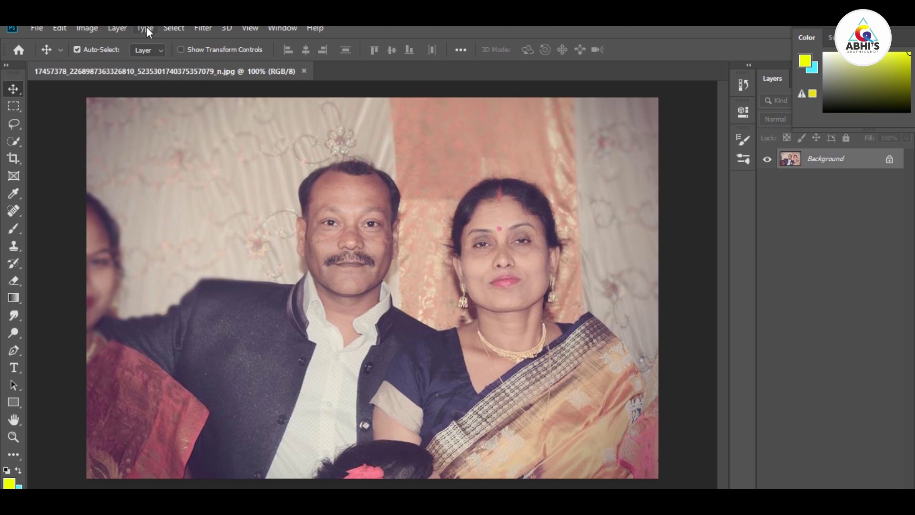
- Apply Unsharp Mask at Amount 6%, Radius 1.0 px, Threshold 0, checking the face
click(205, 30)
mouse_move(218, 256)
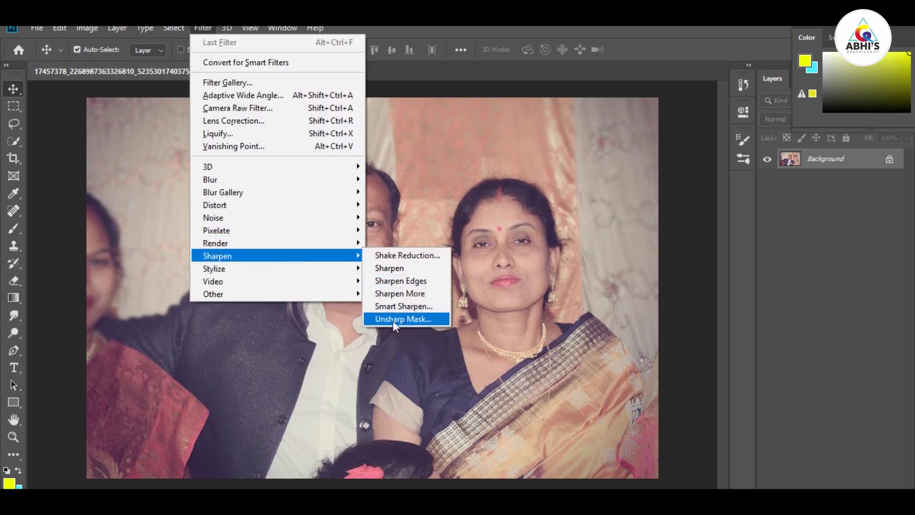
click(392, 321)
key(ctrl+plus)
key(ctrl+plus)
key(ctrl+plus)
key(ctrl+plus)
key(ctrl+plus)
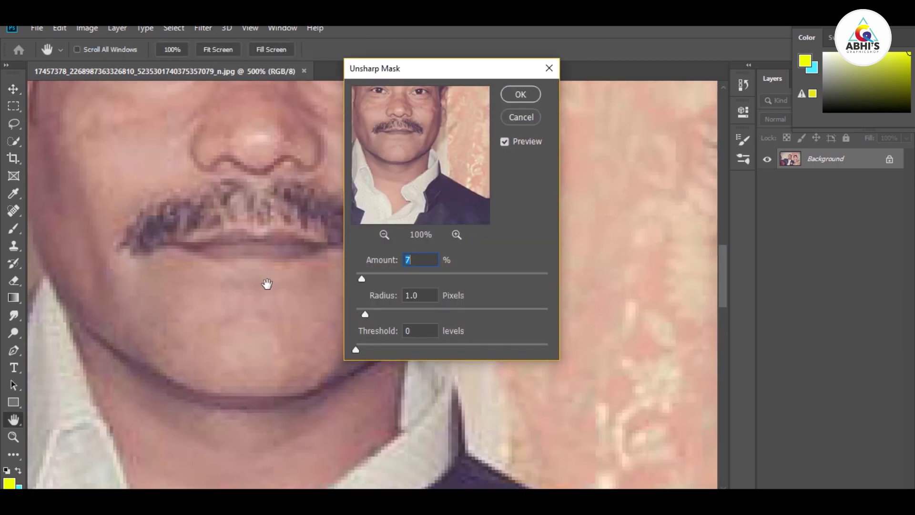
click(362, 279)
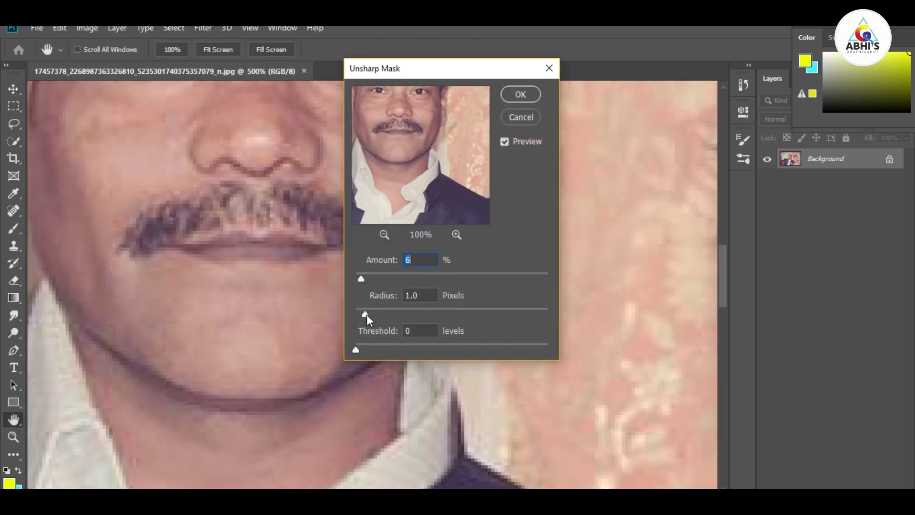
click(520, 94)
key(ctrl+minus)
drag(449, 189, 531, 259)
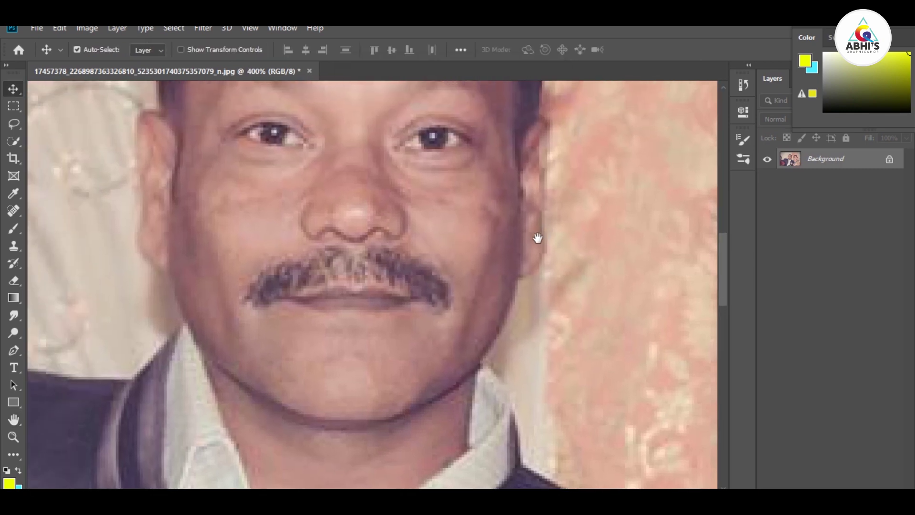
- Smudge the forehead skin and the dark streak along the hairline smooth
key(ctrl+minus)
key(ctrl+minus)
key(ctrl+minus)
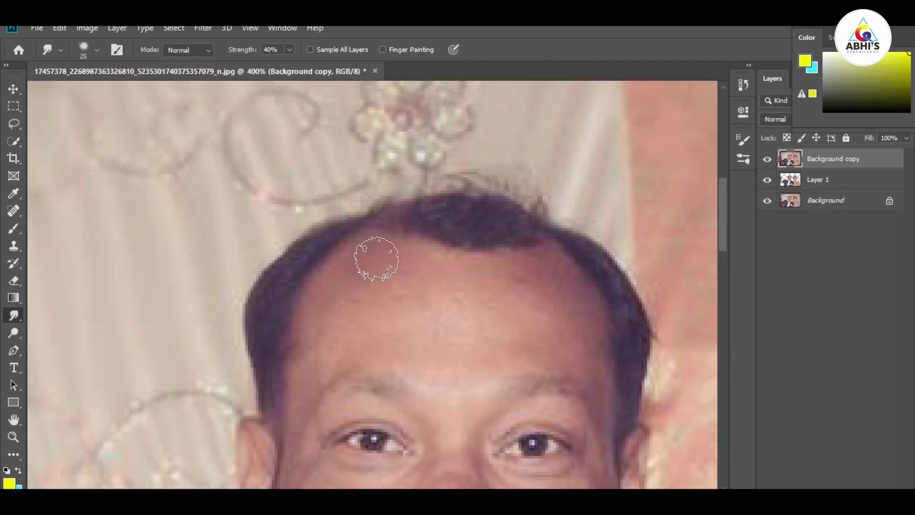
drag(377, 259, 408, 353)
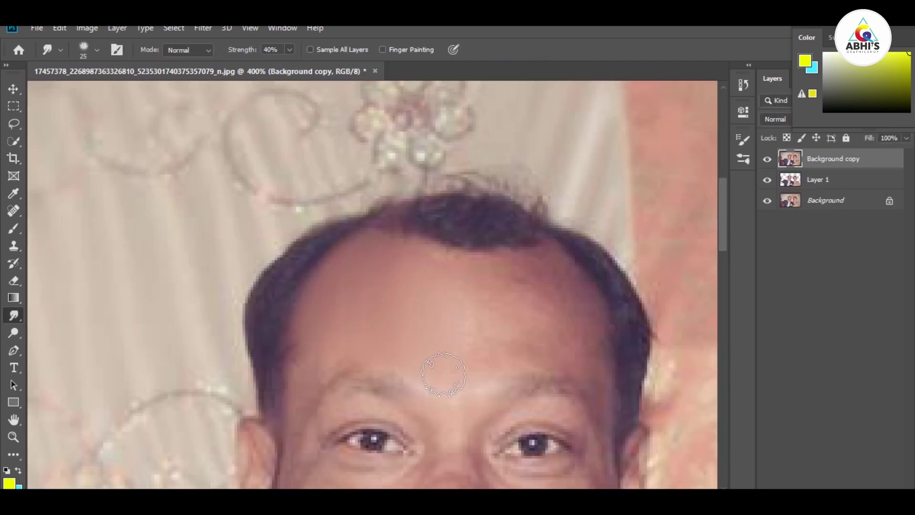
mouse_move(499, 348)
mouse_down()
mouse_move(572, 370)
mouse_move(564, 265)
mouse_move(417, 239)
mouse_move(377, 289)
mouse_up()
- Smudge the patchy cheek skin and the nose bridge smooth
drag(444, 326, 453, 235)
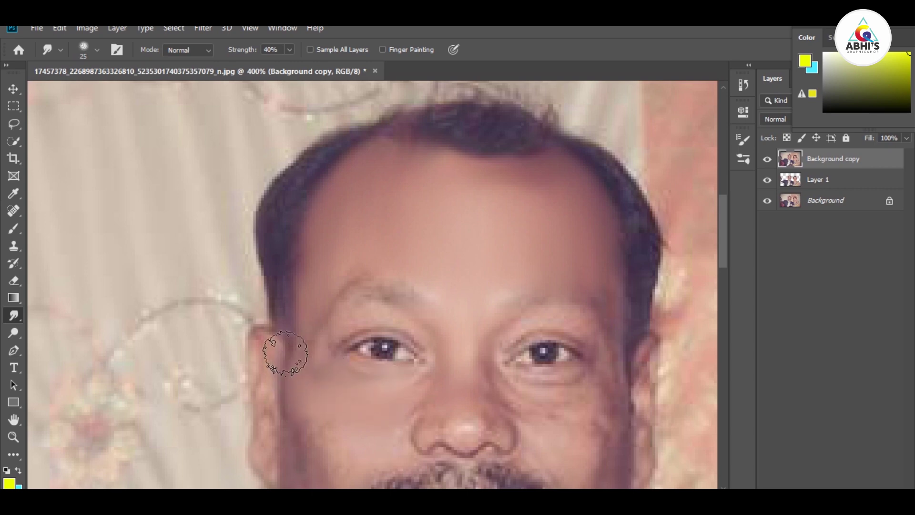
mouse_move(313, 415)
mouse_down()
mouse_move(302, 316)
mouse_move(334, 429)
mouse_up()
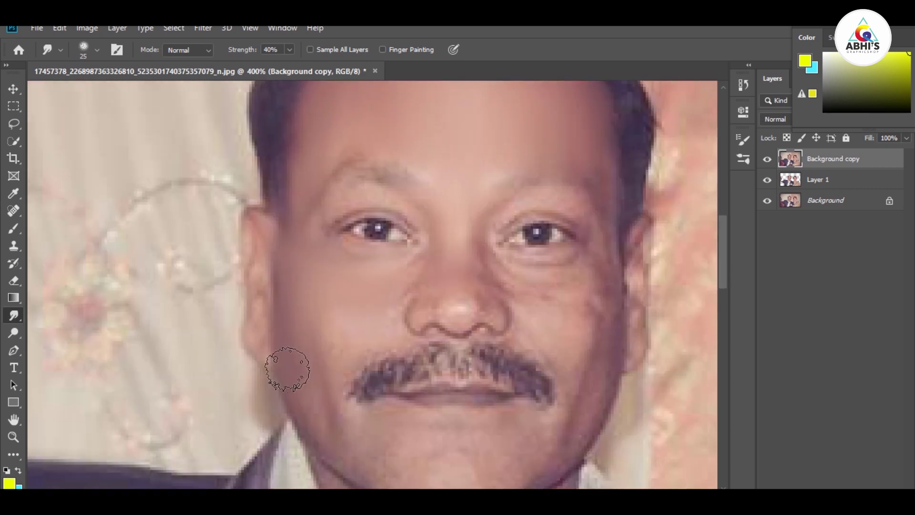
drag(410, 473, 386, 402)
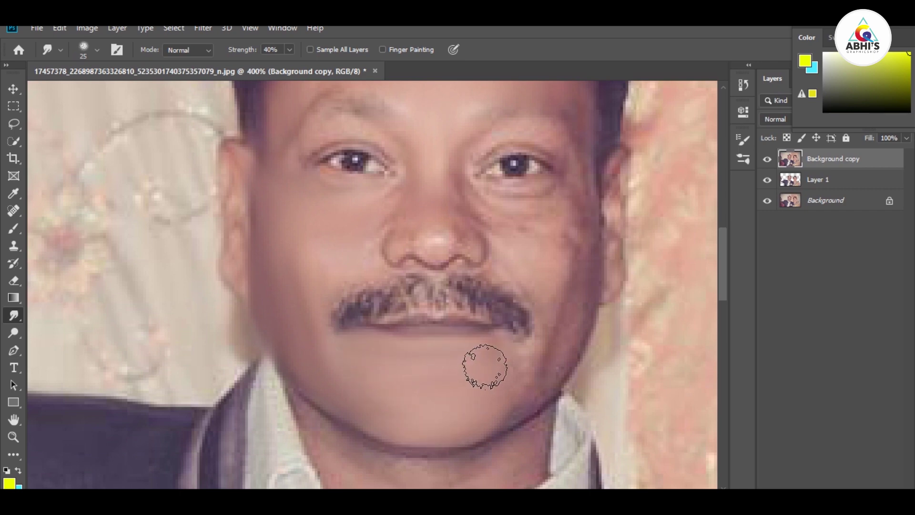
drag(517, 357, 503, 384)
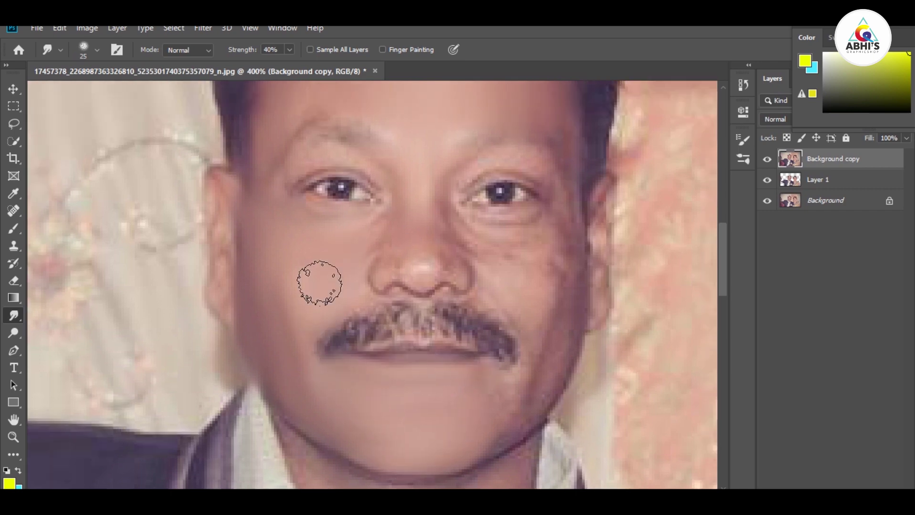
mouse_move(548, 248)
mouse_down()
mouse_move(480, 232)
mouse_move(537, 247)
mouse_move(525, 299)
mouse_move(476, 237)
mouse_move(558, 221)
mouse_move(567, 256)
mouse_move(527, 423)
mouse_move(544, 364)
mouse_move(486, 440)
mouse_move(531, 392)
mouse_move(433, 433)
mouse_move(352, 433)
mouse_up()
scroll(296, 334, up, 3)
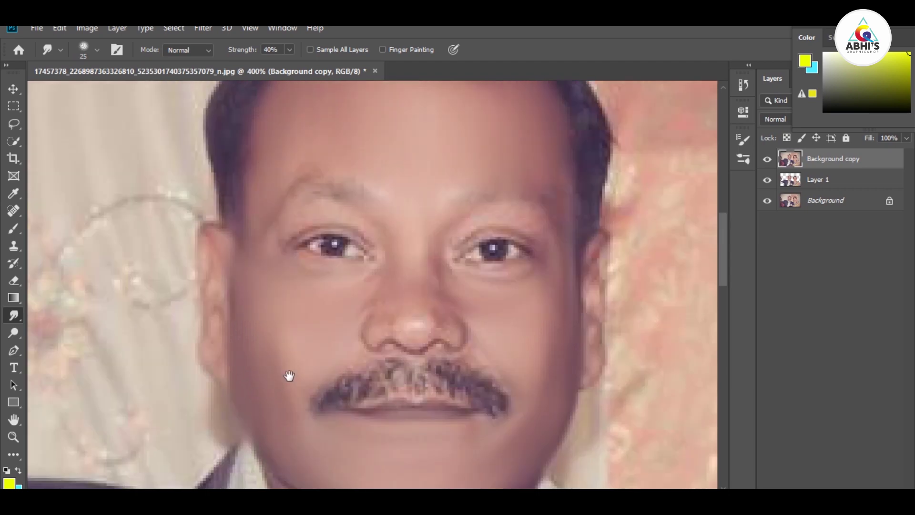
mouse_move(358, 316)
mouse_down()
mouse_move(451, 290)
mouse_move(415, 239)
mouse_move(423, 280)
mouse_move(424, 209)
mouse_move(413, 241)
mouse_move(419, 210)
mouse_move(447, 175)
mouse_move(421, 253)
mouse_move(451, 174)
mouse_move(402, 192)
mouse_move(483, 166)
mouse_move(428, 178)
mouse_move(422, 320)
mouse_up()
key(ctrl+plus)
key(ctrl+plus)
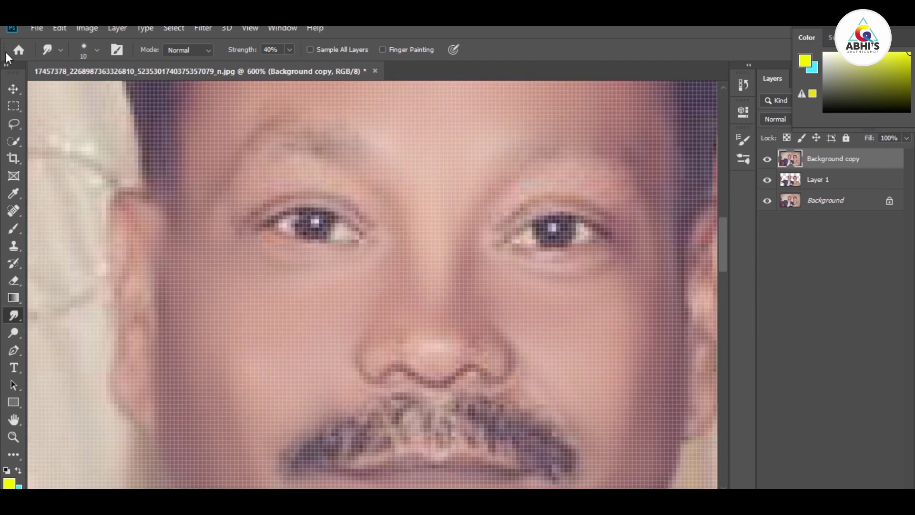
- Resample the image to 300 pixels/inch (3558 × 2371 px) and fit it in view
click(87, 28)
click(115, 133)
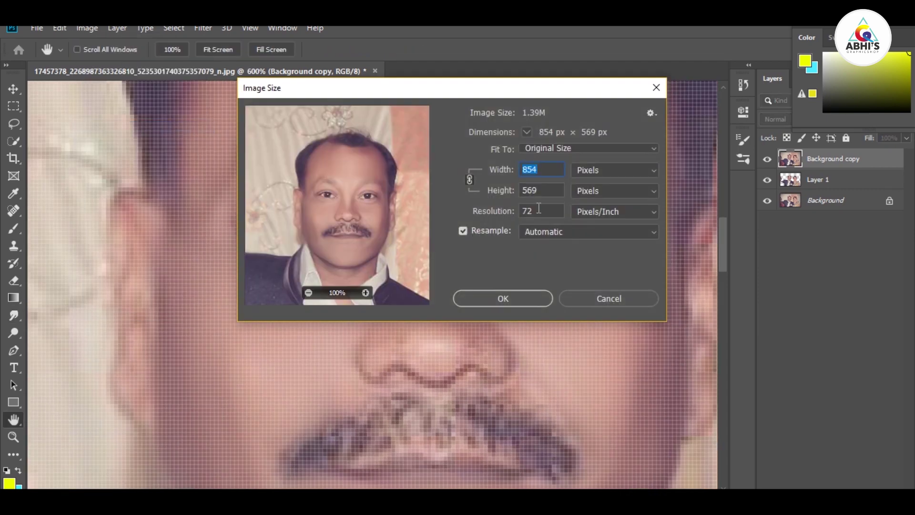
key(Tab)
key(Tab)
text(300)
key(Return)
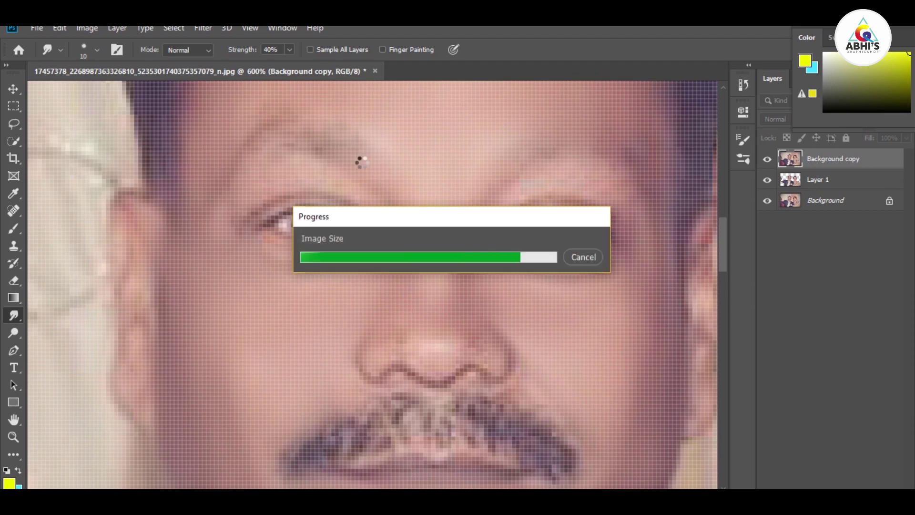
key(ctrl+0)
scroll(361, 161, up, 2)
scroll(361, 161, up, 2)
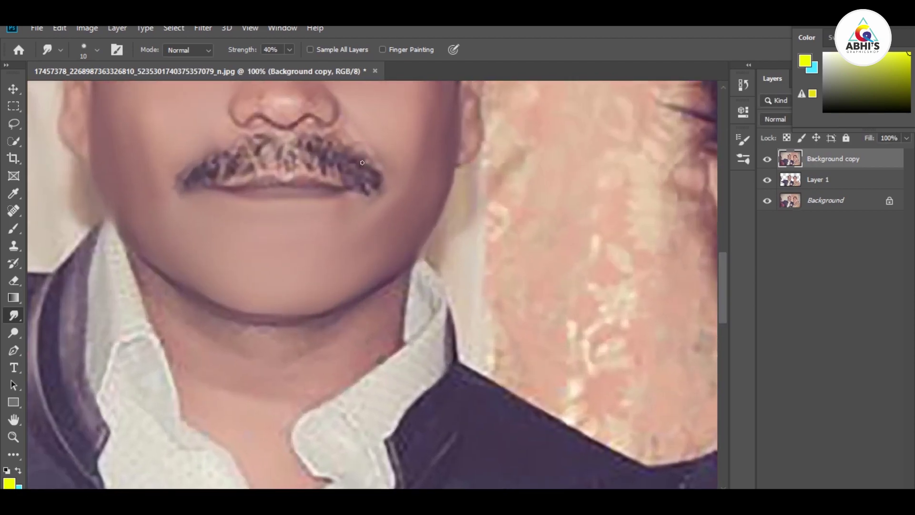
scroll(363, 162, down, 2)
- Smudge the nose-tip highlight, nose ridge, left nostril crease and hairs below the nose
scroll(474, 296, up, 3)
drag(261, 213, 321, 238)
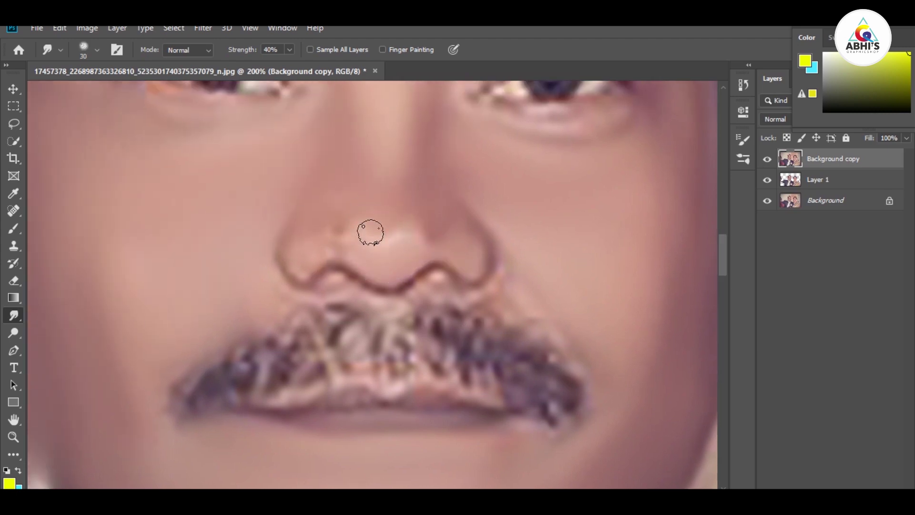
drag(370, 233, 390, 237)
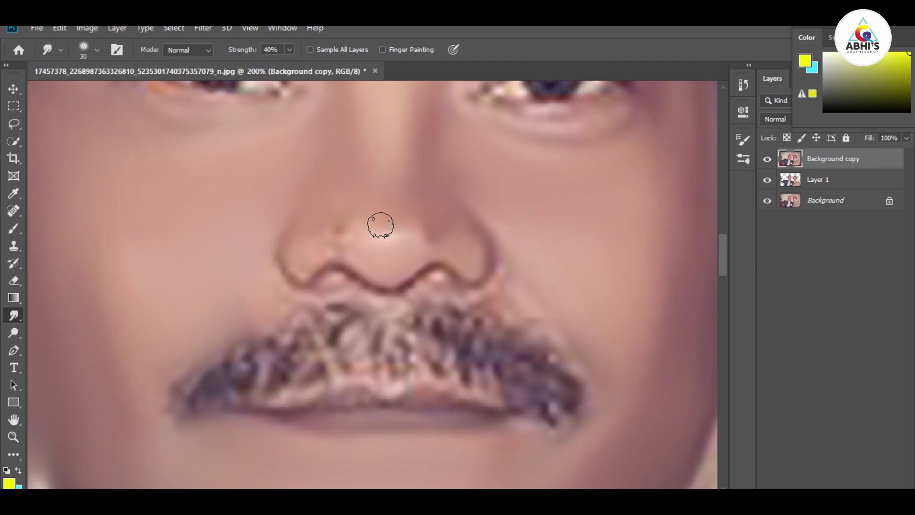
drag(378, 223, 385, 250)
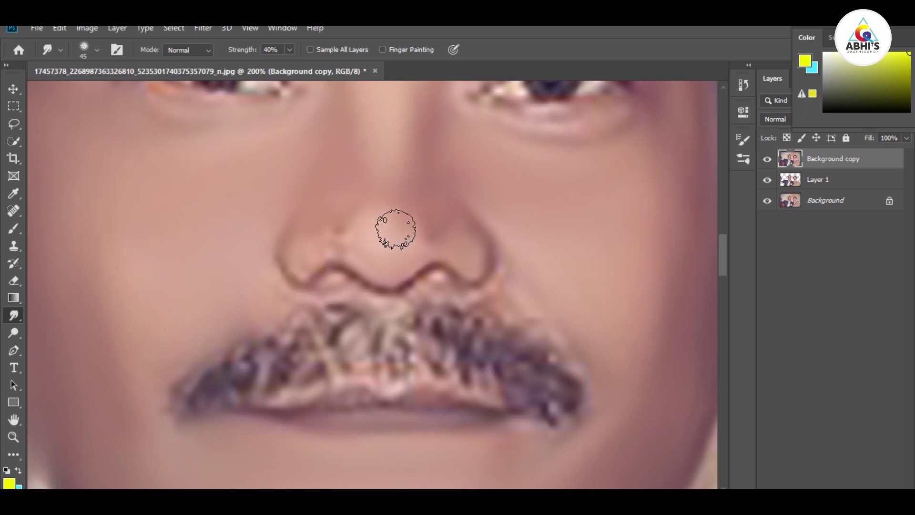
mouse_move(302, 245)
mouse_down()
mouse_move(323, 225)
mouse_move(338, 265)
mouse_up()
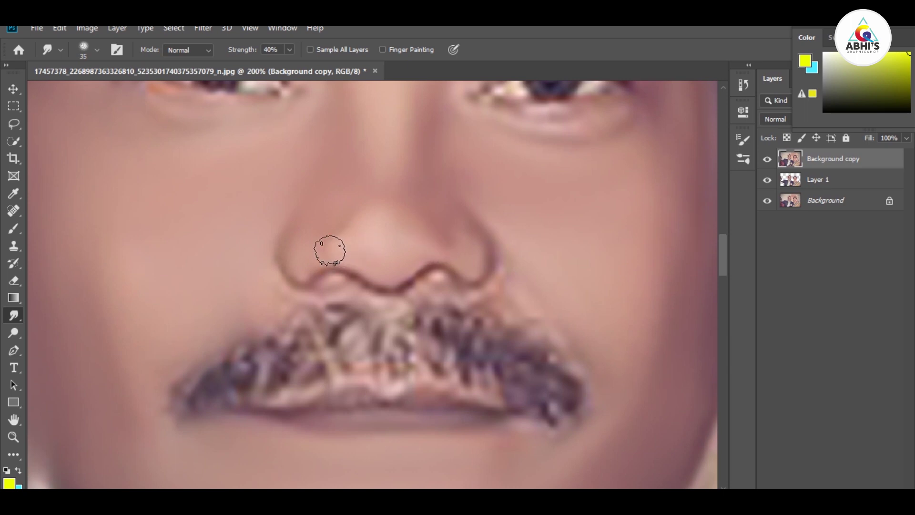
mouse_move(325, 295)
mouse_down()
mouse_move(373, 283)
mouse_move(429, 286)
mouse_move(367, 302)
mouse_move(456, 291)
mouse_move(524, 309)
mouse_move(474, 298)
mouse_move(461, 306)
mouse_move(466, 320)
mouse_move(419, 273)
mouse_move(433, 302)
mouse_move(424, 317)
mouse_move(431, 372)
mouse_up()
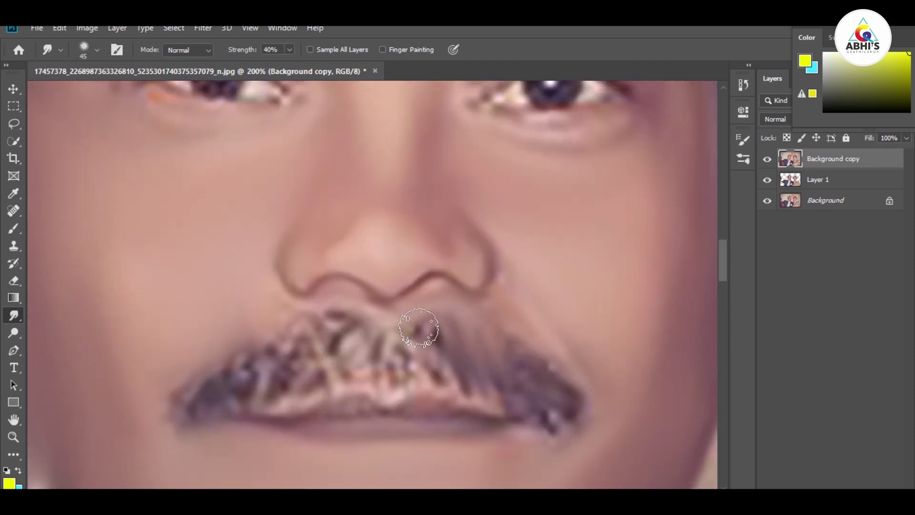
- Smear the moustache centre and left corner smooth, undoing one bad stroke
mouse_move(418, 327)
mouse_down()
mouse_move(425, 316)
mouse_move(486, 321)
mouse_move(548, 400)
mouse_move(366, 320)
mouse_move(251, 327)
mouse_move(205, 386)
mouse_move(220, 385)
mouse_move(267, 334)
mouse_move(255, 384)
mouse_move(332, 356)
mouse_move(300, 417)
mouse_move(343, 406)
mouse_move(435, 419)
mouse_move(389, 399)
mouse_move(393, 411)
mouse_move(485, 419)
mouse_move(442, 416)
mouse_up()
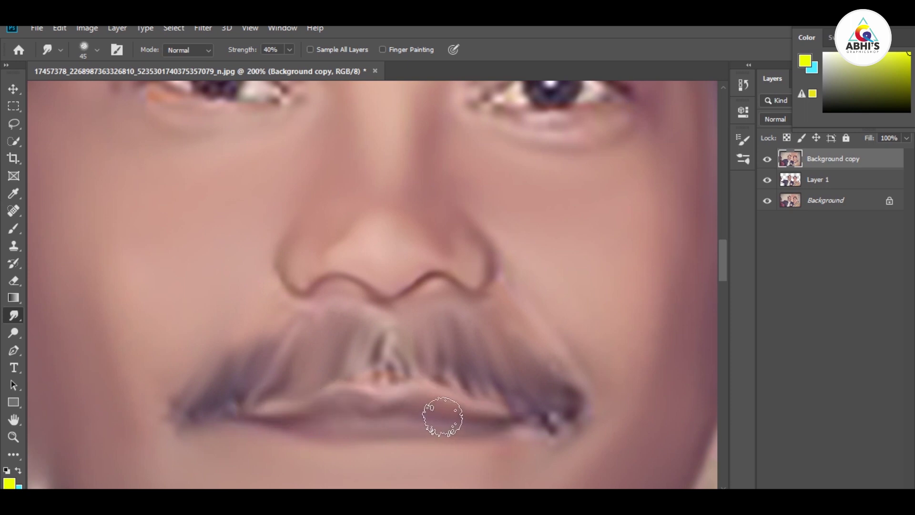
key(ctrl+z)
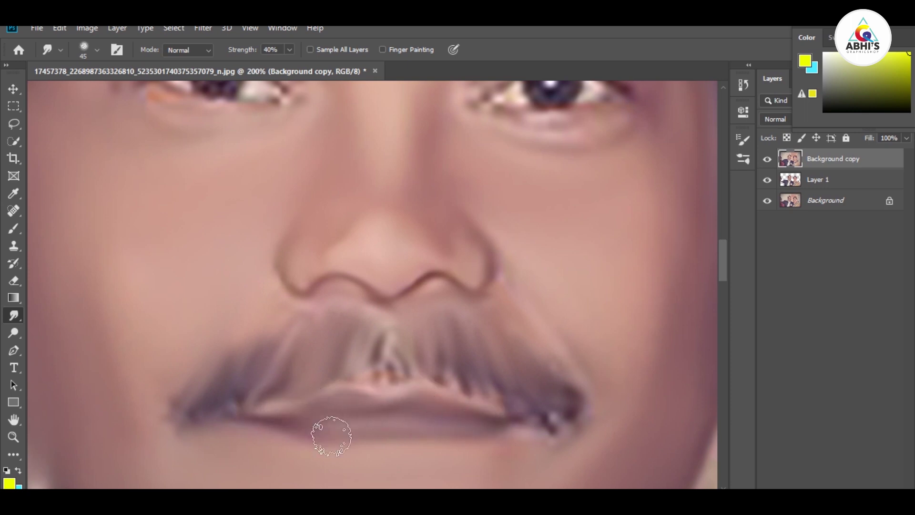
mouse_move(253, 419)
mouse_down()
mouse_move(223, 408)
mouse_move(235, 415)
mouse_move(262, 388)
mouse_move(228, 395)
mouse_move(378, 359)
mouse_move(447, 364)
mouse_move(501, 373)
mouse_move(556, 425)
mouse_move(536, 441)
mouse_move(587, 417)
mouse_move(545, 442)
mouse_up()
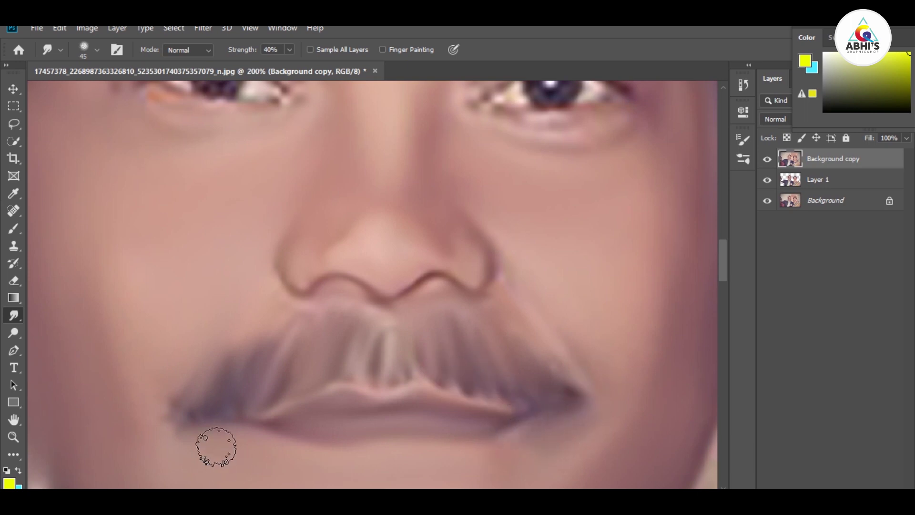
- Soften both moustache tips and blend its upper edge into the skin
mouse_move(162, 442)
mouse_down()
mouse_move(174, 433)
mouse_move(163, 417)
mouse_up()
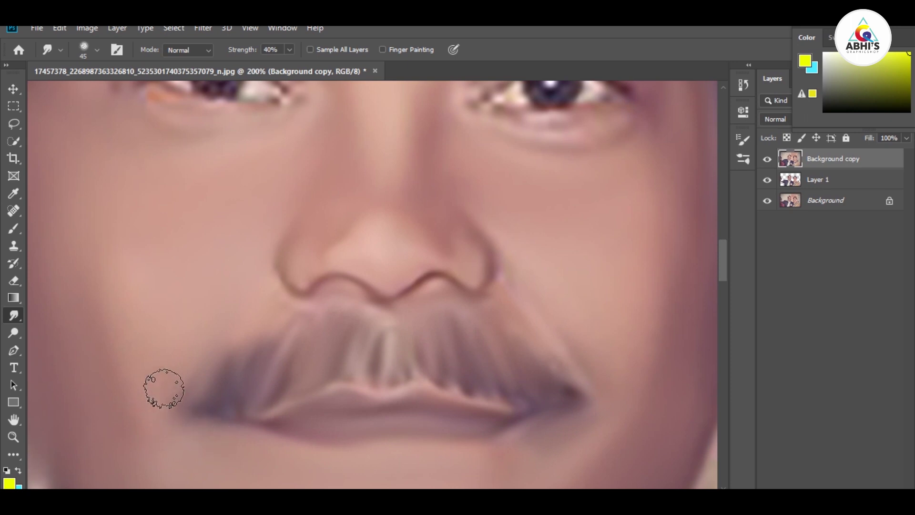
mouse_move(228, 357)
mouse_down()
mouse_move(249, 330)
mouse_move(252, 359)
mouse_move(239, 327)
mouse_up()
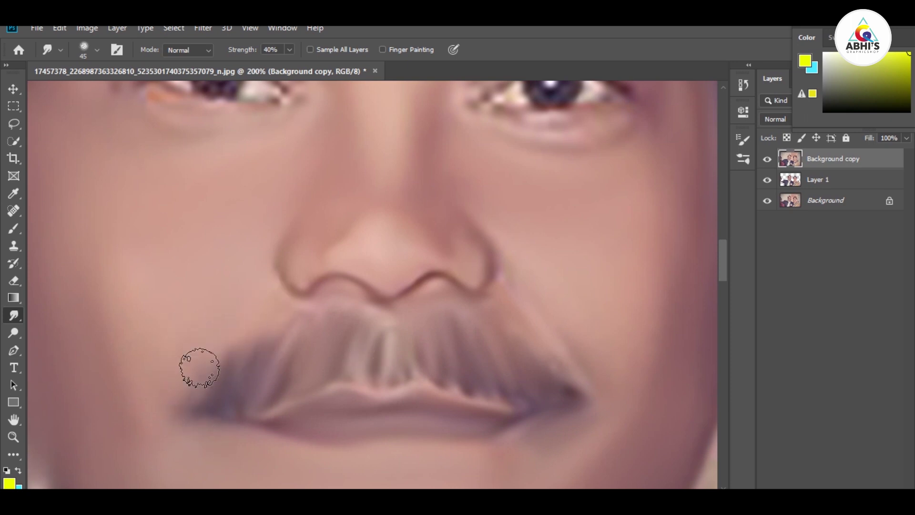
mouse_move(199, 367)
mouse_down()
mouse_move(259, 327)
mouse_move(212, 380)
mouse_move(333, 312)
mouse_move(517, 330)
mouse_up()
drag(278, 379, 275, 351)
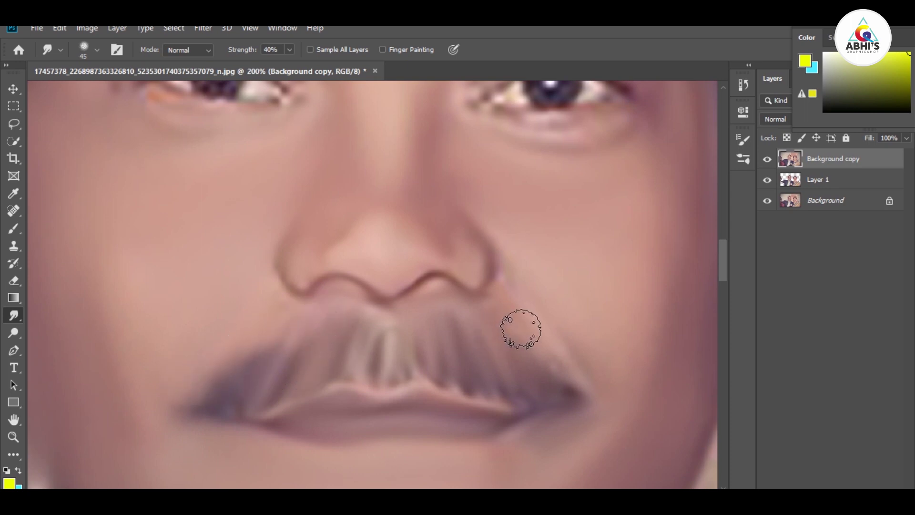
mouse_move(521, 329)
mouse_down()
mouse_move(600, 388)
mouse_move(512, 262)
mouse_up()
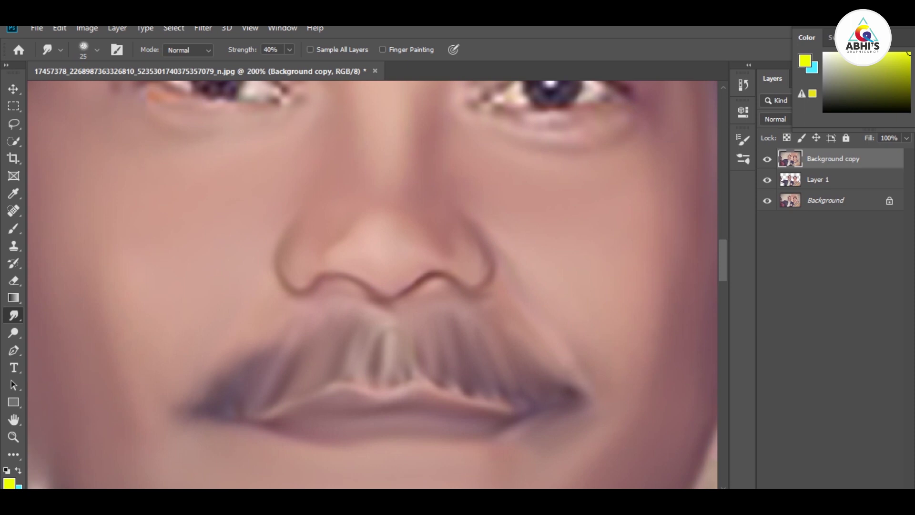
drag(481, 377, 492, 300)
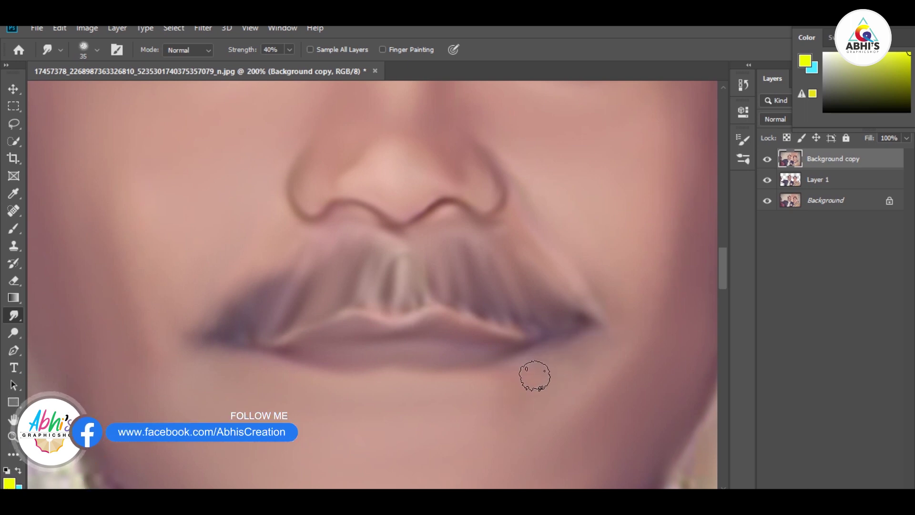
- Smudge the eyebrow into a soft band and blend away the orange under-eye streak
drag(447, 283, 433, 486)
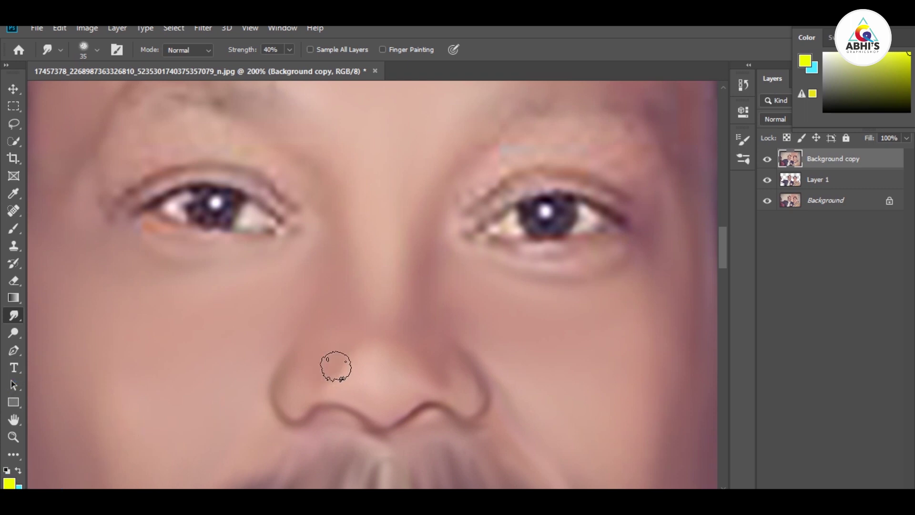
drag(404, 266, 540, 398)
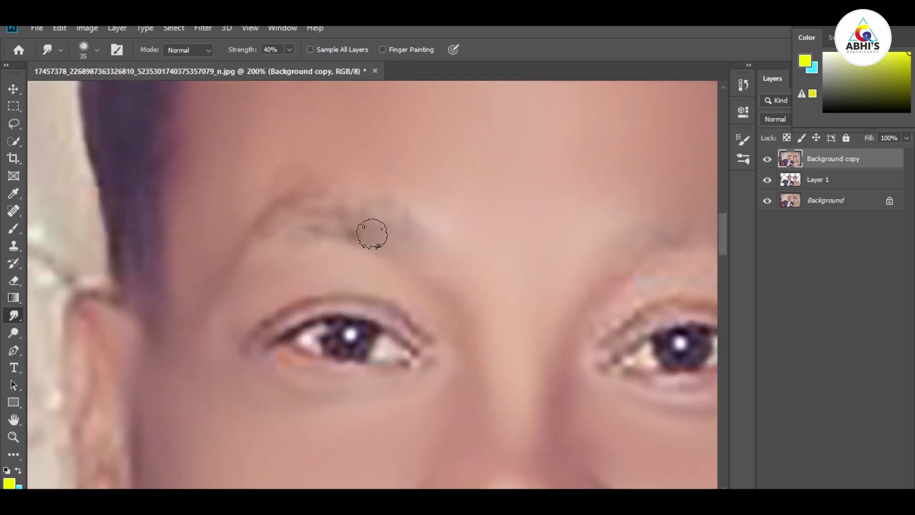
key(bracketright)
mouse_move(381, 225)
mouse_down()
mouse_move(293, 226)
mouse_move(243, 264)
mouse_up()
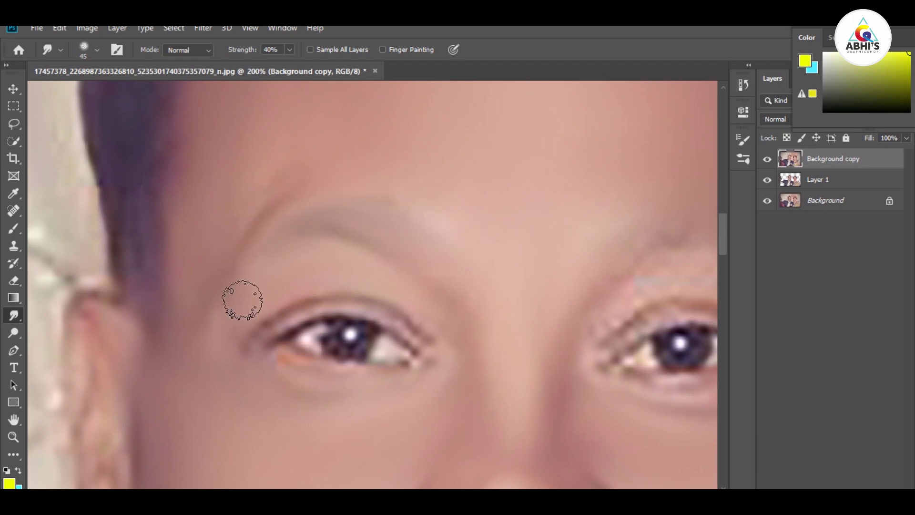
scroll(524, 281, right, 5)
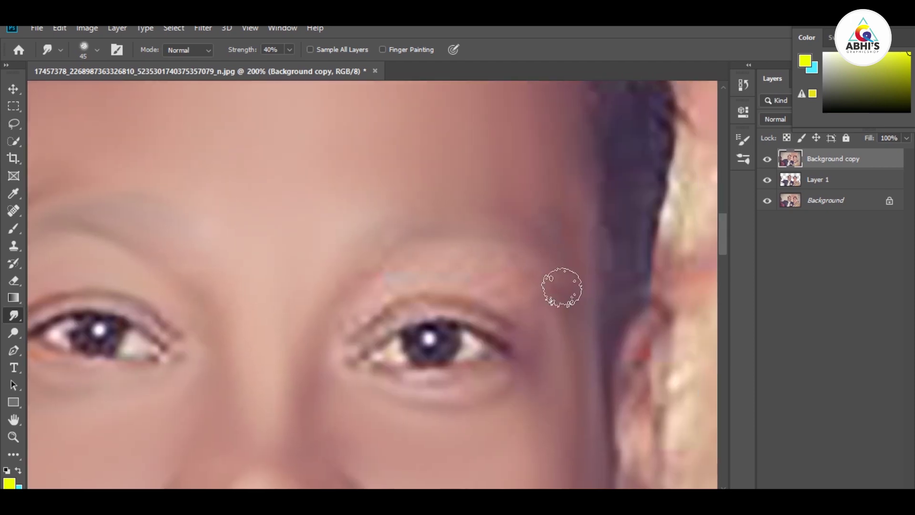
mouse_move(367, 288)
mouse_down()
mouse_move(380, 263)
mouse_move(556, 273)
mouse_up()
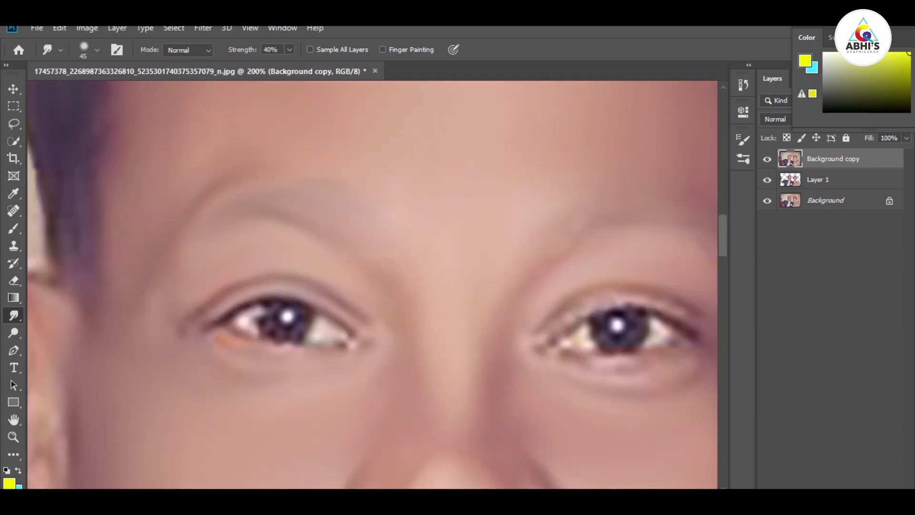
drag(174, 332, 275, 360)
- With a smaller brush at close zoom, smear the iris catchlight and dotted iris texture
scroll(376, 338, right, 3)
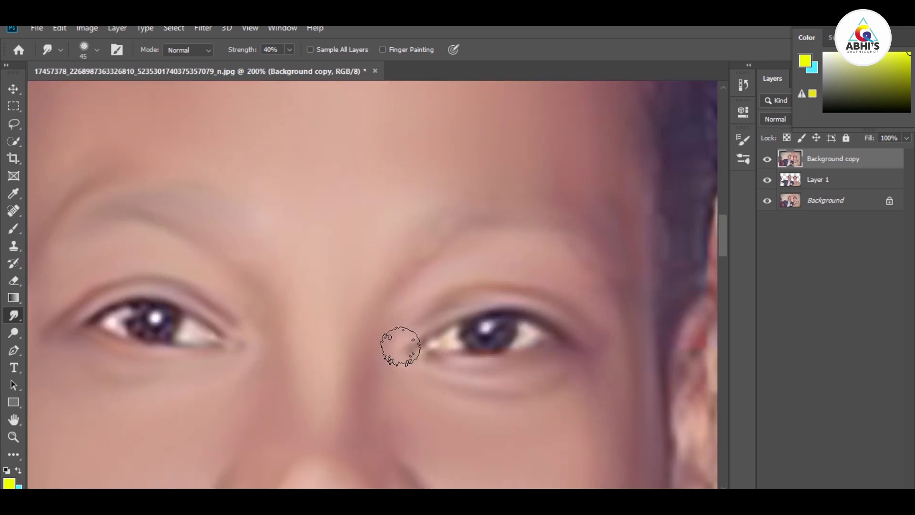
key(ctrl+plus)
key(bracketright)
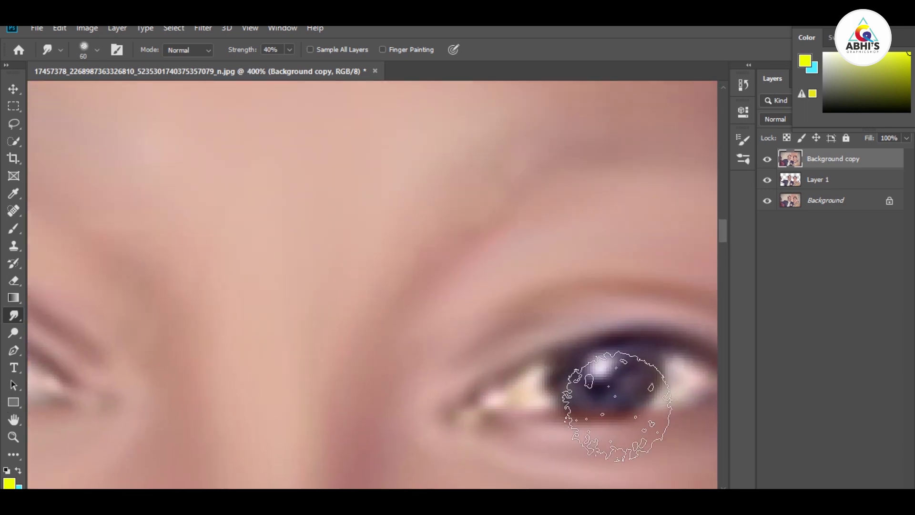
key(bracketleft)
key(bracketleft)
key(bracketleft)
key(bracketleft)
key(bracketleft)
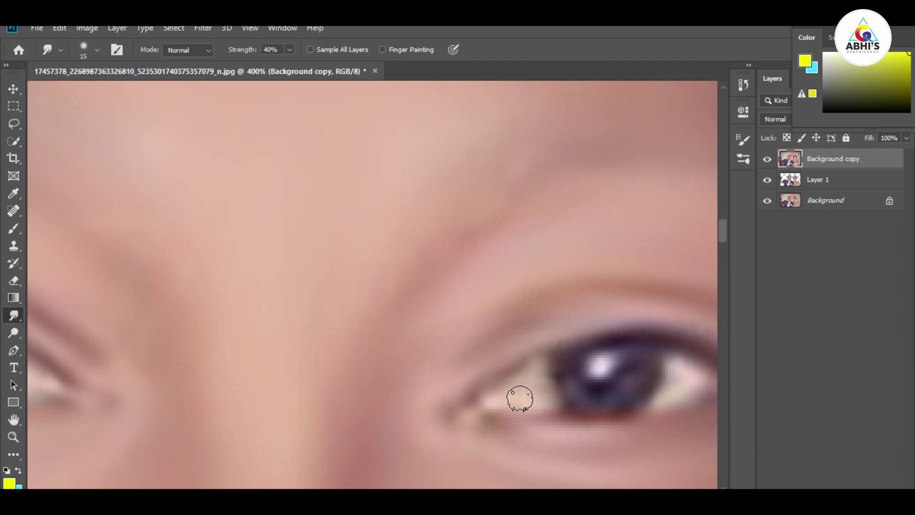
drag(644, 353, 540, 338)
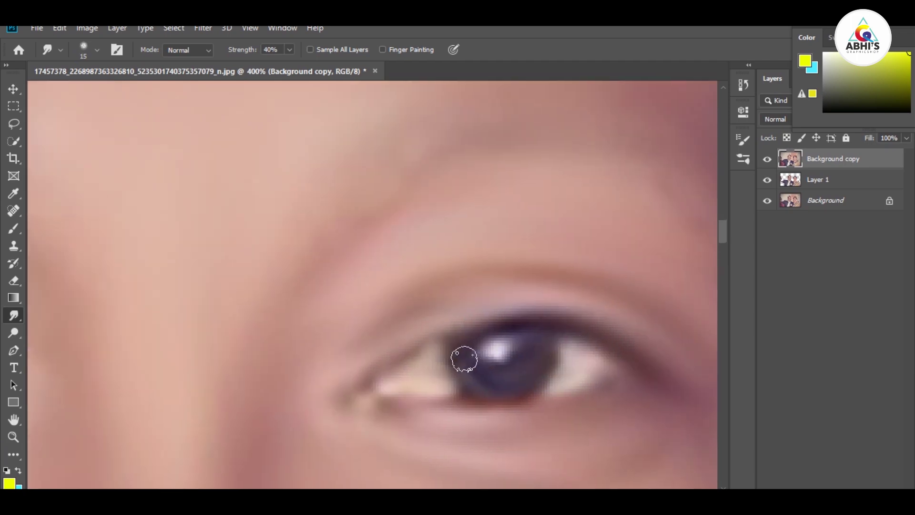
drag(465, 360, 515, 339)
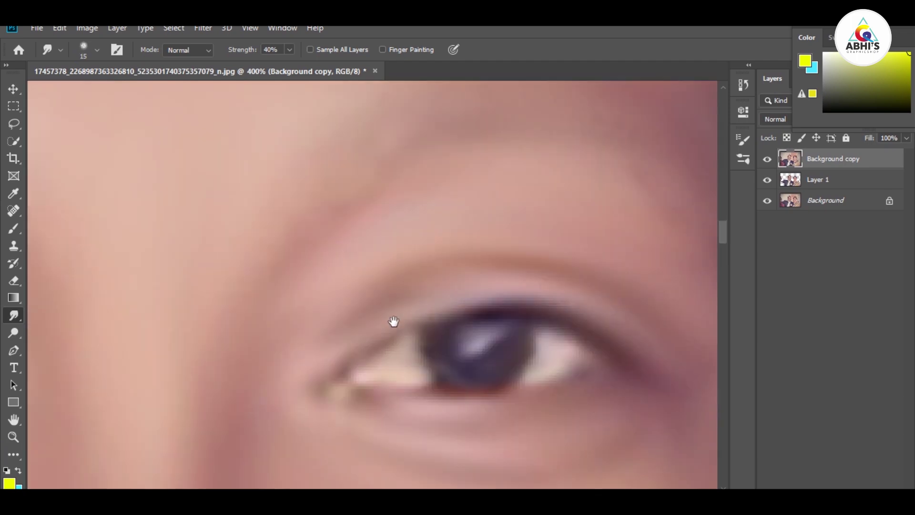
scroll(393, 320, left, 5)
drag(231, 358, 457, 369)
mouse_move(362, 370)
mouse_down()
mouse_move(344, 359)
mouse_move(400, 380)
mouse_move(304, 378)
mouse_up()
- Paint both eye-whites and the iris catchlight with white at 70% opacity
key(b)
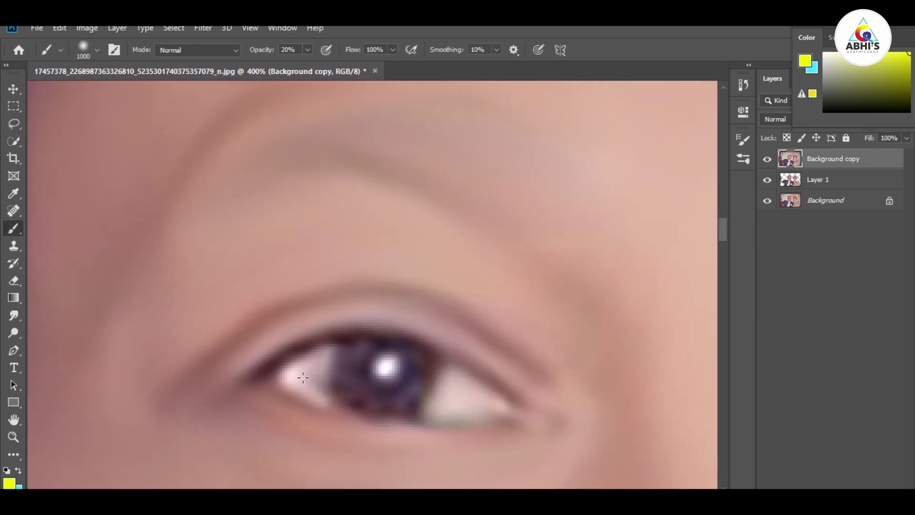
key(d)
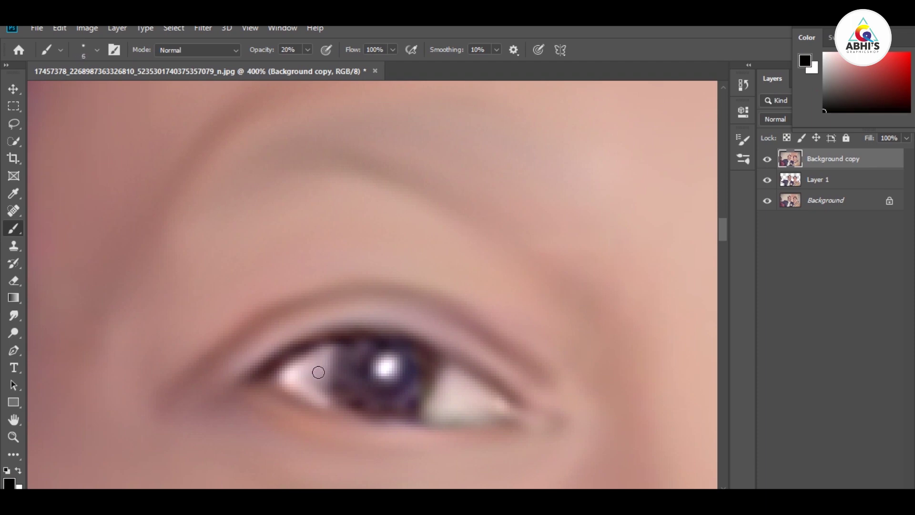
key(x)
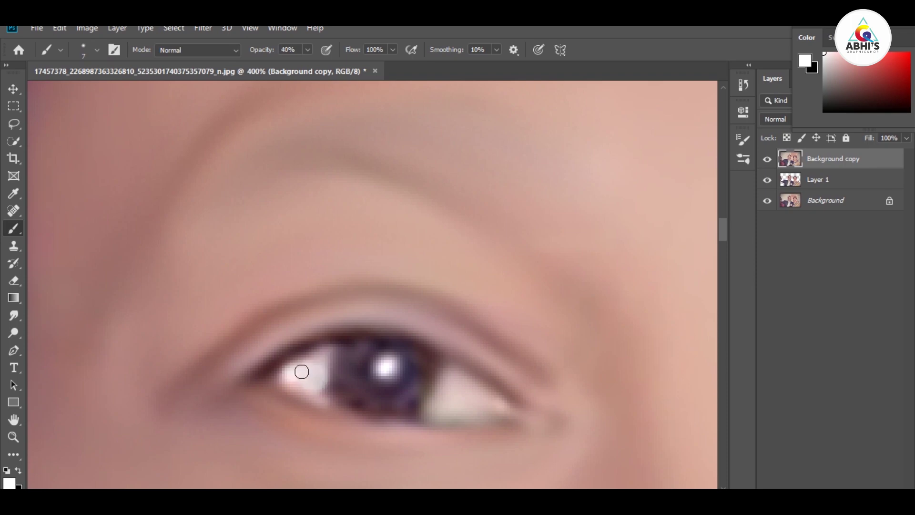
key(7)
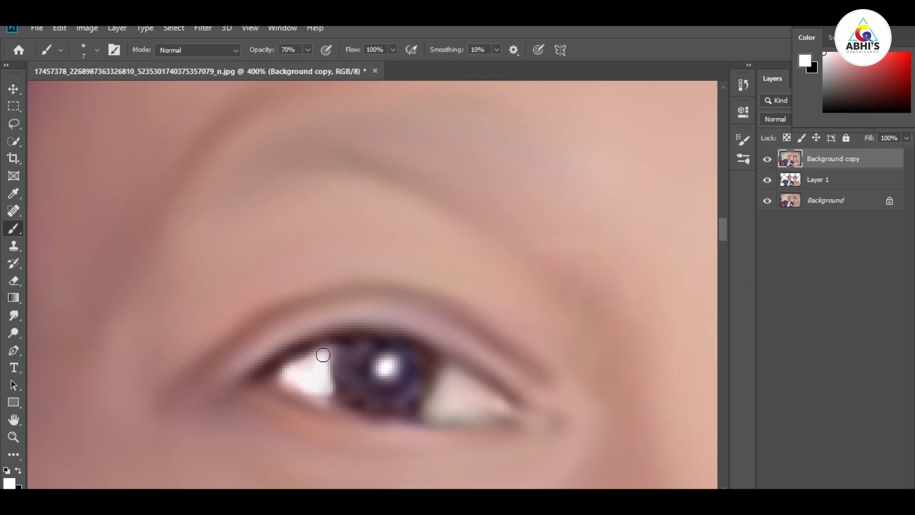
drag(446, 383, 452, 413)
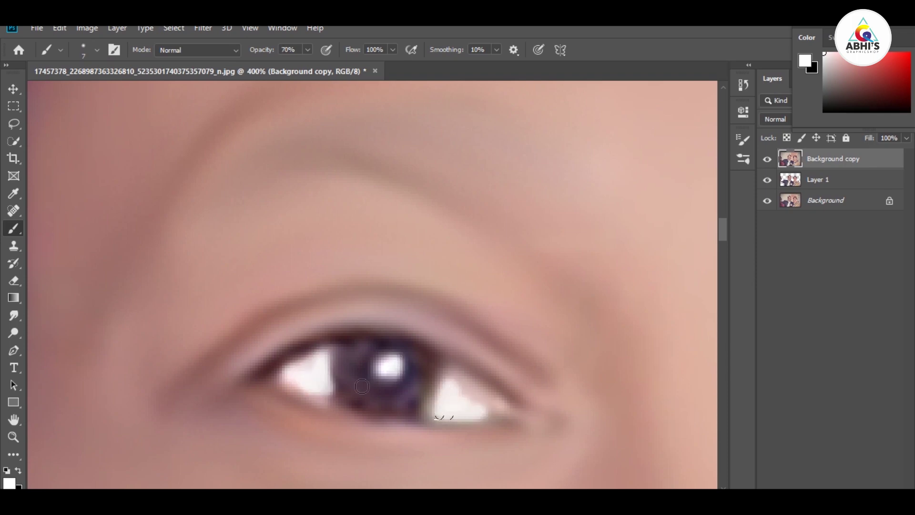
scroll(512, 356, right, 5)
scroll(512, 356, right, 2)
mouse_move(513, 379)
mouse_down()
mouse_move(496, 388)
mouse_move(502, 394)
mouse_move(453, 388)
mouse_up()
drag(657, 361, 620, 393)
drag(558, 353, 563, 361)
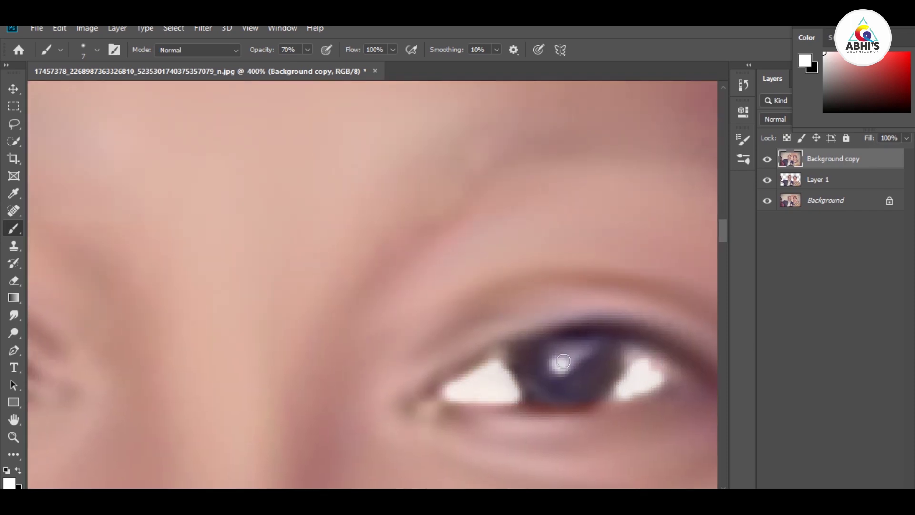
- Smudge the eye-white toward the corner, then sample the dark red from the lower lid
click(14, 315)
mouse_move(624, 362)
mouse_down()
mouse_move(664, 370)
mouse_move(629, 394)
mouse_up()
key(bracketleft)
key(bracketleft)
key(bracketleft)
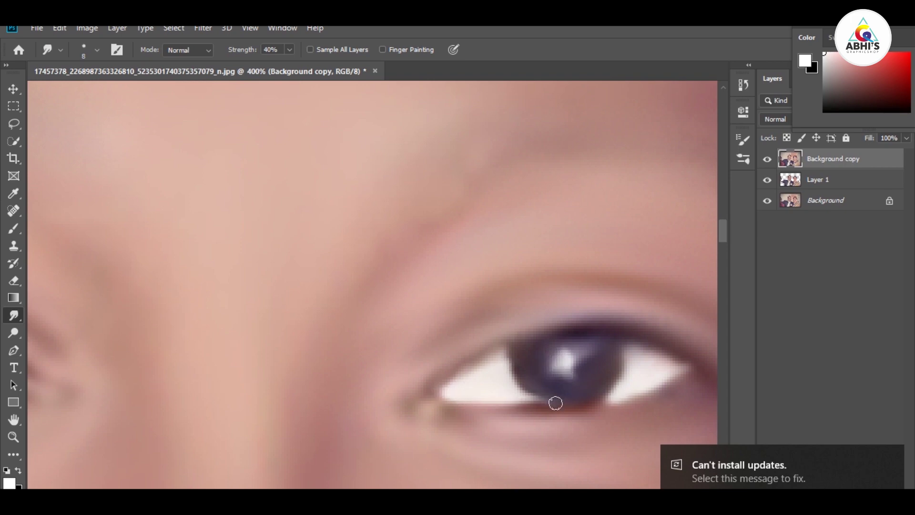
drag(518, 360, 432, 327)
key(i)
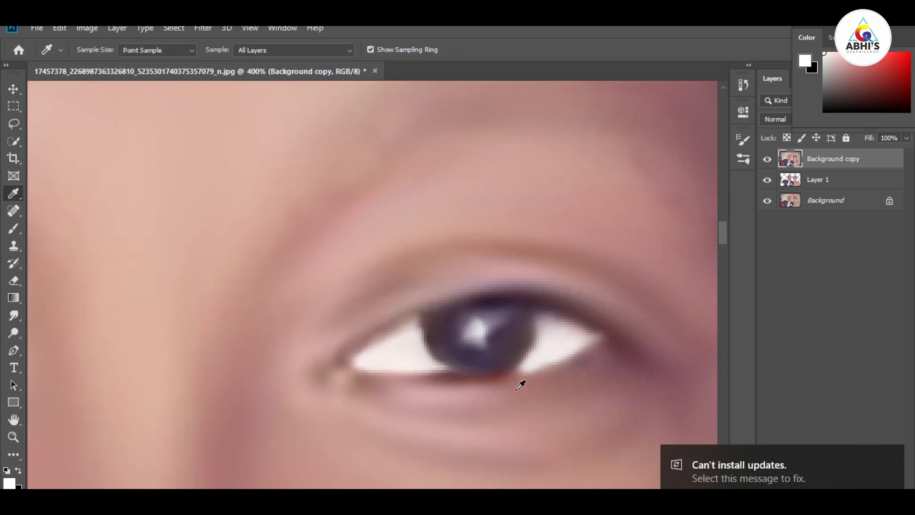
click(496, 376)
- Pick the 65 px soft brush tip in Brush Settings and shrink the brush
key(b)
key(F5)
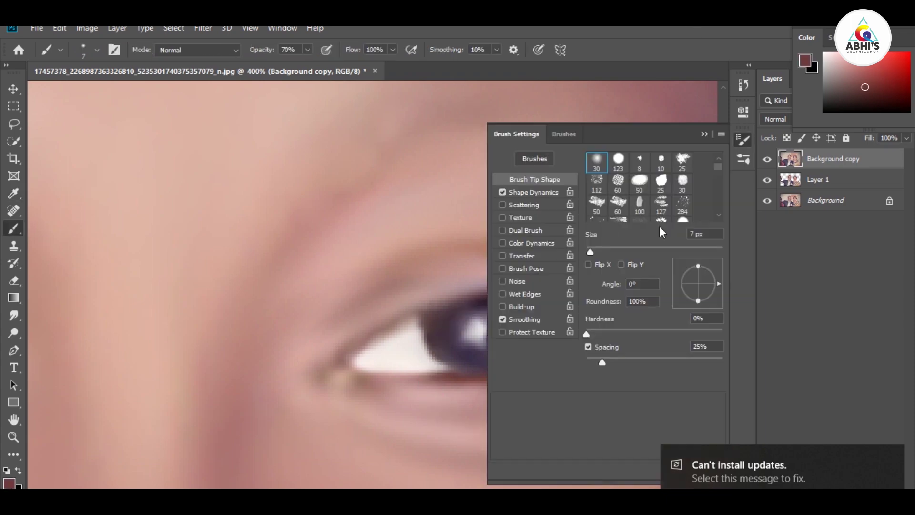
click(682, 183)
scroll(662, 189, down, 3)
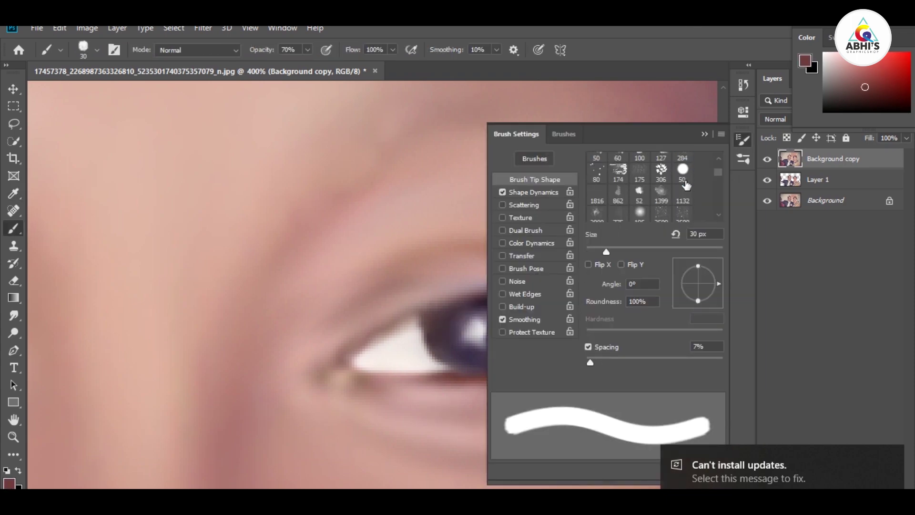
scroll(664, 190, down, 3)
scroll(668, 190, down, 3)
scroll(669, 190, down, 3)
scroll(668, 190, down, 3)
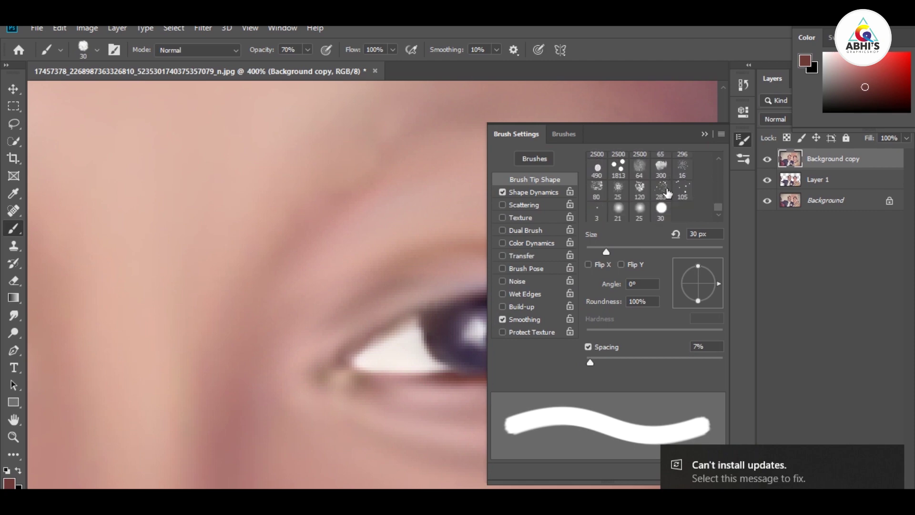
scroll(670, 188, down, 3)
click(660, 162)
key(F5)
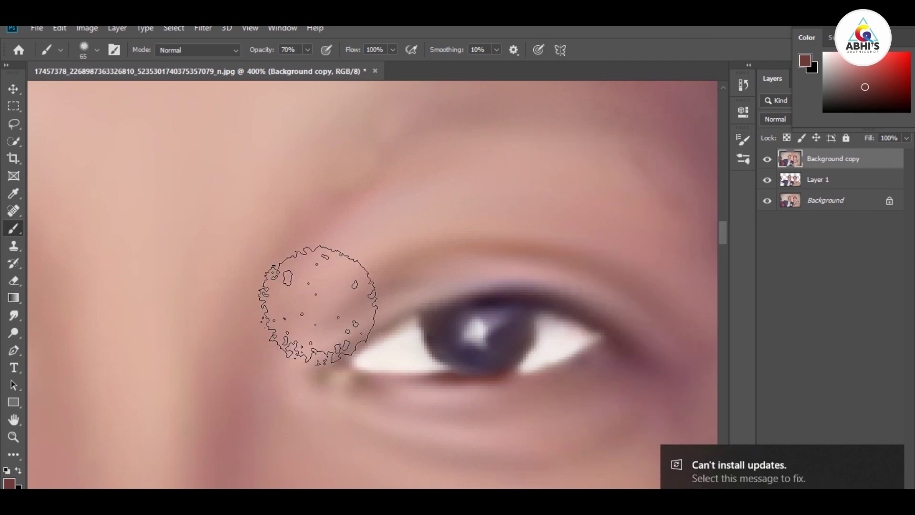
key(bracketleft)
key(bracketleft)
key(bracketleft)
key(bracketleft)
key(bracketleft)
key(bracketleft)
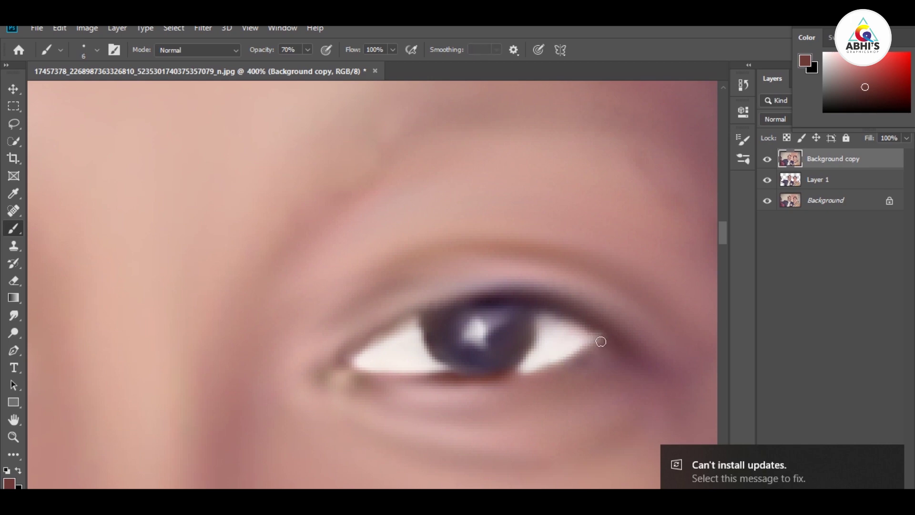
- Add a new layer and try black eyeliner strokes at the outer eye corner
key(d)
drag(608, 334, 558, 362)
key(ctrl+z)
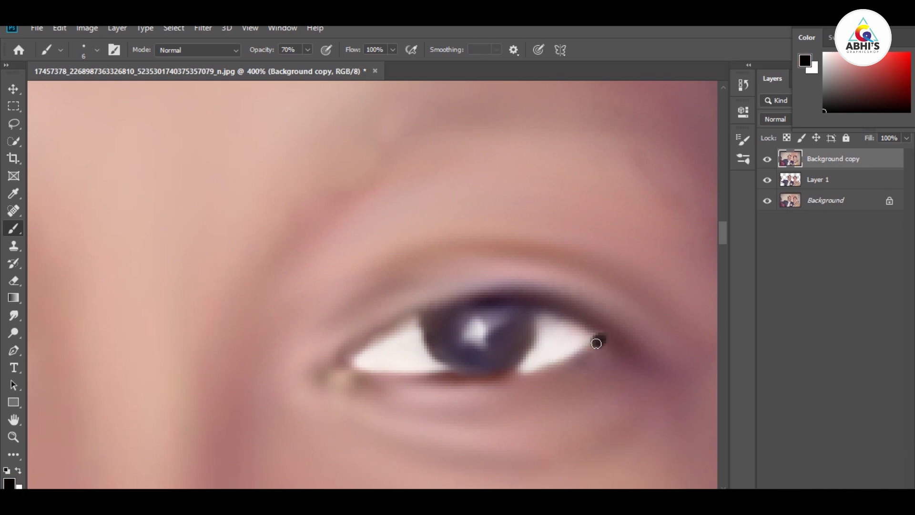
key(ctrl+shift+alt+n)
key(bracketleft)
key(bracketleft)
drag(605, 333, 556, 367)
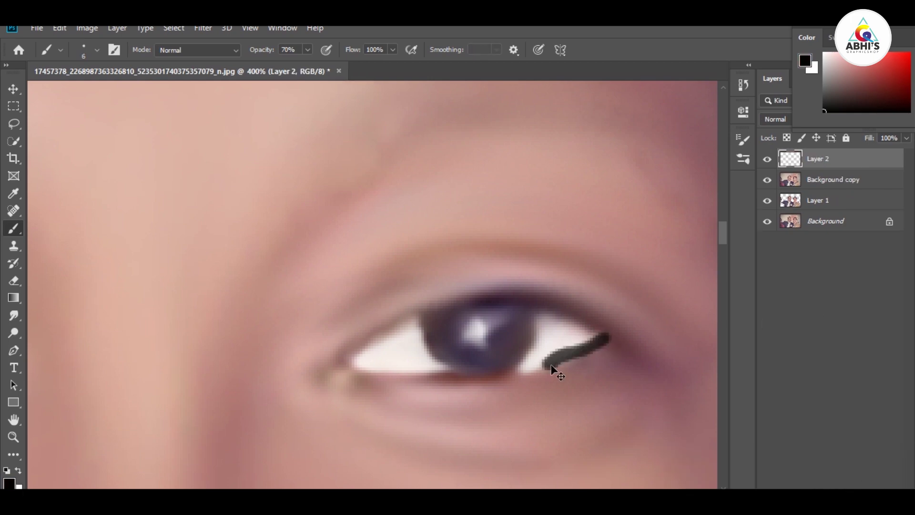
key(ctrl+z)
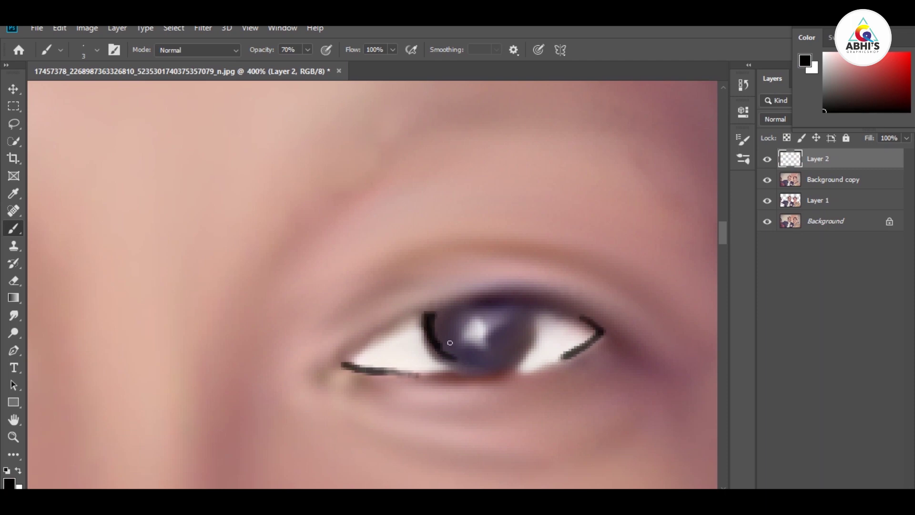
- Smudge the lower eyeliner and outer-corner eyeliner strokes smooth
click(14, 315)
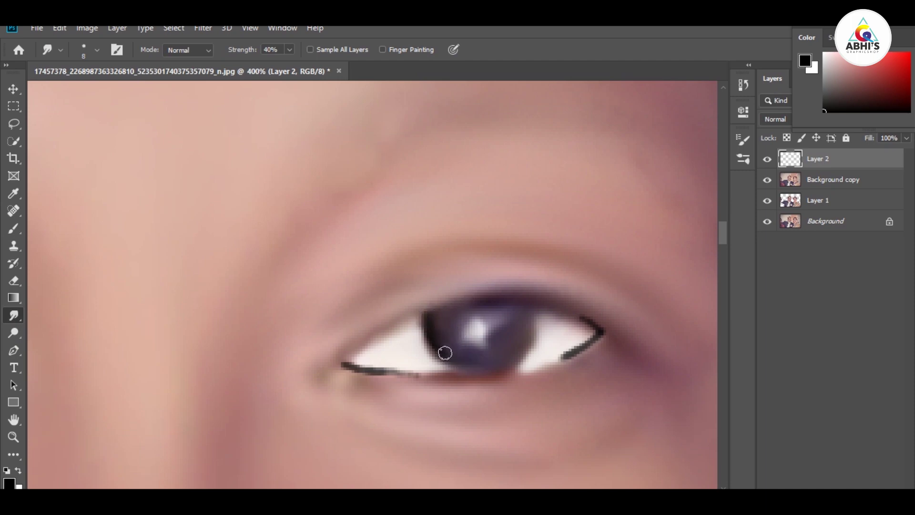
drag(341, 364, 410, 375)
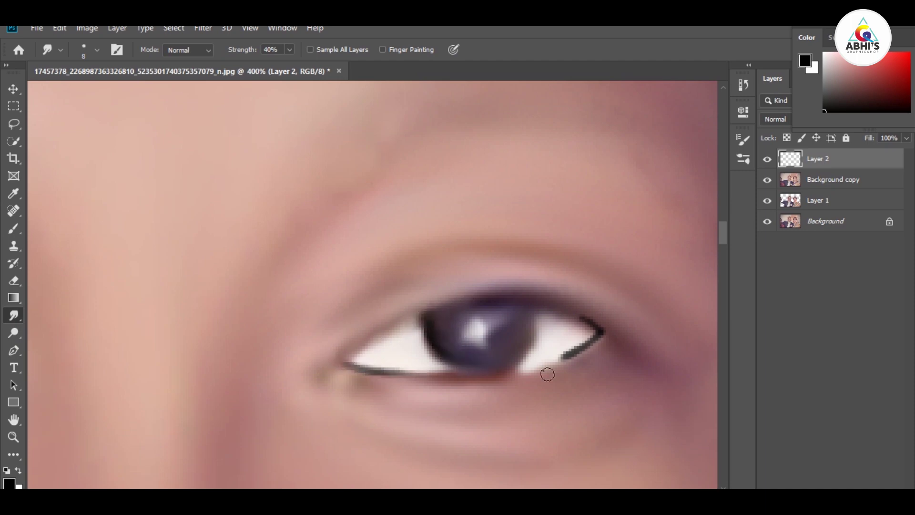
drag(589, 333, 554, 361)
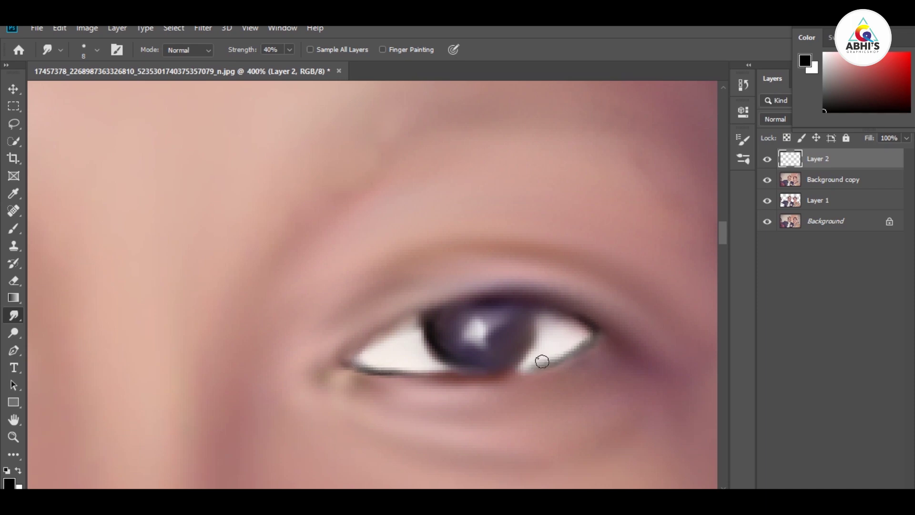
mouse_move(381, 317)
mouse_down()
mouse_move(297, 200)
mouse_move(501, 310)
mouse_up()
key(b)
key(x)
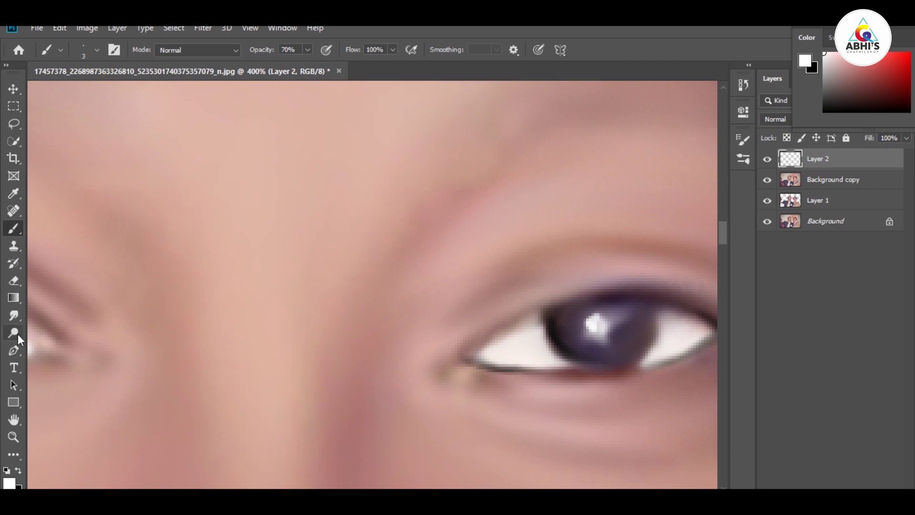
click(13, 315)
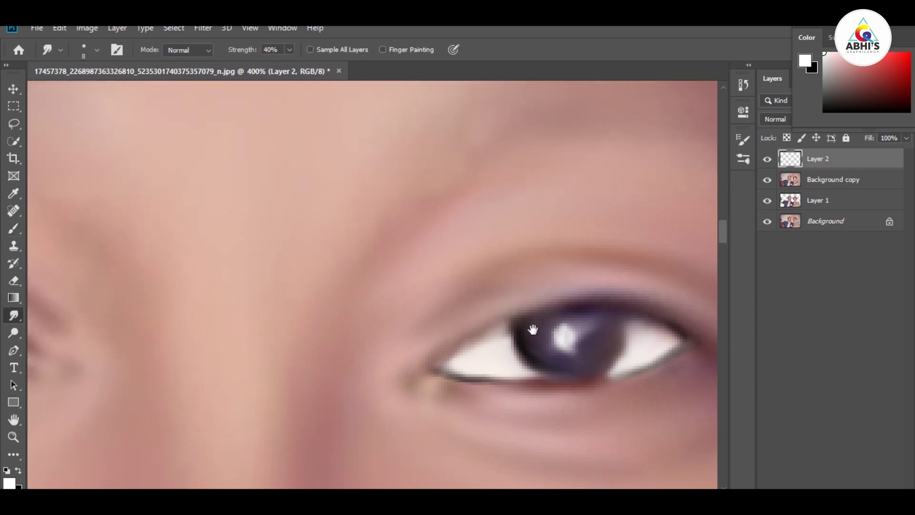
- Paint and smudge the other eye's eyeliner, then set the layer fill to 50%
drag(460, 326, 592, 346)
key(b)
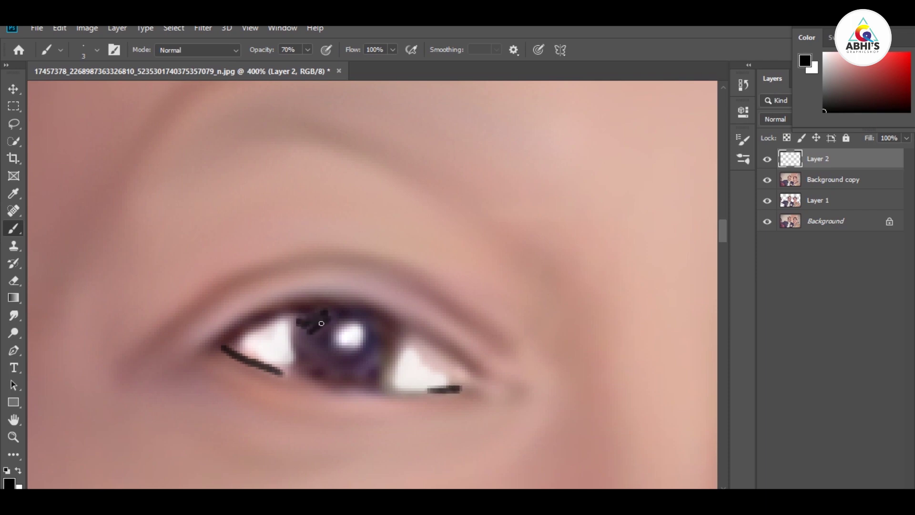
click(14, 315)
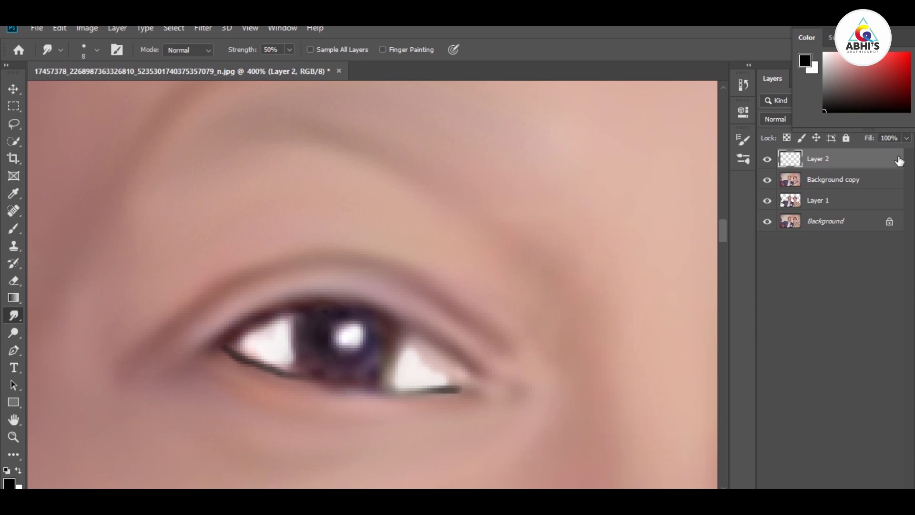
text(50)
key(Return)
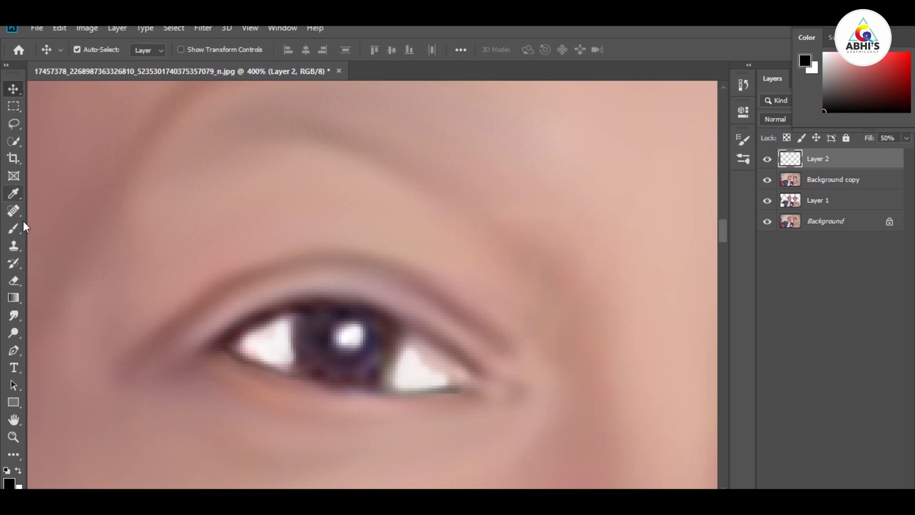
key(bracketright)
key(bracketright)
key(bracketright)
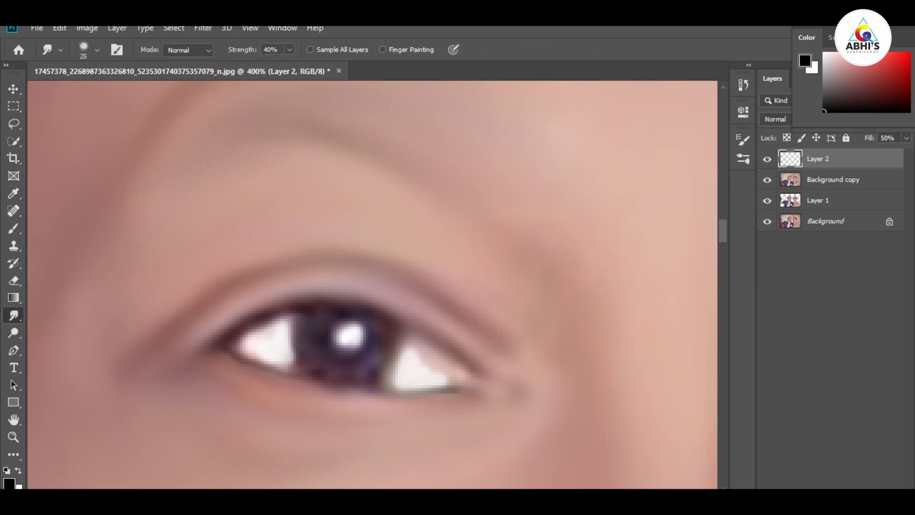
- On Background copy, enlarge the smudge brush and smooth one ear's edge and lobe
click(833, 180)
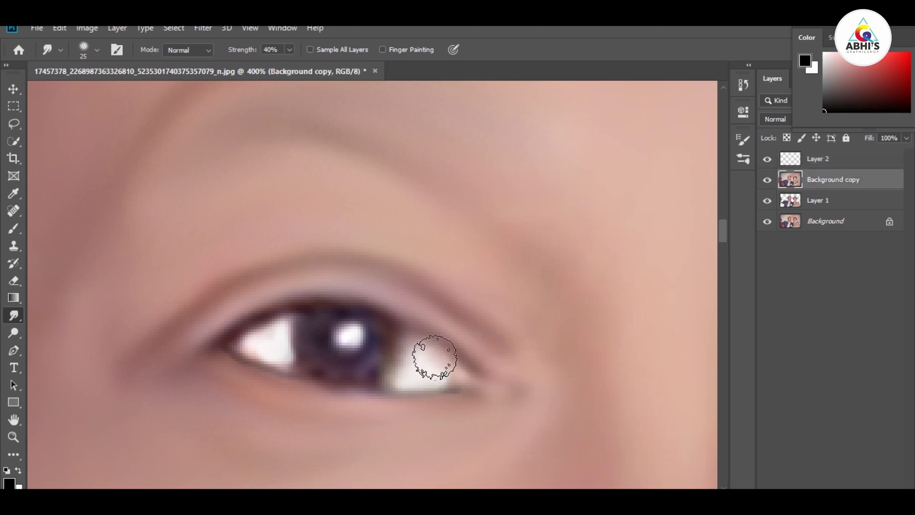
scroll(70, 227, right, 10)
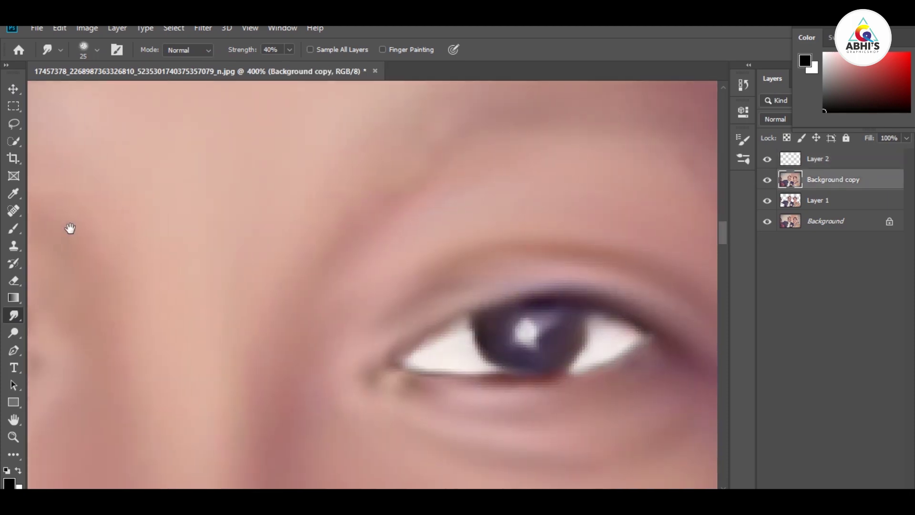
scroll(398, 310, down, 2)
scroll(568, 409, up, 3)
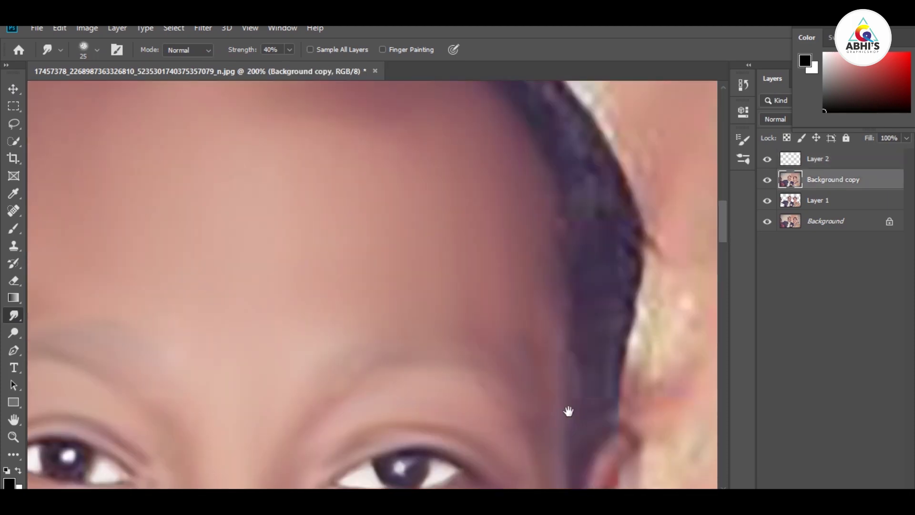
scroll(496, 415, down, 2)
scroll(584, 238, left, 5)
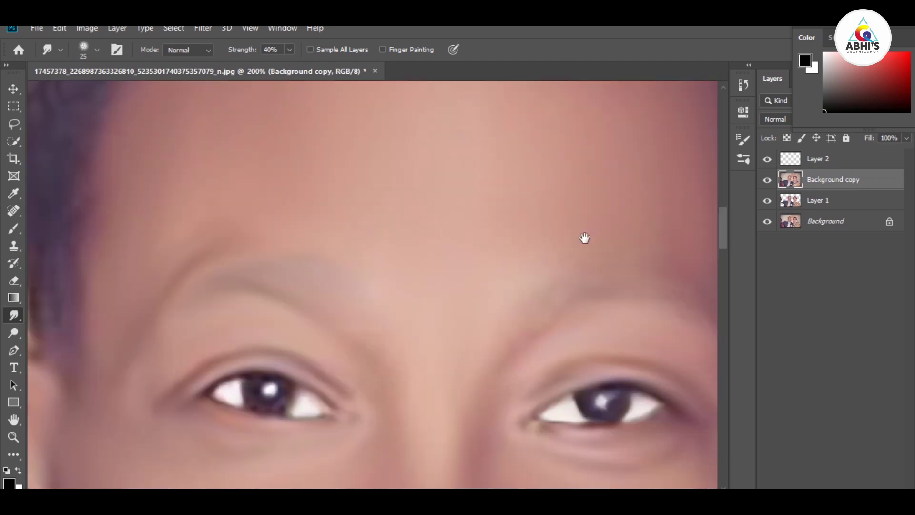
scroll(167, 355, left, 1)
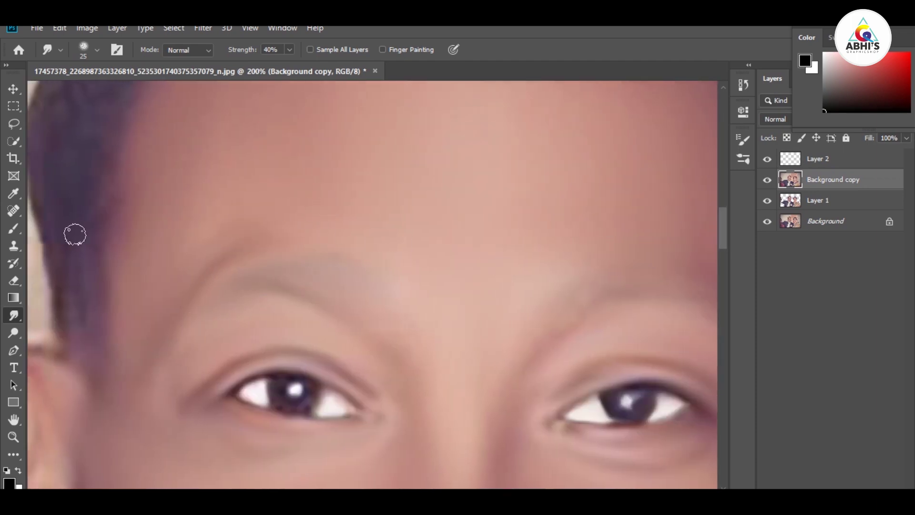
mouse_move(75, 234)
mouse_down()
mouse_move(310, 186)
mouse_move(453, 7)
mouse_up()
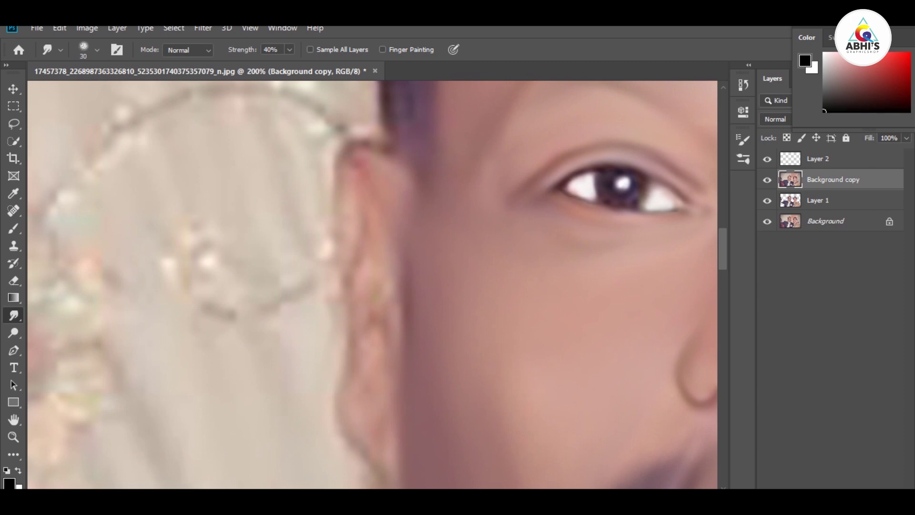
key(bracketright)
scroll(385, 247, down, 2)
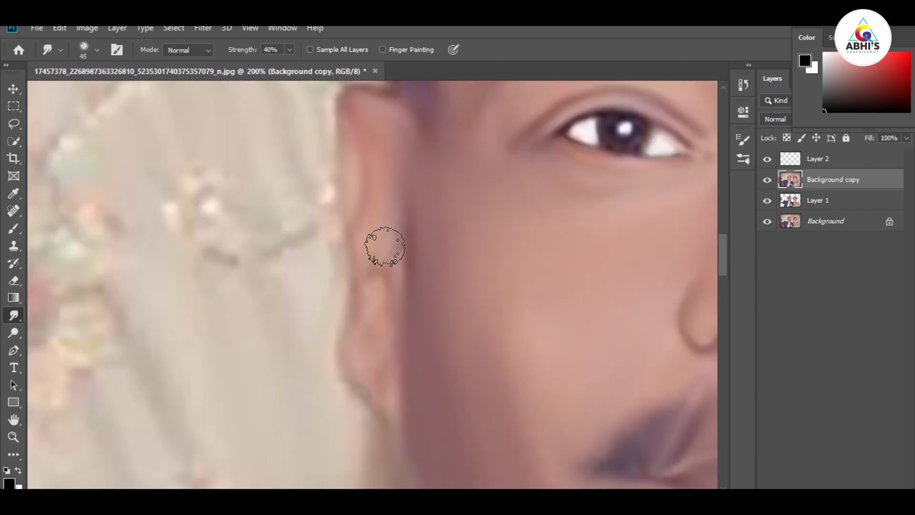
mouse_move(385, 247)
mouse_down()
mouse_move(370, 394)
mouse_move(388, 336)
mouse_move(368, 367)
mouse_move(368, 340)
mouse_up()
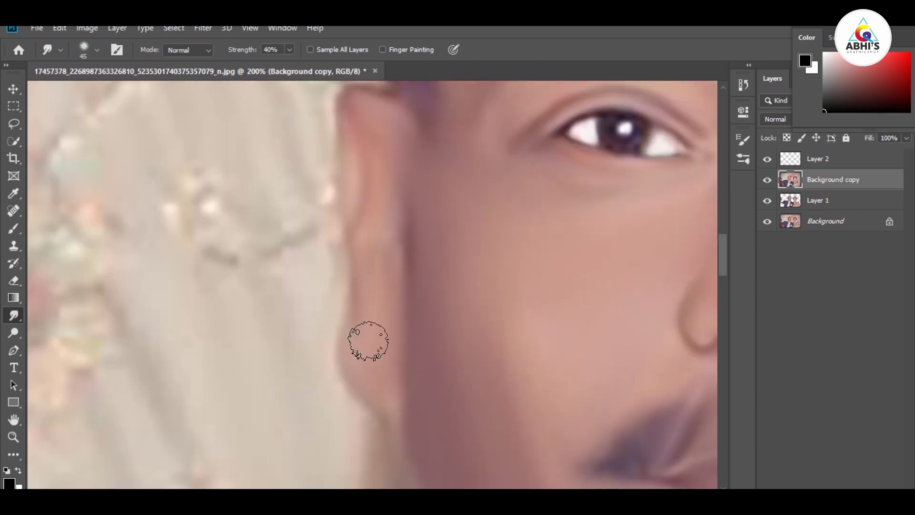
- Smudge the other ear's edge and the stray strands along the hairline
scroll(356, 225, right, 5)
scroll(526, 204, right, 3)
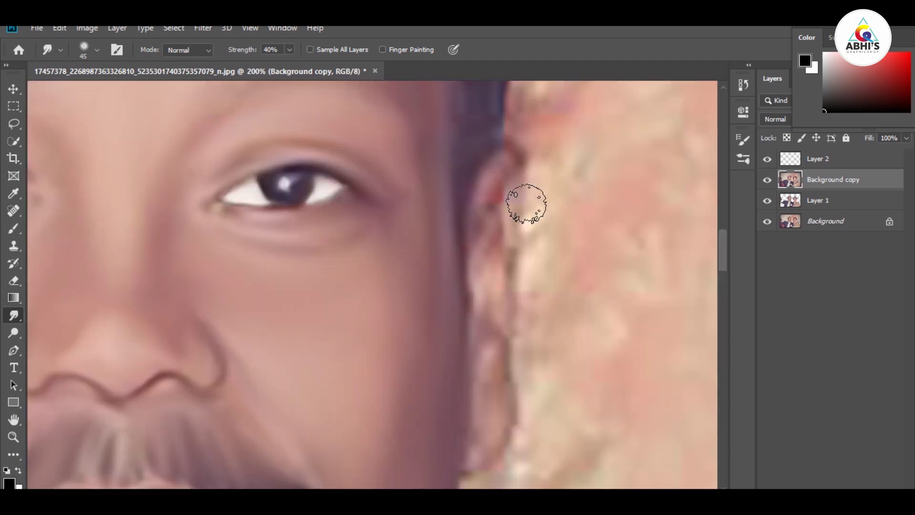
mouse_move(527, 204)
mouse_down()
mouse_move(490, 224)
mouse_move(493, 422)
mouse_move(480, 363)
mouse_move(482, 194)
mouse_up()
scroll(506, 382, up, 4)
scroll(482, 423, up, 1)
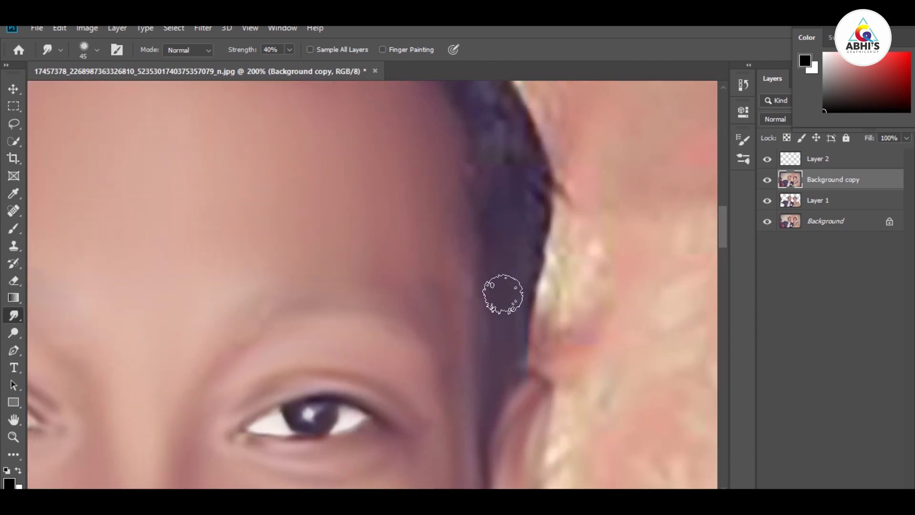
scroll(486, 358, up, 3)
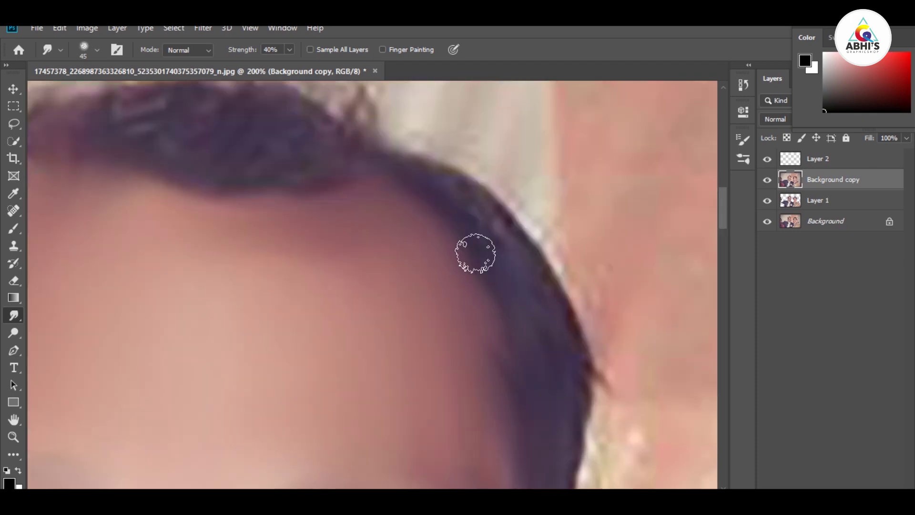
drag(567, 331, 567, 478)
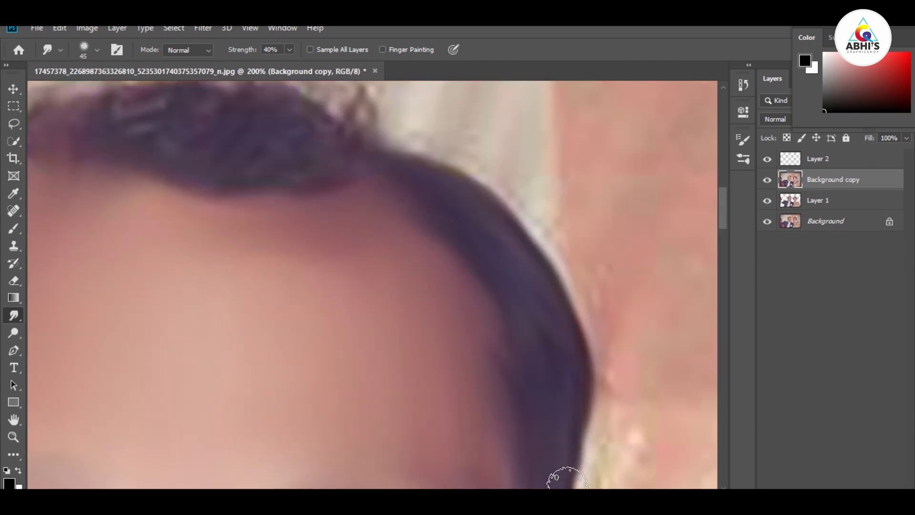
scroll(553, 381, down, 3)
scroll(529, 286, up, 3)
scroll(529, 315, up, 2)
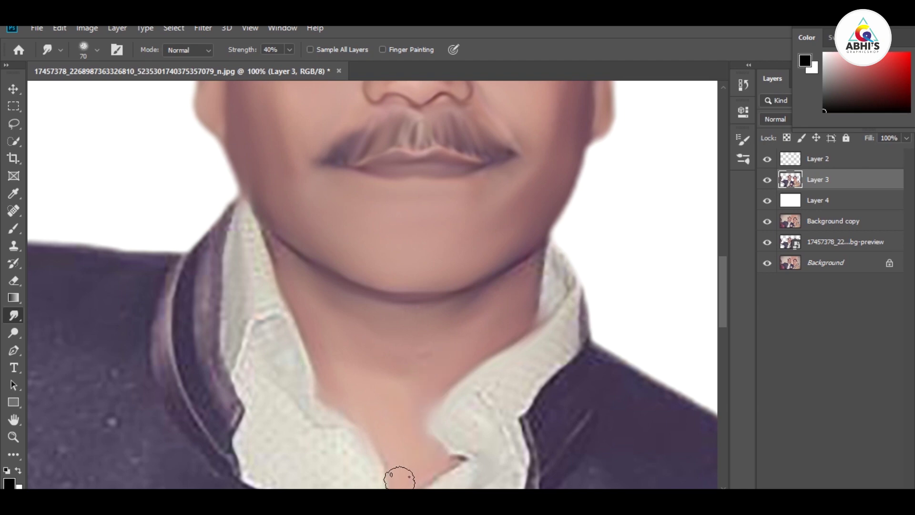
- Smudge the chin crease and jagged collar edges, loading Layer 3's figure outline as a selection
drag(341, 298, 429, 300)
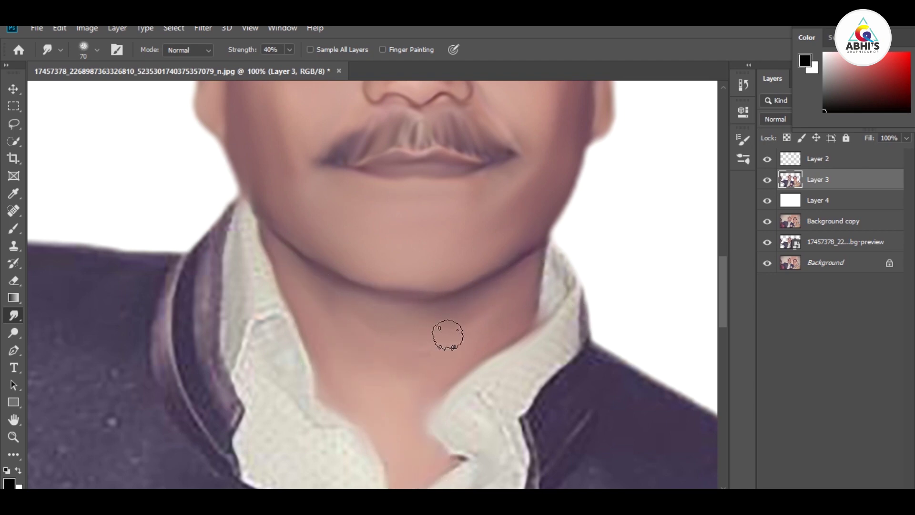
drag(557, 282, 554, 295)
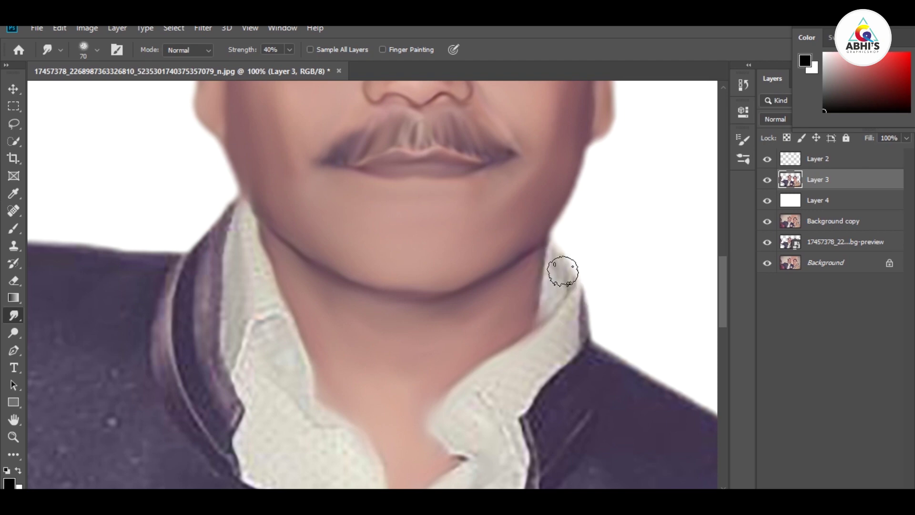
key(bracketleft)
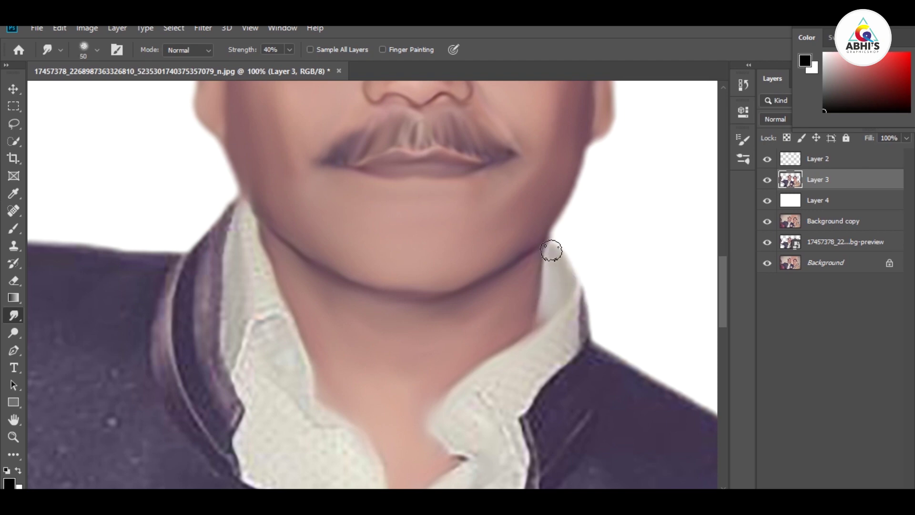
ctrl+click(790, 179)
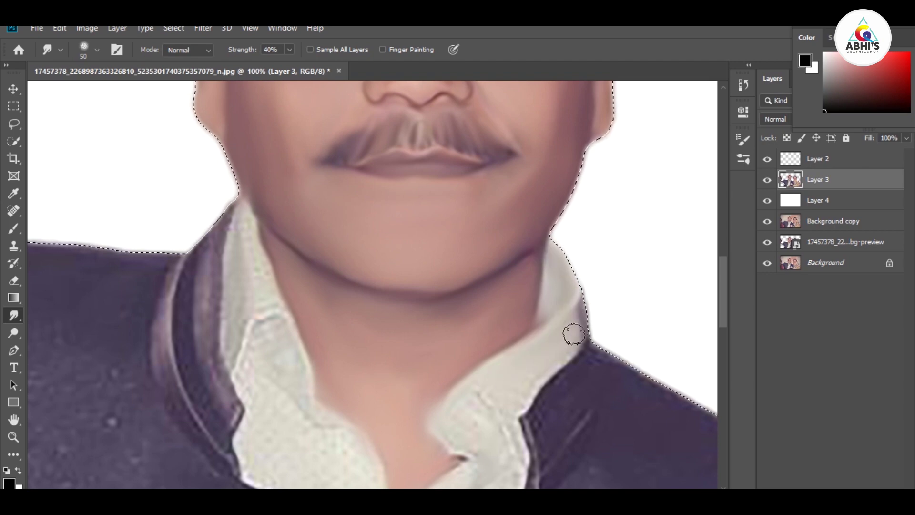
drag(555, 316, 555, 245)
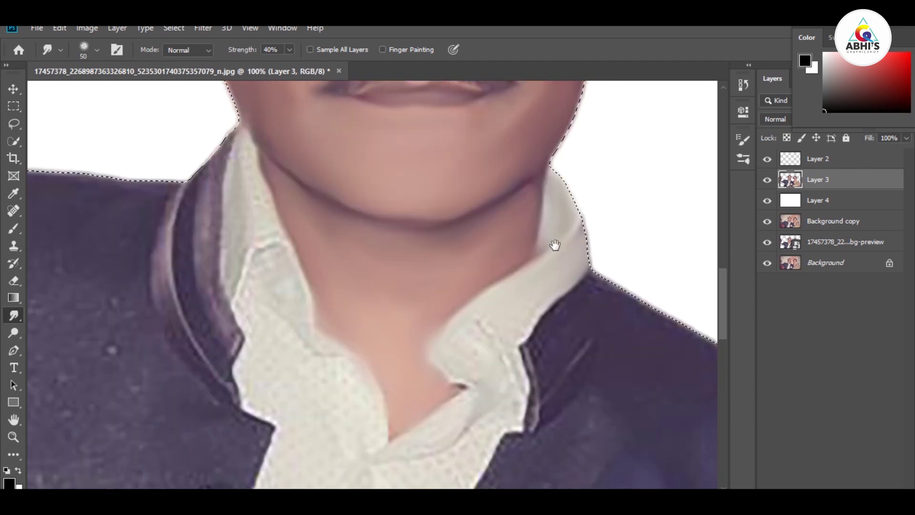
mouse_move(490, 311)
mouse_down()
mouse_move(508, 333)
mouse_move(496, 317)
mouse_move(559, 286)
mouse_move(469, 370)
mouse_up()
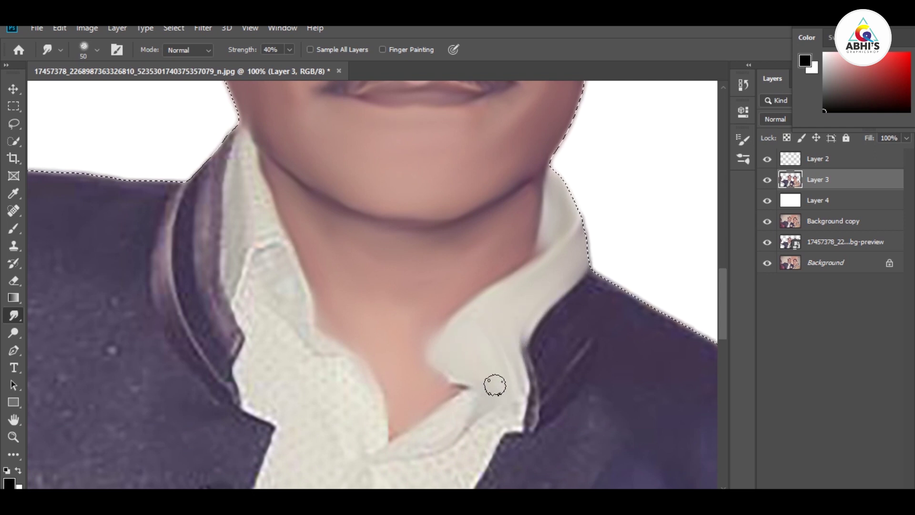
- Paint a white highlight down the shirt collar and smudge it into the collar edge
key(b)
key(x)
key(bracketright)
key(bracketright)
key(bracketright)
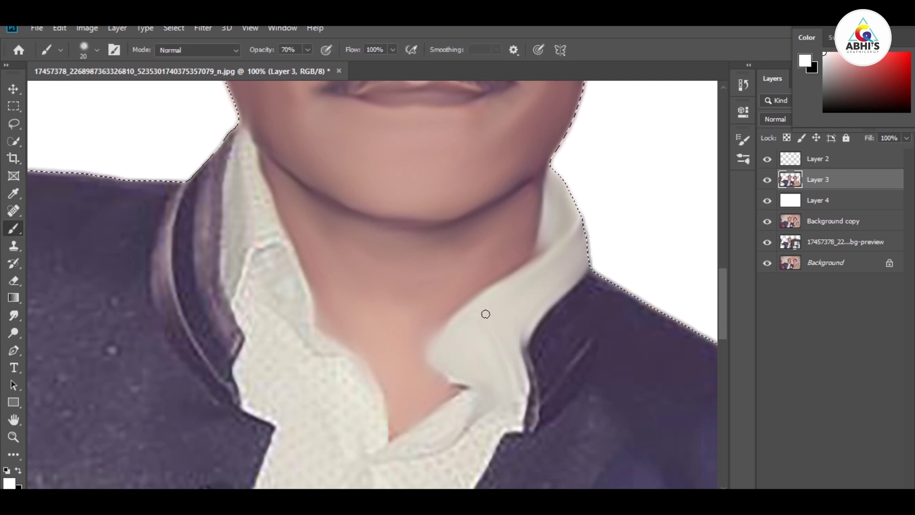
drag(478, 310, 514, 395)
click(14, 315)
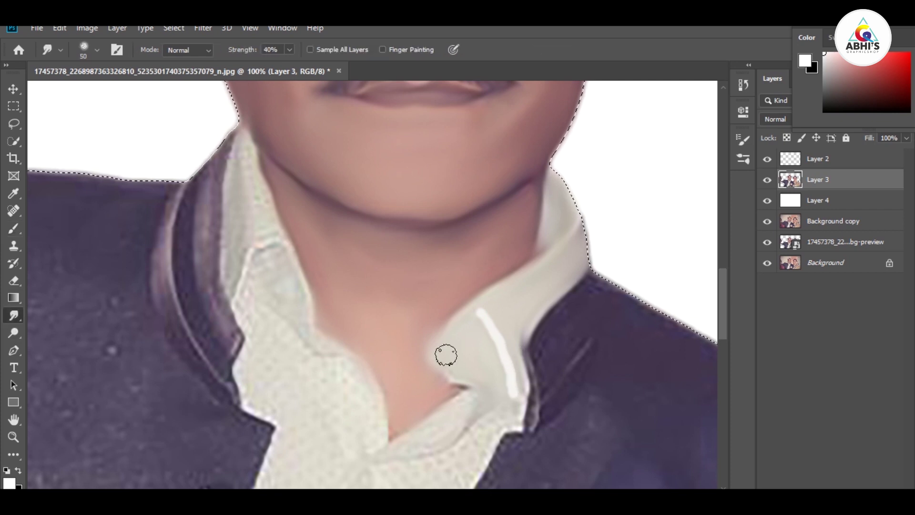
mouse_move(499, 348)
mouse_down()
mouse_move(483, 305)
mouse_move(516, 331)
mouse_move(512, 342)
mouse_move(529, 284)
mouse_move(523, 310)
mouse_move(433, 375)
mouse_up()
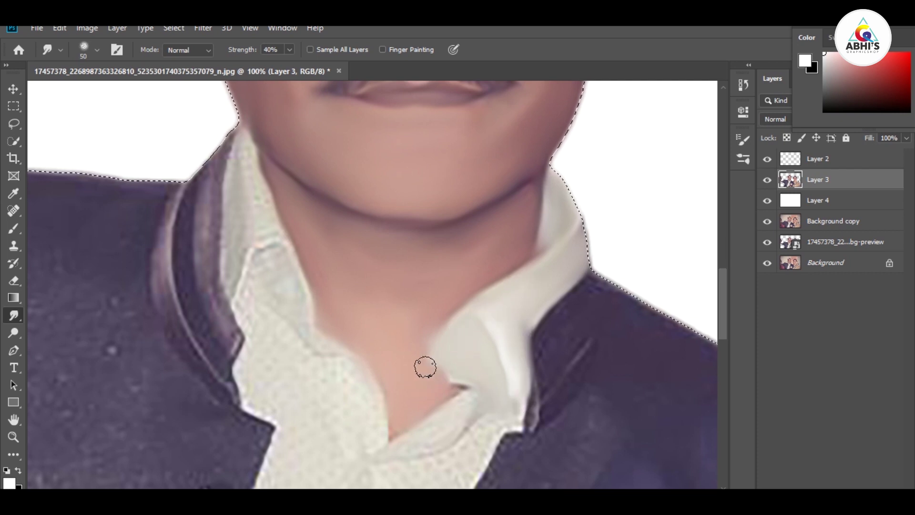
drag(265, 268, 347, 228)
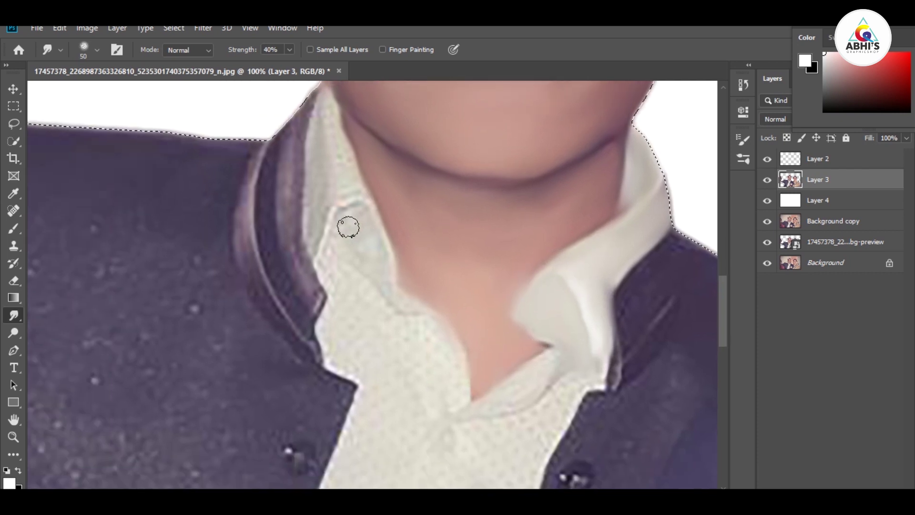
drag(383, 289, 402, 302)
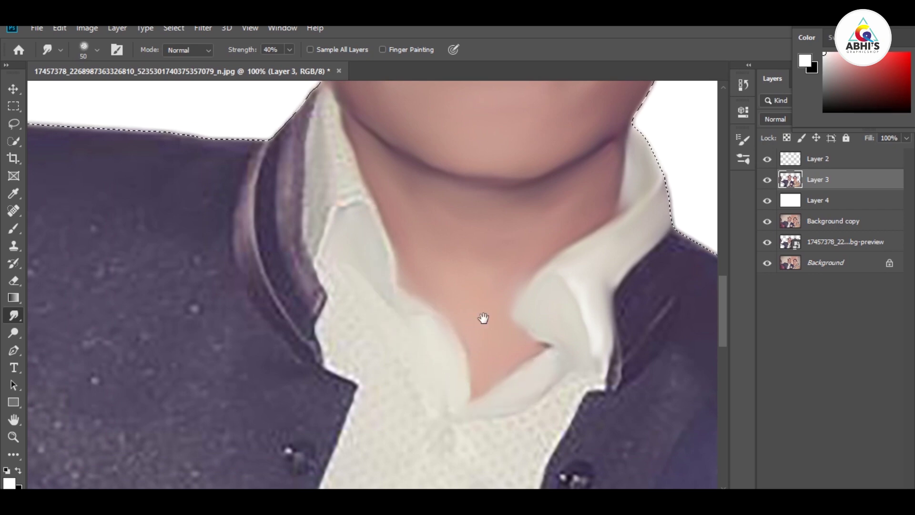
- Smudge the dotted shirt texture smooth below the collar and along the shirt–jacket edge
mouse_move(348, 321)
mouse_down()
mouse_move(365, 278)
mouse_move(350, 305)
mouse_move(361, 322)
mouse_up()
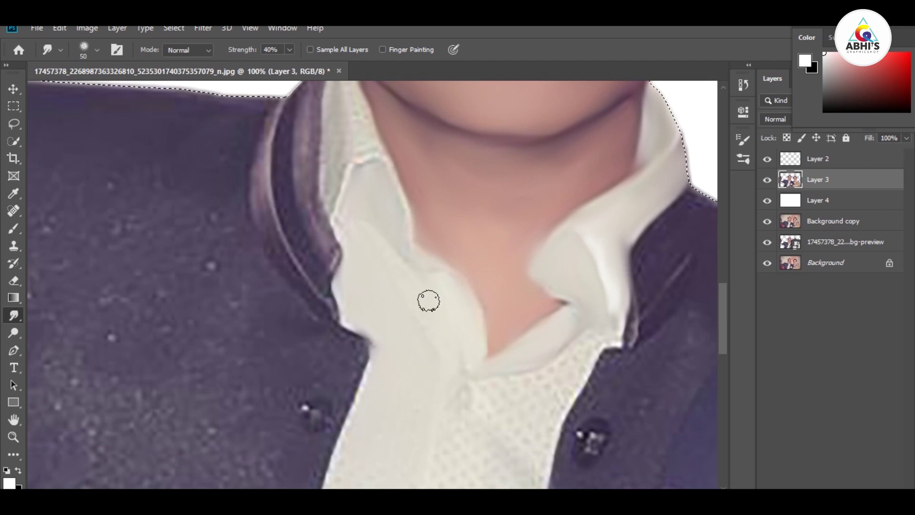
scroll(435, 247, down, 5)
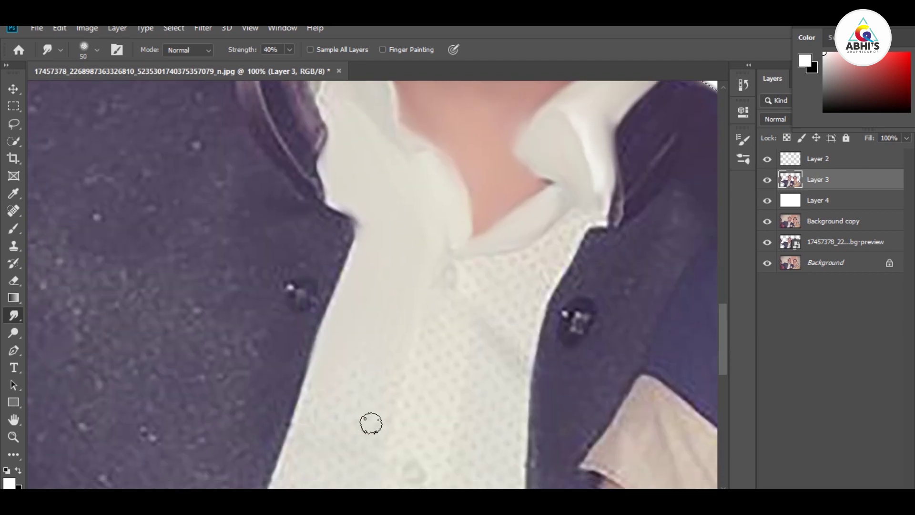
key(bracketright)
key(bracketright)
key(bracketright)
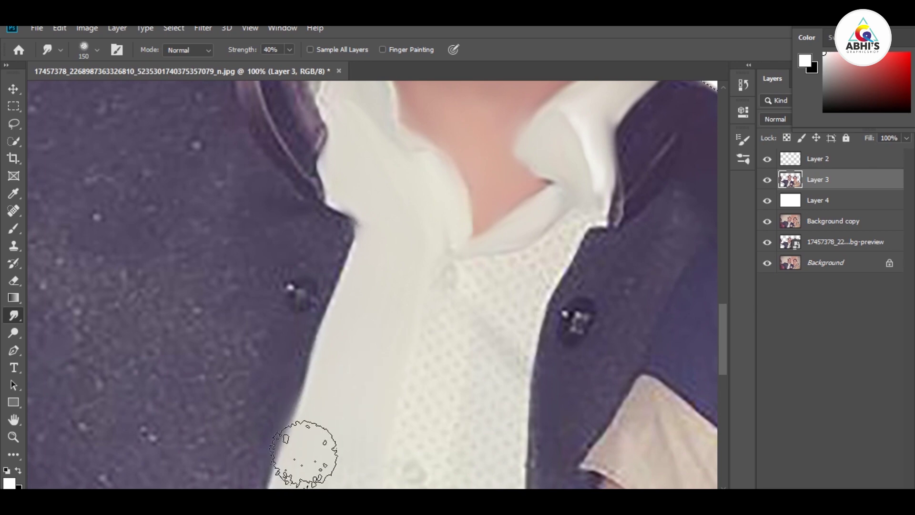
drag(302, 449, 439, 459)
drag(515, 266, 439, 296)
key(bracketleft)
key(bracketleft)
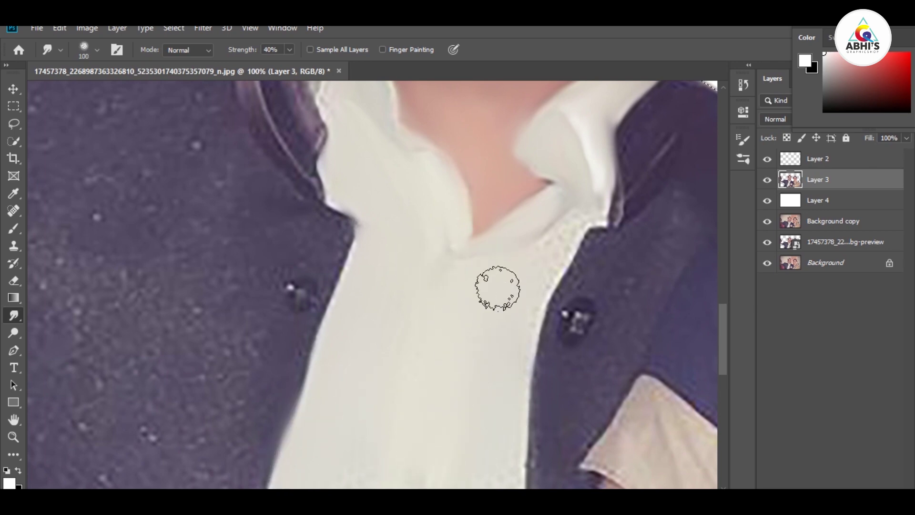
key(bracketleft)
key(bracketleft)
key(bracketleft)
key(bracketleft)
drag(538, 302, 536, 372)
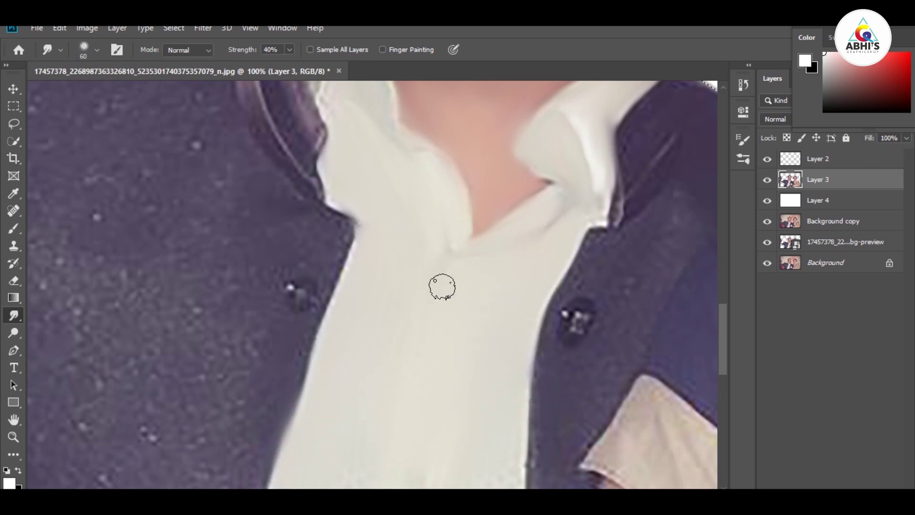
- Blend the jacket lapel edge softly over the white collar, then enlarge the brush to 250
drag(427, 336, 448, 259)
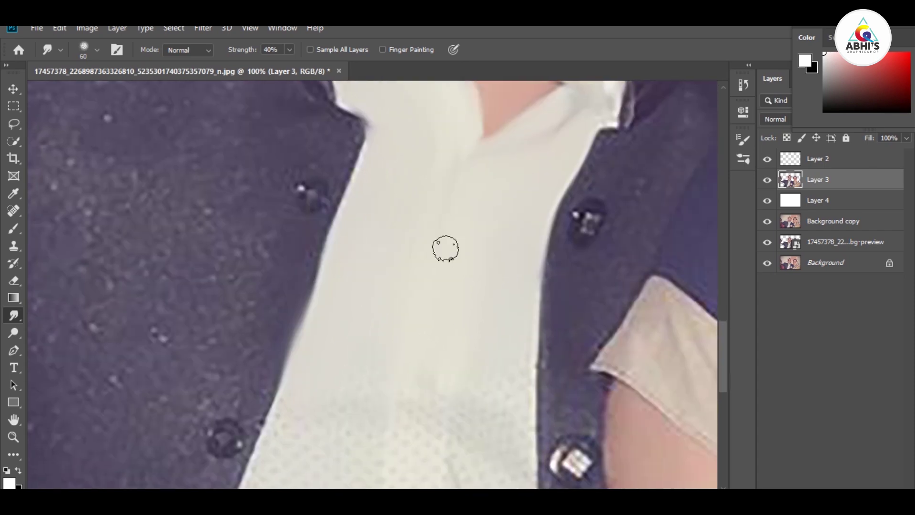
key(bracketright)
key(bracketright)
key(bracketright)
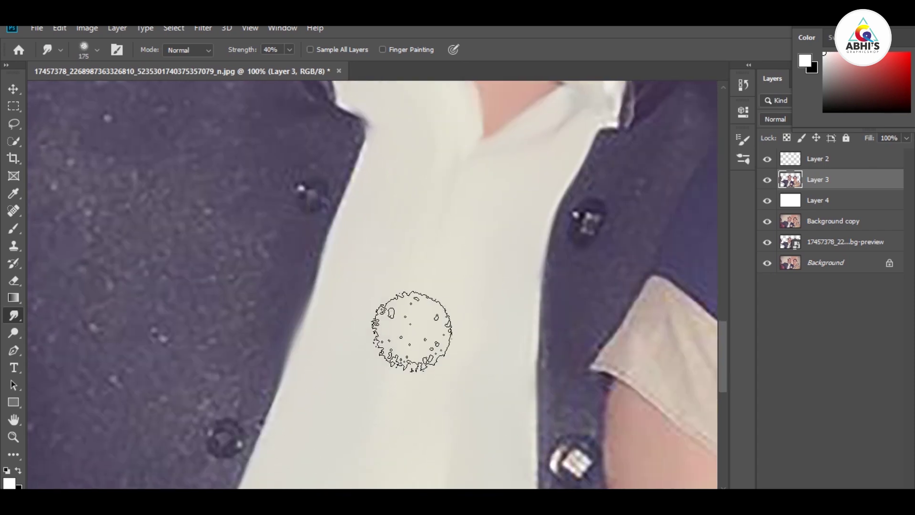
scroll(311, 305, up, 10)
key(bracketleft)
key(bracketleft)
key(bracketleft)
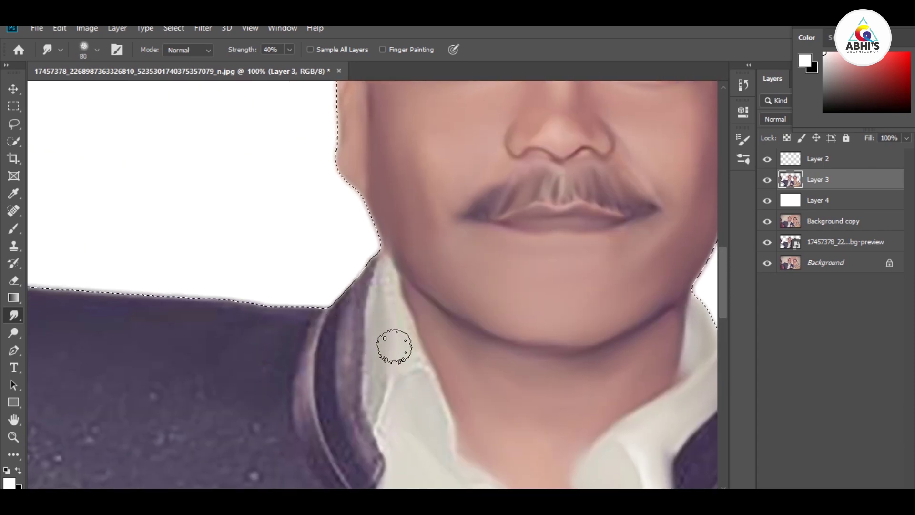
drag(368, 403, 378, 280)
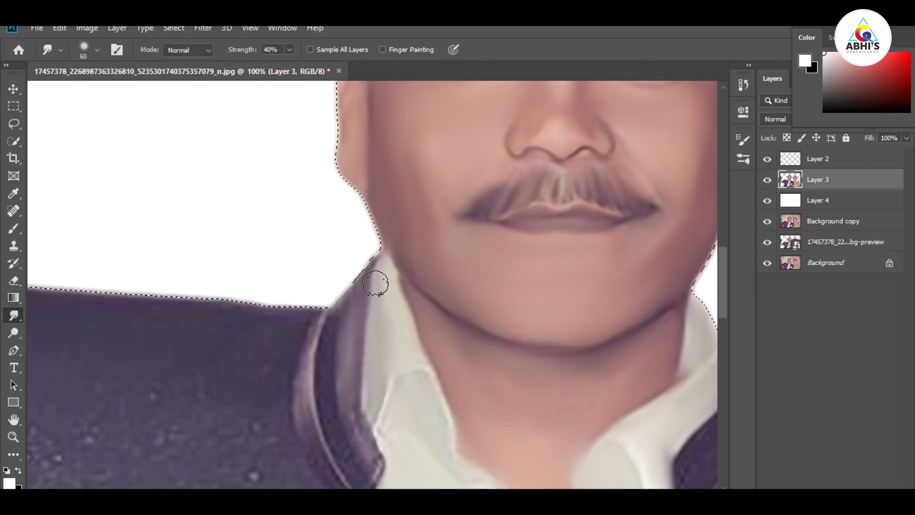
mouse_move(370, 452)
mouse_down()
mouse_move(333, 320)
mouse_move(343, 286)
mouse_move(347, 462)
mouse_move(335, 435)
mouse_move(357, 352)
mouse_up()
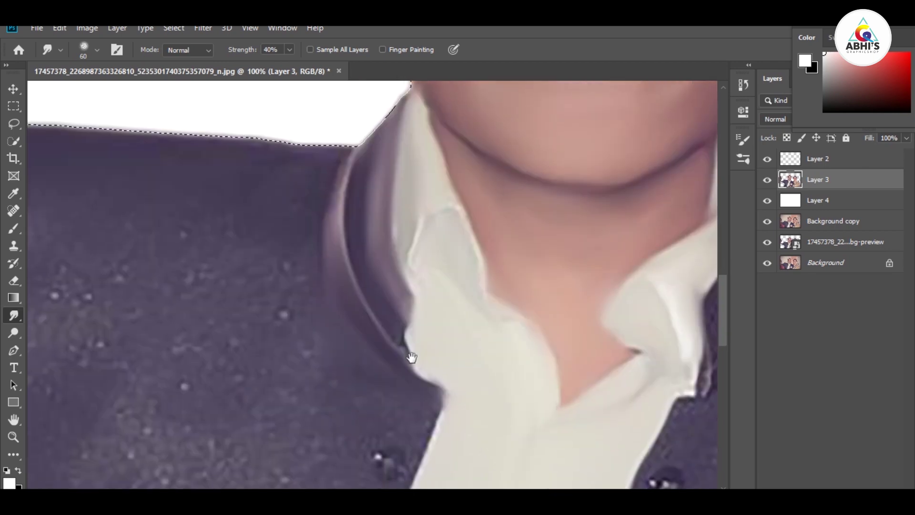
drag(418, 473, 408, 358)
mouse_move(449, 400)
mouse_down()
mouse_move(388, 474)
mouse_move(390, 427)
mouse_up()
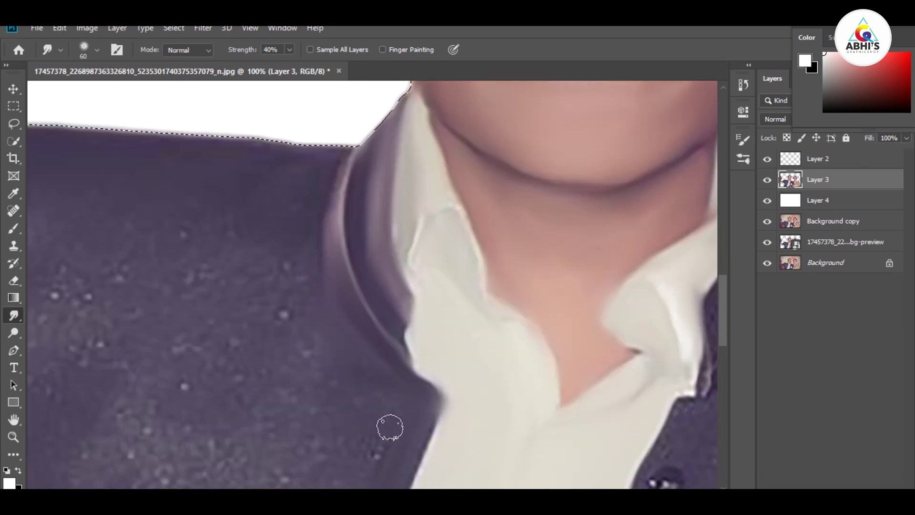
drag(398, 347, 436, 238)
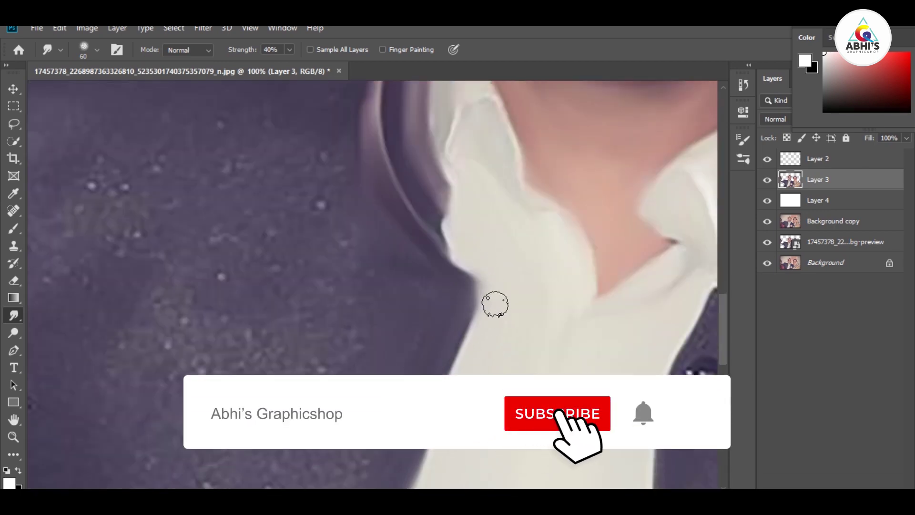
key(bracketright)
key(bracketright)
key(bracketright)
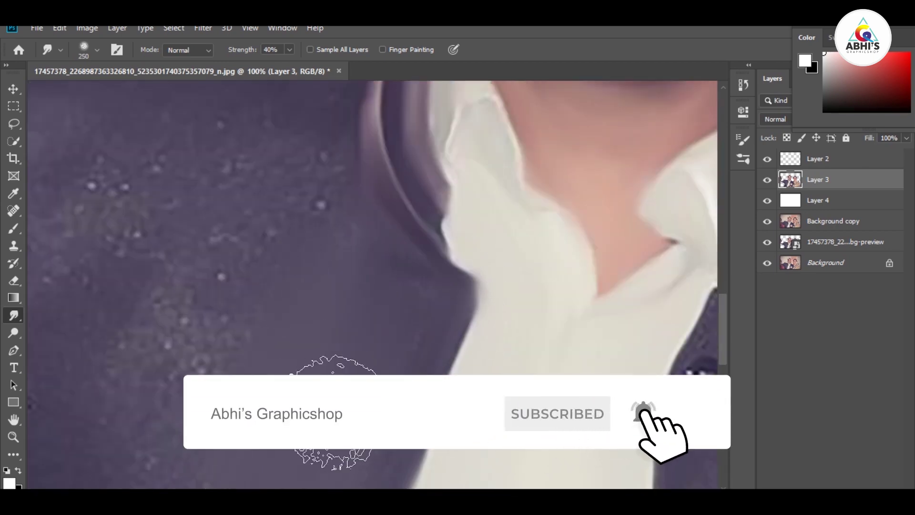
key(ctrl+minus)
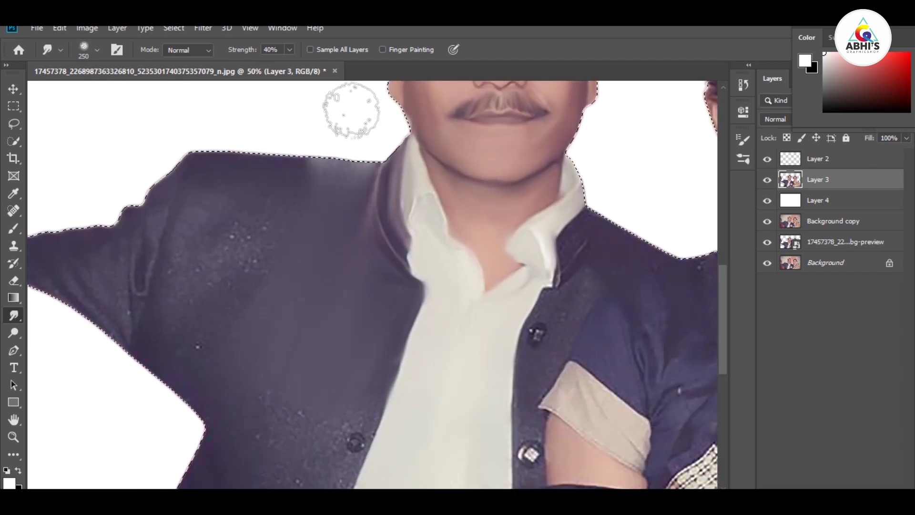
- Smudge the speckles and highlights out of the jacket shoulder, armpit, collar and button area
mouse_move(309, 188)
mouse_down()
mouse_move(255, 224)
mouse_move(188, 307)
mouse_move(225, 265)
mouse_move(205, 251)
mouse_move(145, 379)
mouse_up()
mouse_move(208, 269)
mouse_down()
mouse_move(210, 256)
mouse_move(149, 460)
mouse_move(214, 265)
mouse_move(251, 236)
mouse_move(177, 424)
mouse_move(245, 368)
mouse_move(215, 337)
mouse_up()
drag(206, 267, 325, 315)
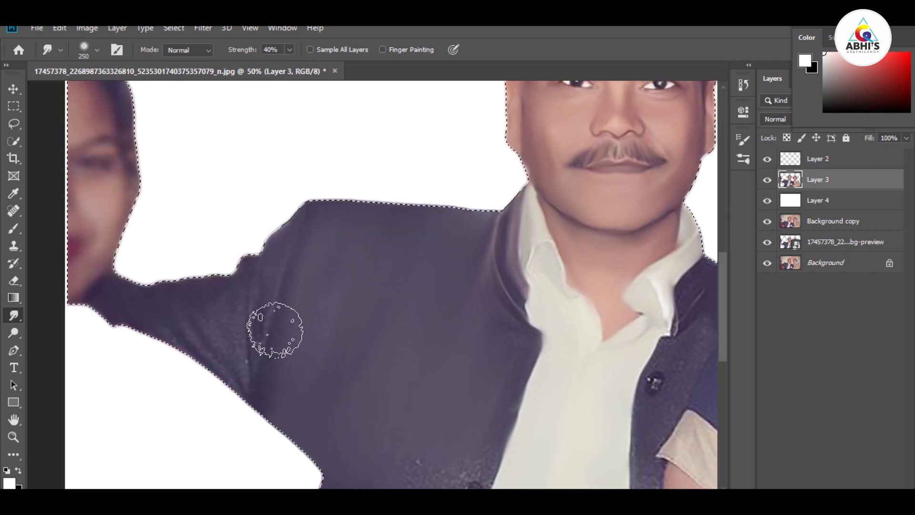
mouse_move(327, 375)
mouse_down()
mouse_move(446, 217)
mouse_move(400, 168)
mouse_up()
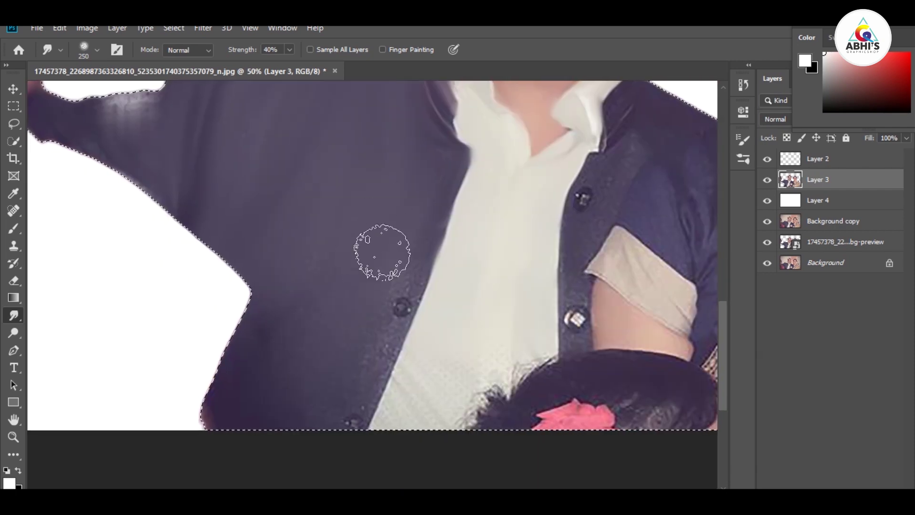
drag(399, 261, 368, 337)
drag(619, 215, 463, 371)
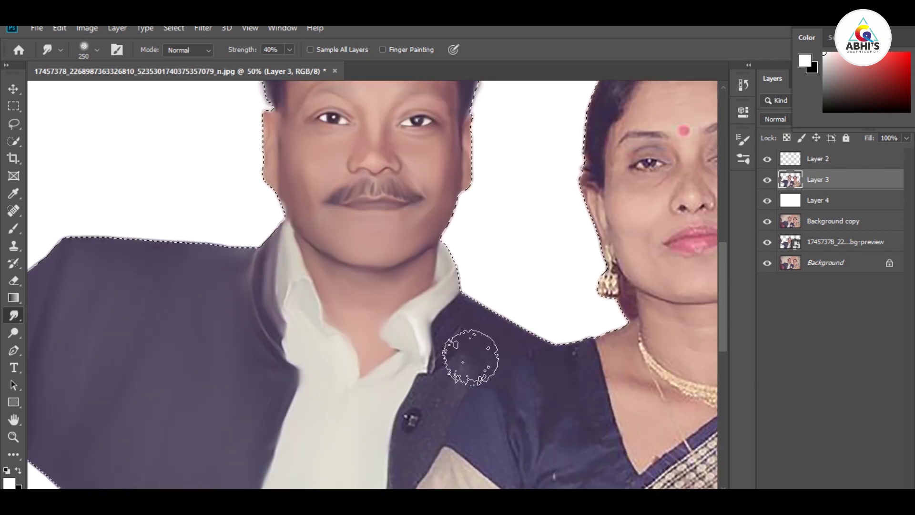
- Zoom in, shrink the smudge brush to 125, and blend the button and lapel into smooth fabric
key(ctrl+plus)
key(ctrl+plus)
key(bracketleft)
key(bracketleft)
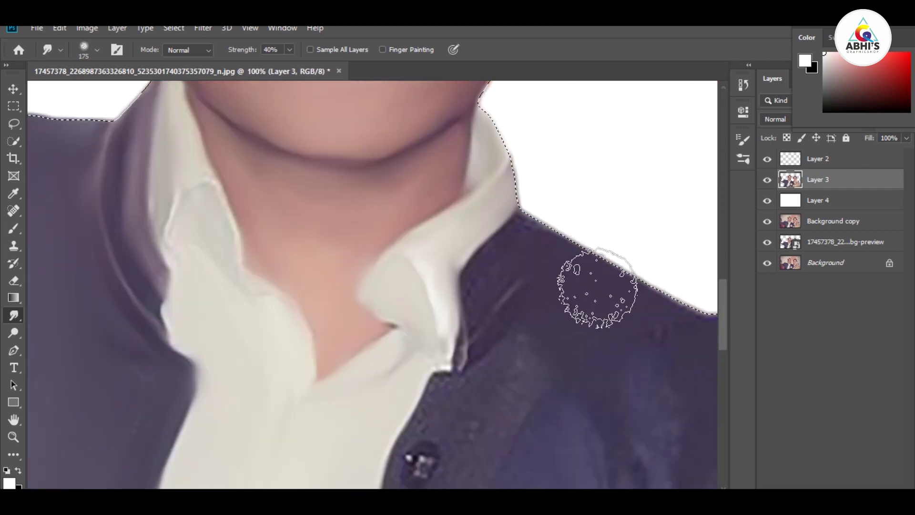
drag(567, 295, 531, 231)
key(bracketleft)
key(bracketleft)
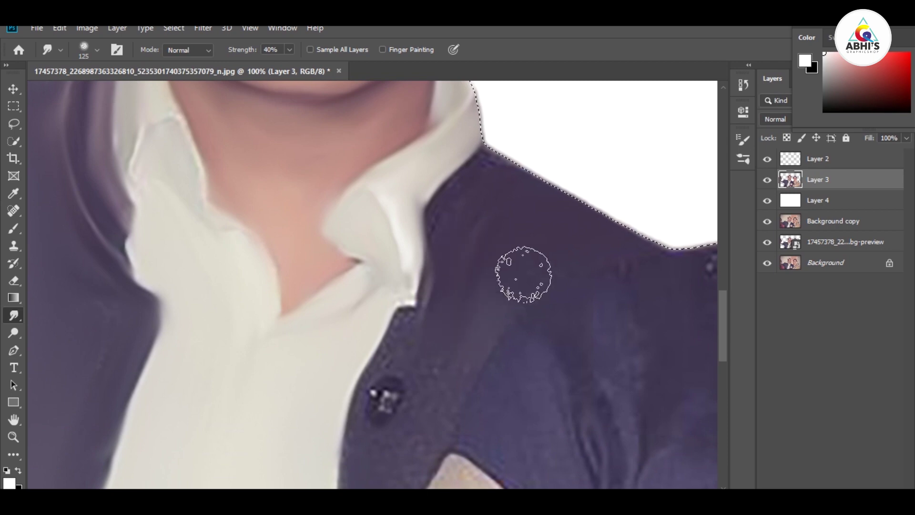
drag(416, 327, 380, 416)
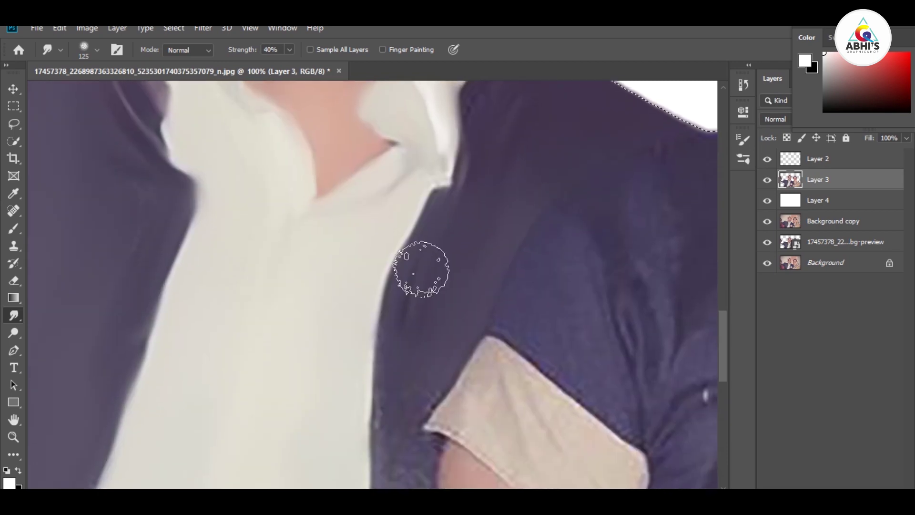
scroll(419, 266, down, 3)
scroll(399, 460, down, 3)
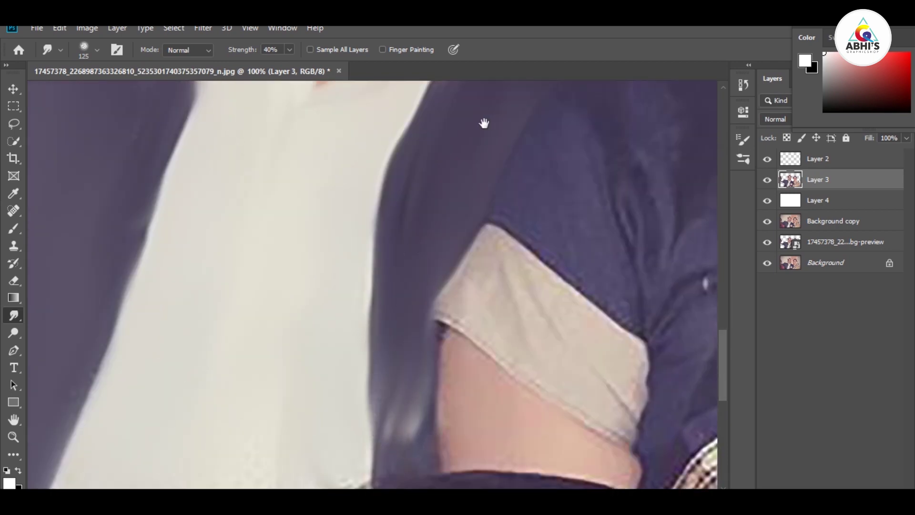
scroll(139, 302, up, 10)
scroll(307, 164, up, 5)
scroll(431, 279, up, 2)
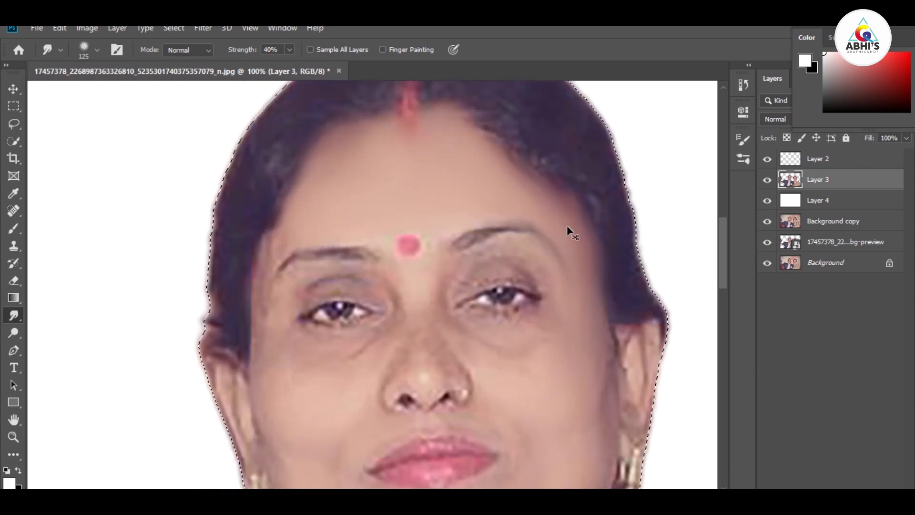
- Shrink the smudge brush to 45 and smooth the woman's outer eye-corner streak and eyebrow texture
drag(576, 338, 582, 249)
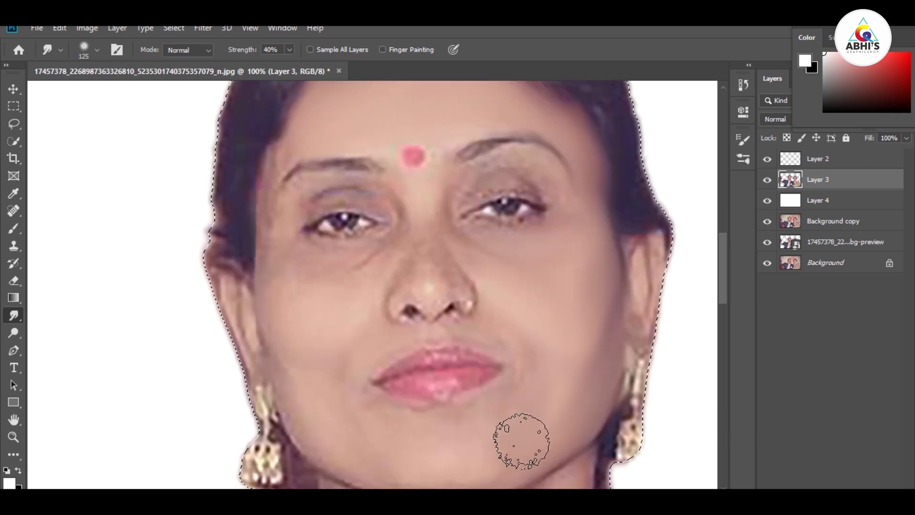
drag(548, 310, 619, 243)
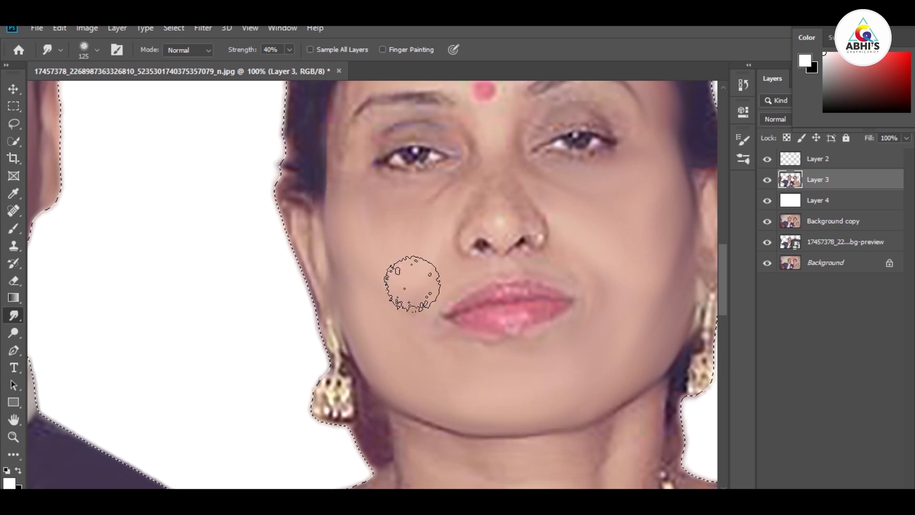
drag(401, 206, 406, 286)
key(bracketleft)
key(bracketleft)
key(bracketleft)
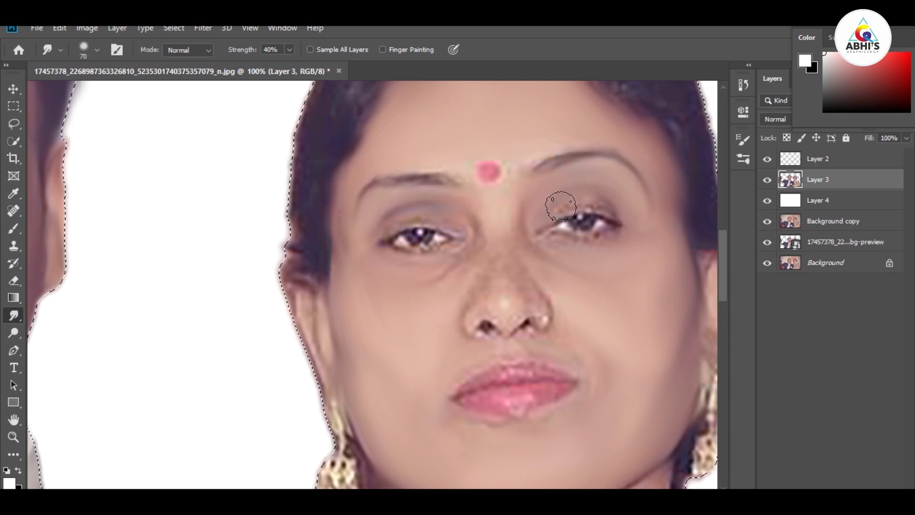
key(bracketleft)
key(bracketleft)
key(bracketleft)
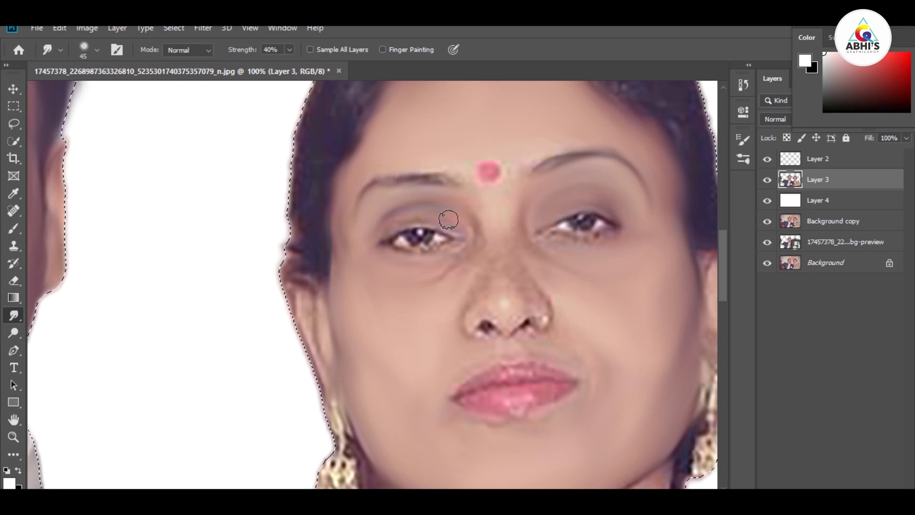
scroll(455, 203, up, 1)
scroll(455, 203, up, 1)
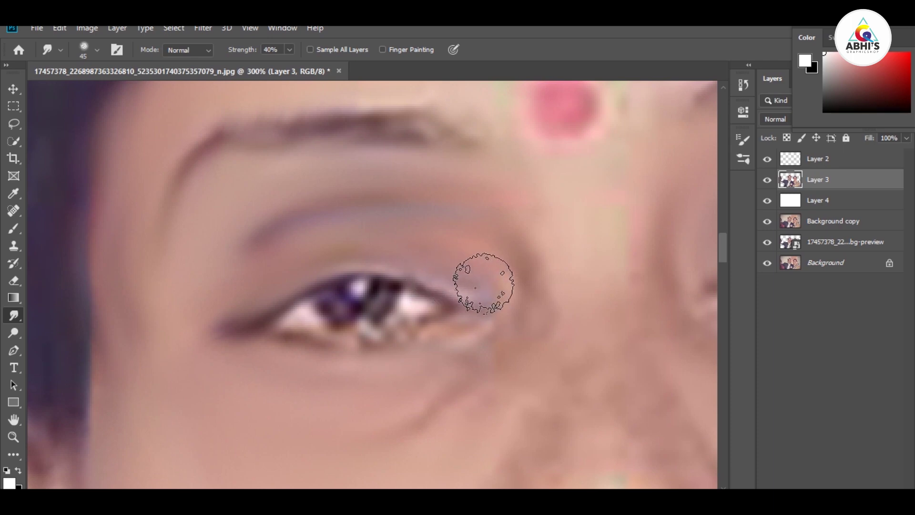
drag(470, 340, 496, 323)
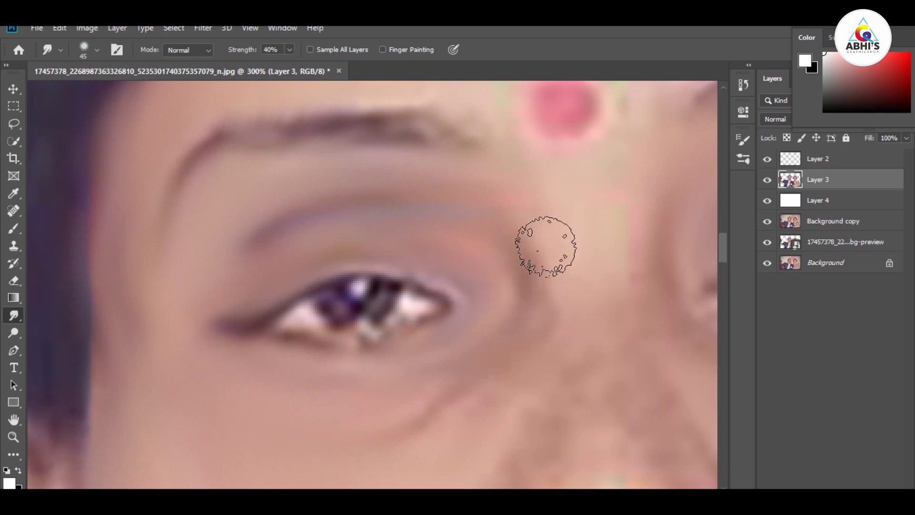
mouse_move(454, 133)
mouse_down()
mouse_move(188, 180)
mouse_move(450, 127)
mouse_move(235, 143)
mouse_move(245, 163)
mouse_move(194, 204)
mouse_move(218, 95)
mouse_up()
key(ctrl+minus)
key(ctrl+minus)
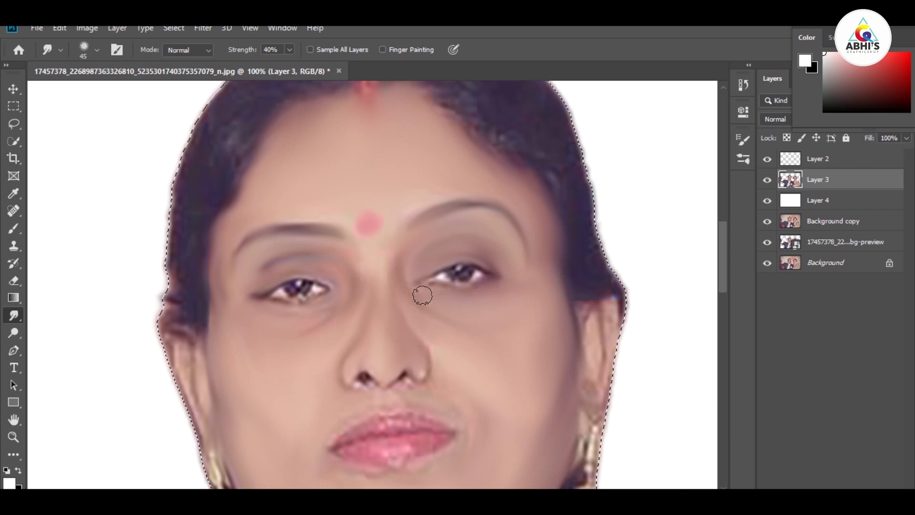
- Zoom to 300% and blend the woman's left nostril shading
scroll(507, 306, down, 1)
scroll(370, 337, up, 3)
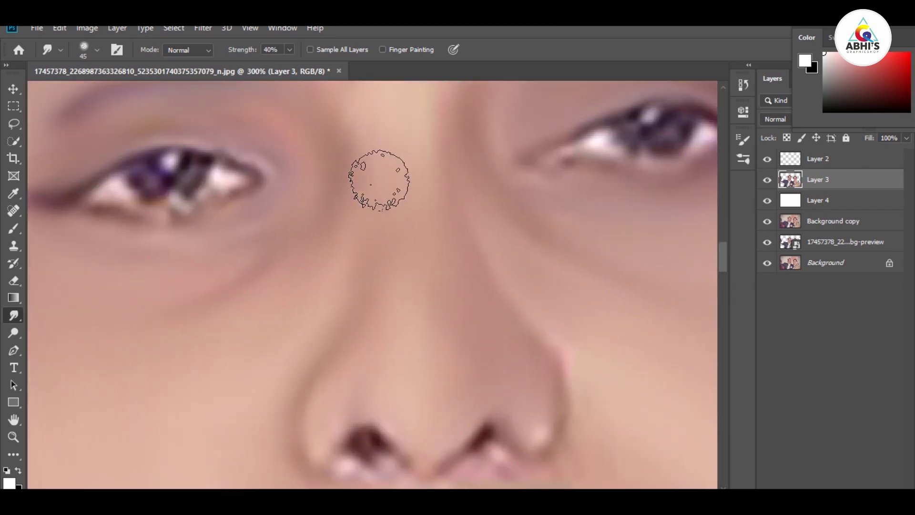
scroll(432, 207, down, 3)
scroll(429, 188, up, 3)
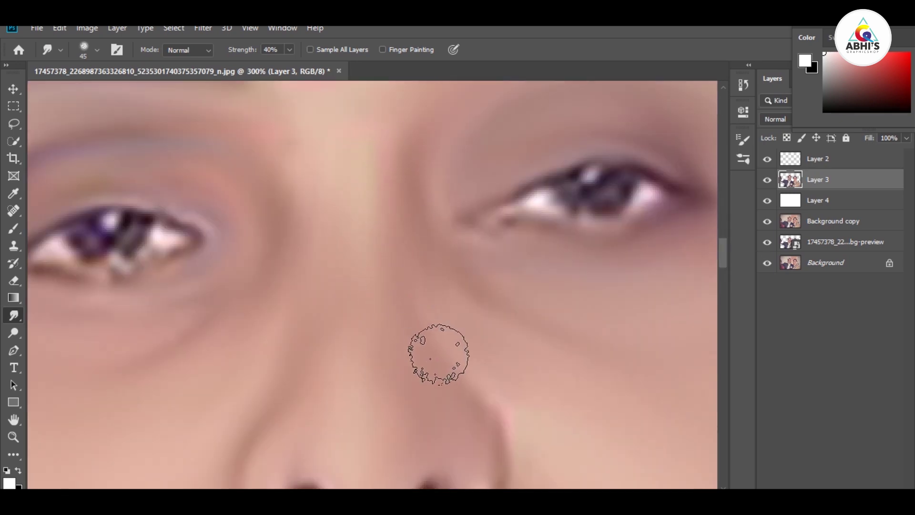
scroll(445, 333, down, 3)
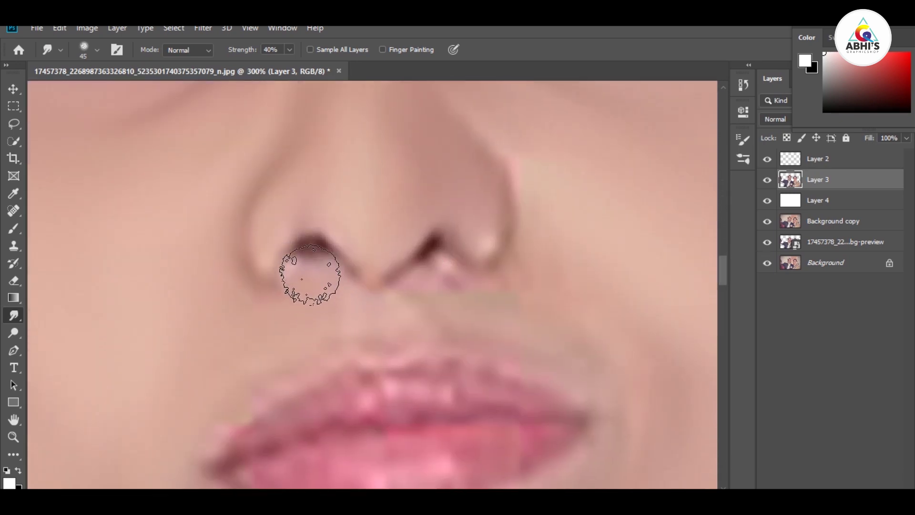
mouse_move(310, 274)
mouse_down()
mouse_move(359, 289)
mouse_move(337, 241)
mouse_move(306, 255)
mouse_move(388, 302)
mouse_move(385, 340)
mouse_up()
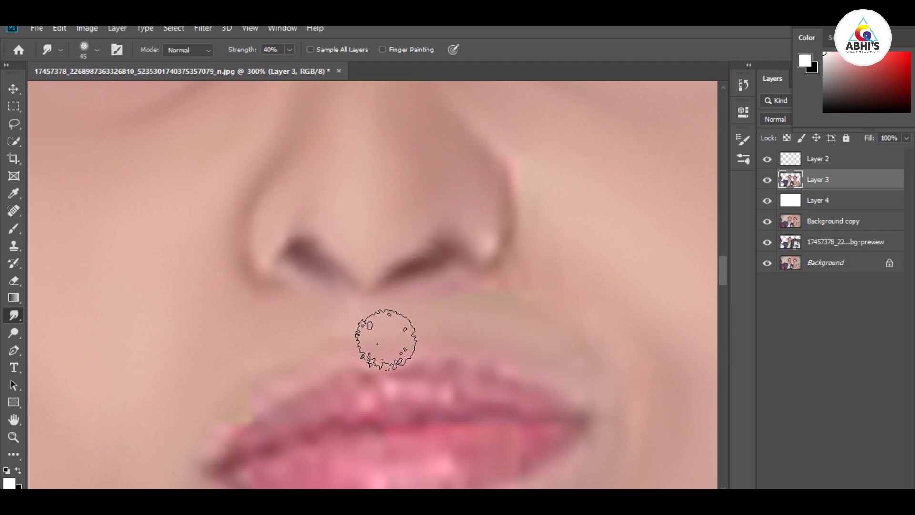
- At 200%, smudge the upper lip, lower-lip speckles and left lip corner smooth
key(ctrl+minus)
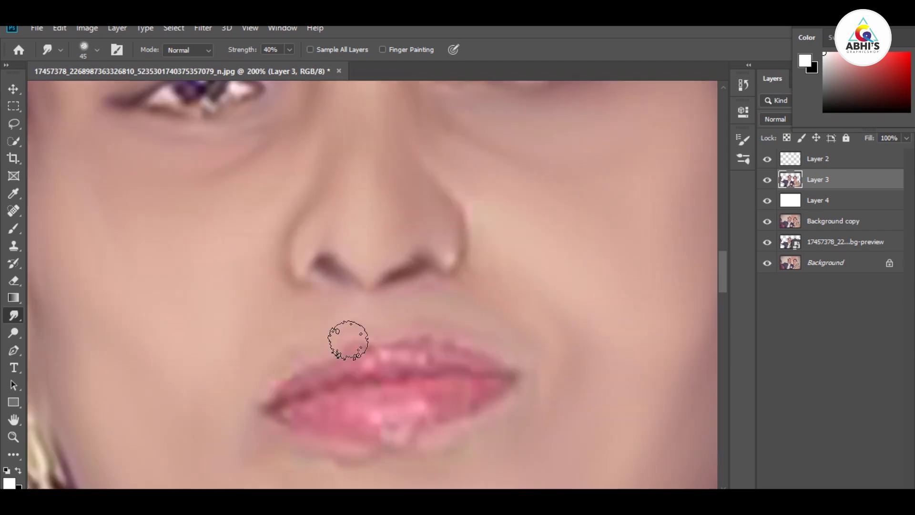
mouse_move(387, 361)
mouse_down()
mouse_move(486, 368)
mouse_move(382, 407)
mouse_move(372, 369)
mouse_up()
drag(304, 397, 446, 399)
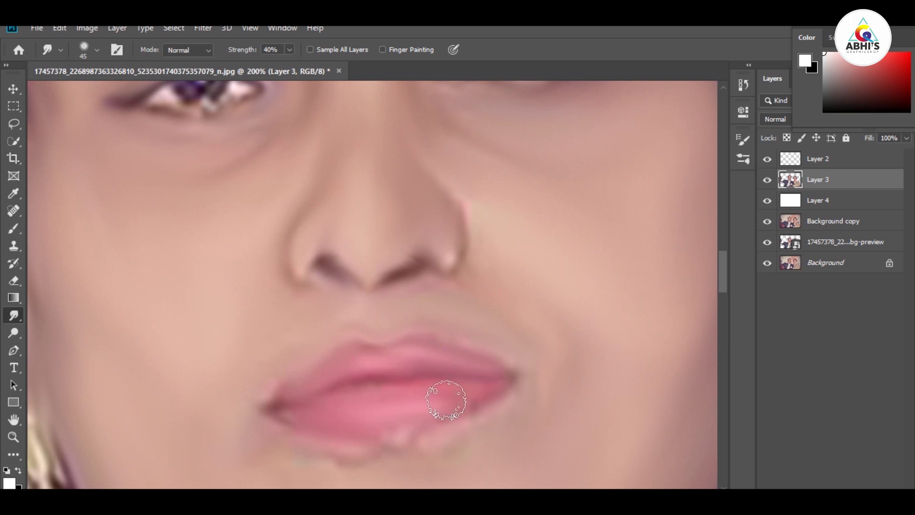
mouse_move(266, 406)
mouse_down()
mouse_move(364, 361)
mouse_move(323, 360)
mouse_up()
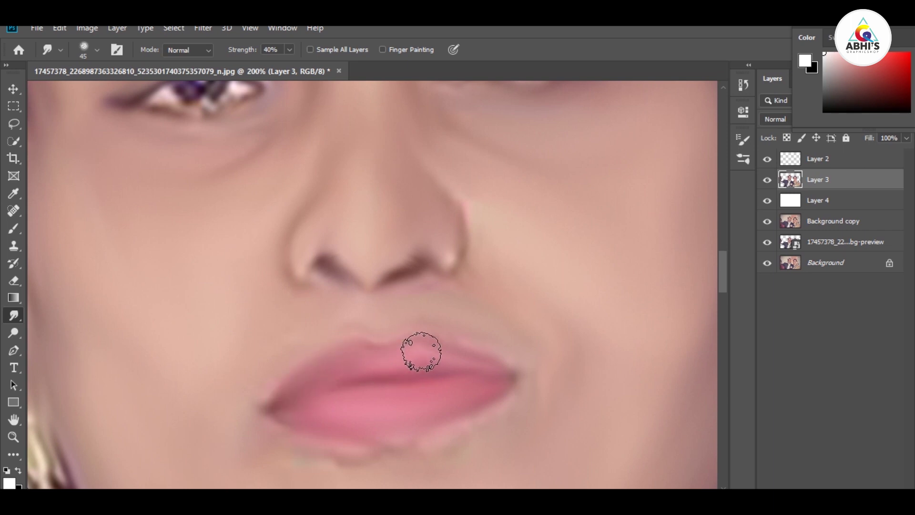
drag(506, 368, 506, 282)
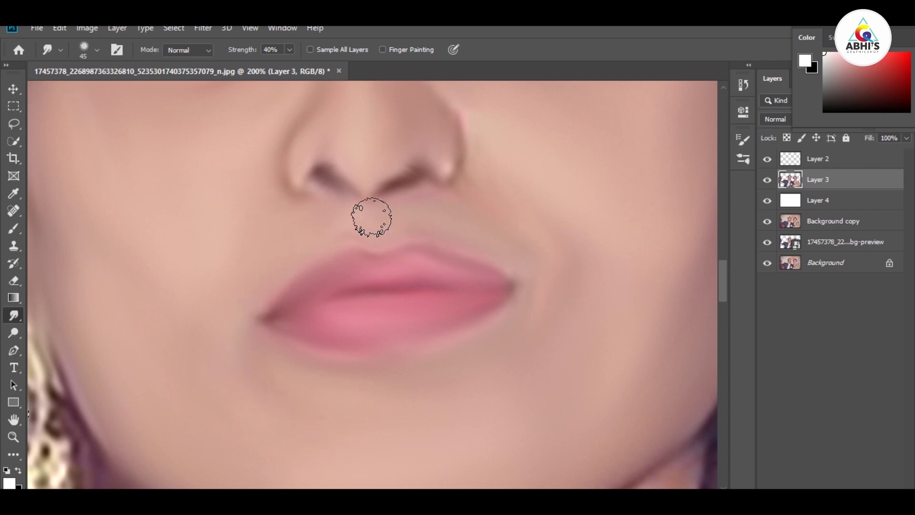
scroll(572, 286, down, 3)
scroll(572, 286, down, 3)
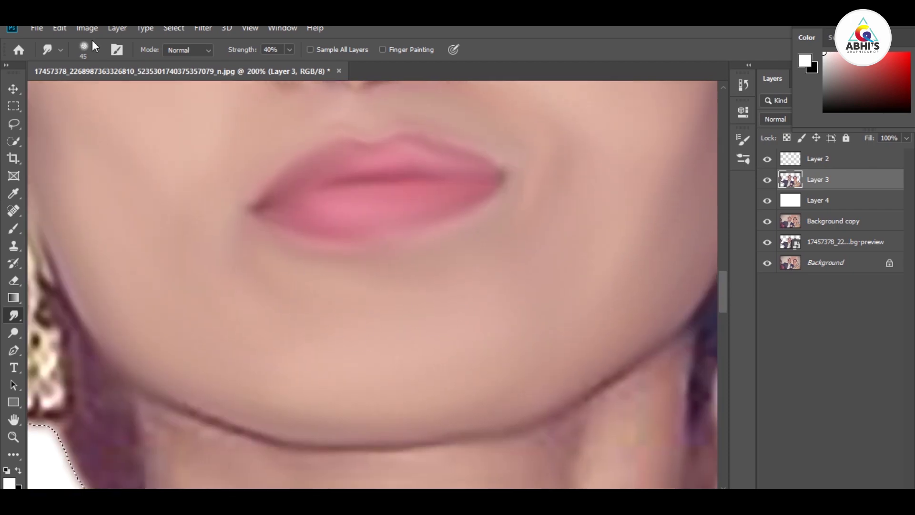
scroll(402, 135, up, 15)
scroll(414, 419, down, 8)
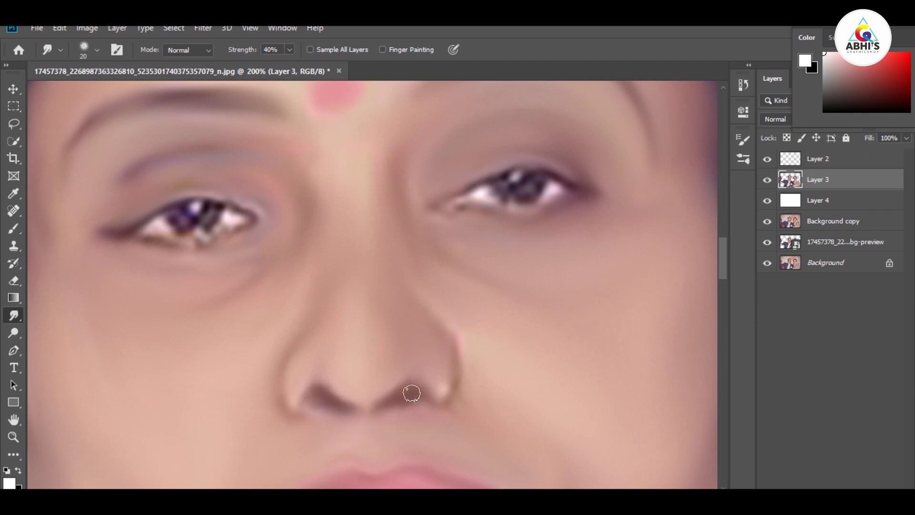
- Smooth the first eye's iris and blend its colour down into the eye white
scroll(398, 279, up, 1)
scroll(300, 261, up, 2)
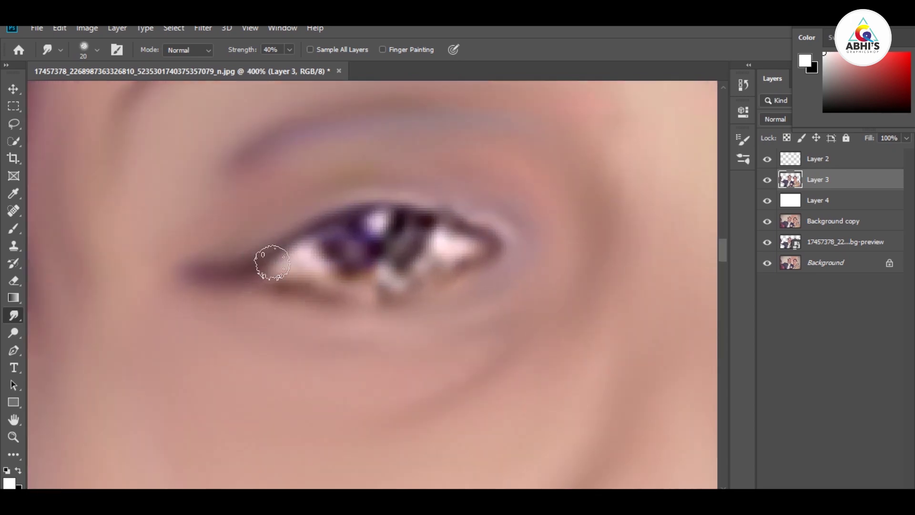
mouse_move(518, 236)
mouse_down()
mouse_move(364, 268)
mouse_move(400, 237)
mouse_move(317, 270)
mouse_move(282, 259)
mouse_move(392, 282)
mouse_move(307, 259)
mouse_move(453, 245)
mouse_move(436, 215)
mouse_up()
drag(364, 262, 366, 276)
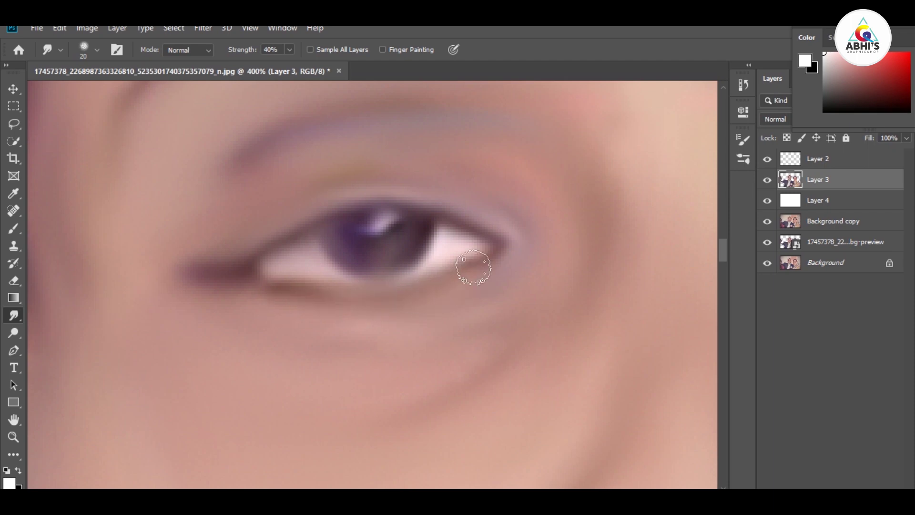
scroll(158, 239, down, 2)
scroll(345, 263, up, 2)
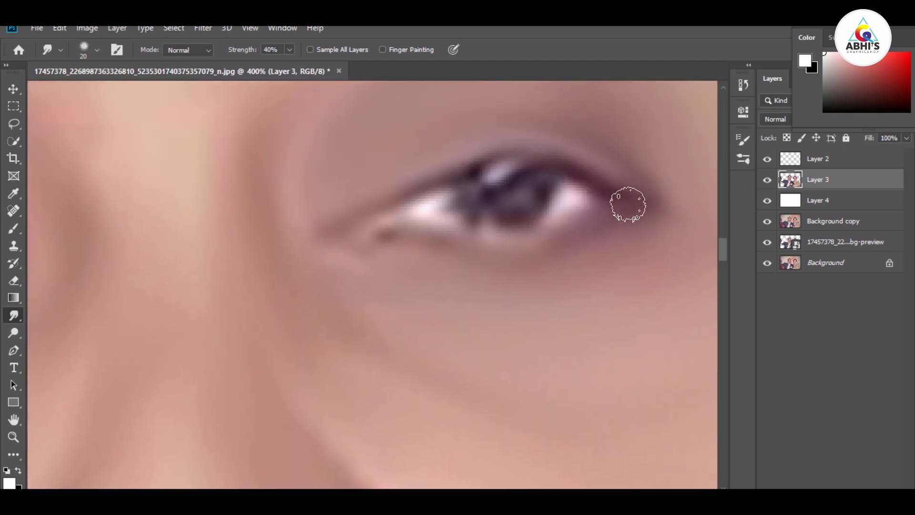
- Extend the eye white into the outer corner, blend the inner corner, and soften the iris catchlight
mouse_move(628, 204)
mouse_down()
mouse_move(578, 198)
mouse_move(562, 213)
mouse_up()
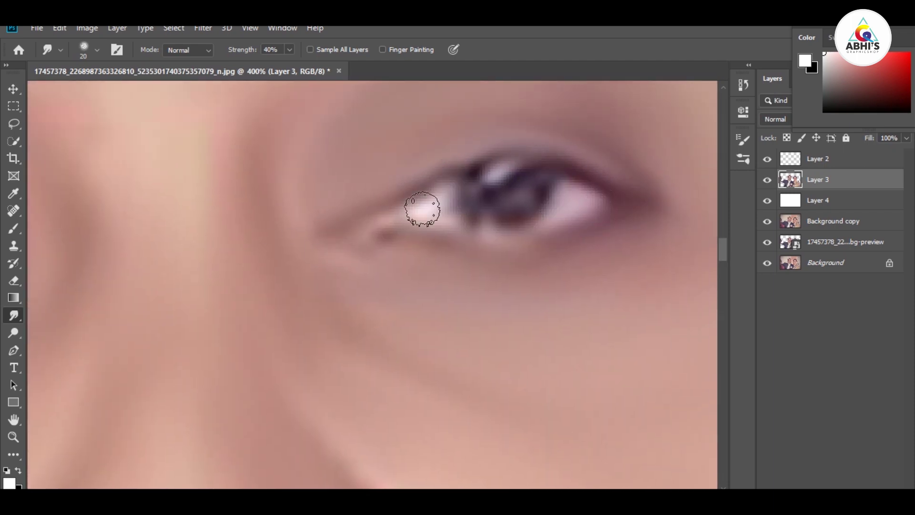
drag(422, 209, 492, 239)
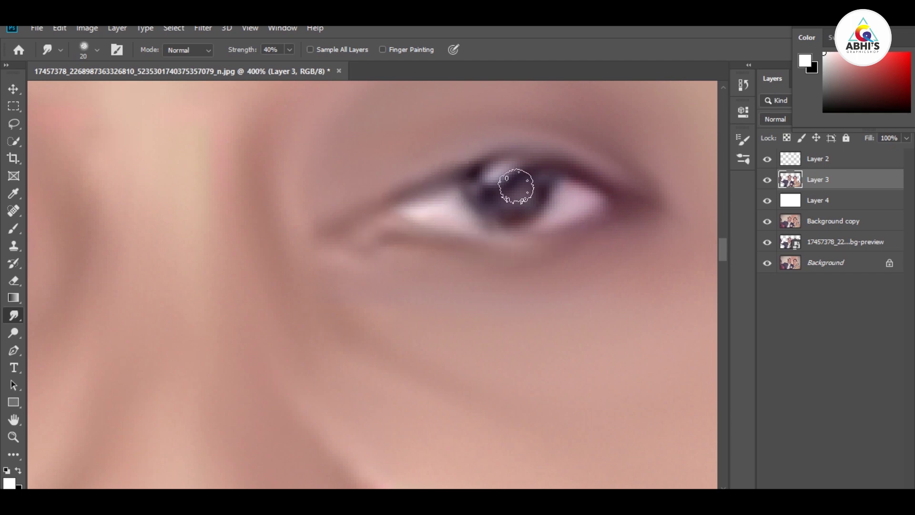
mouse_move(516, 185)
mouse_down()
mouse_move(514, 213)
mouse_move(544, 173)
mouse_up()
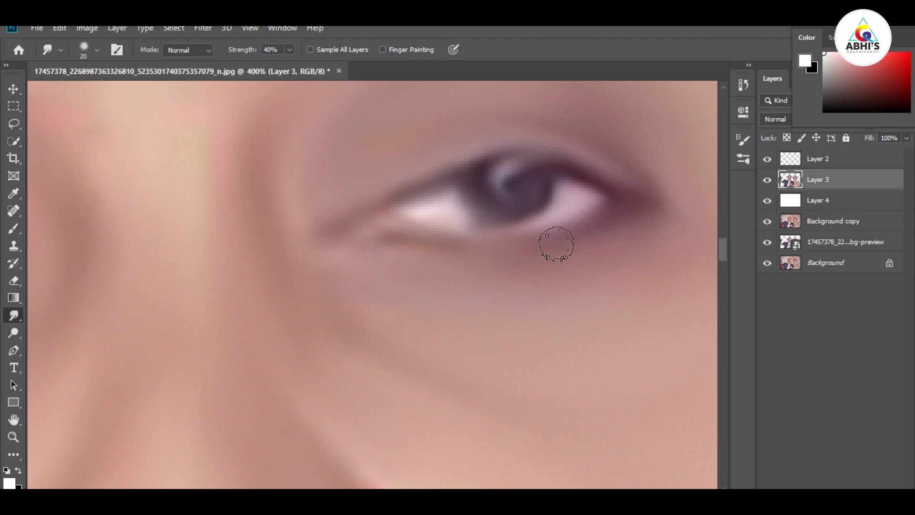
key(ctrl+minus)
key(ctrl+minus)
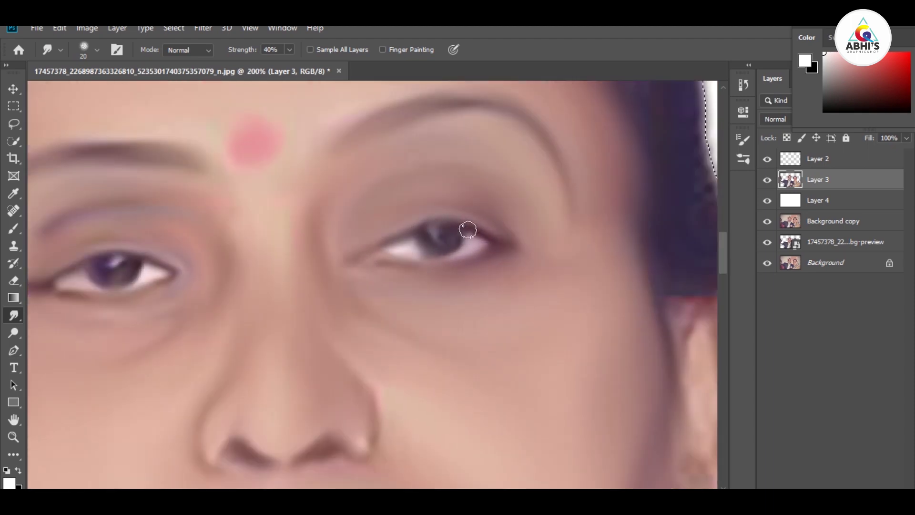
click(508, 246)
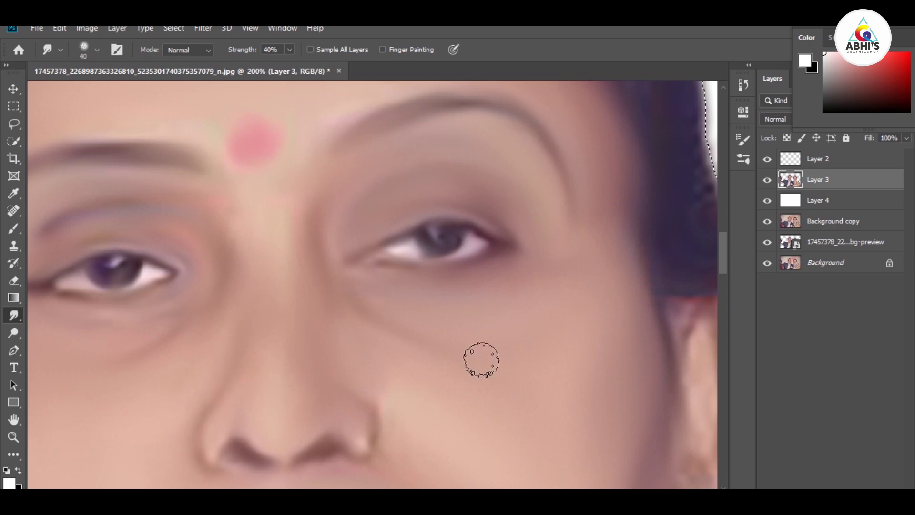
drag(379, 325, 548, 232)
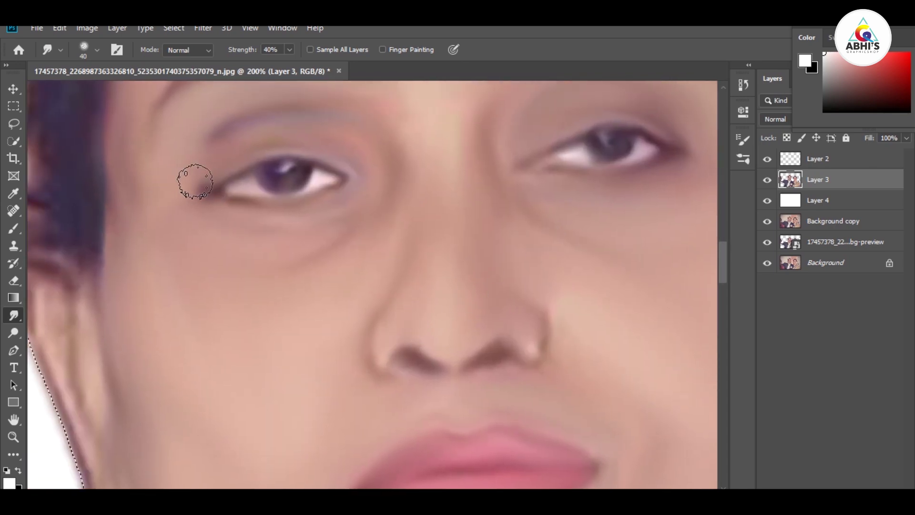
scroll(325, 136, up, 3)
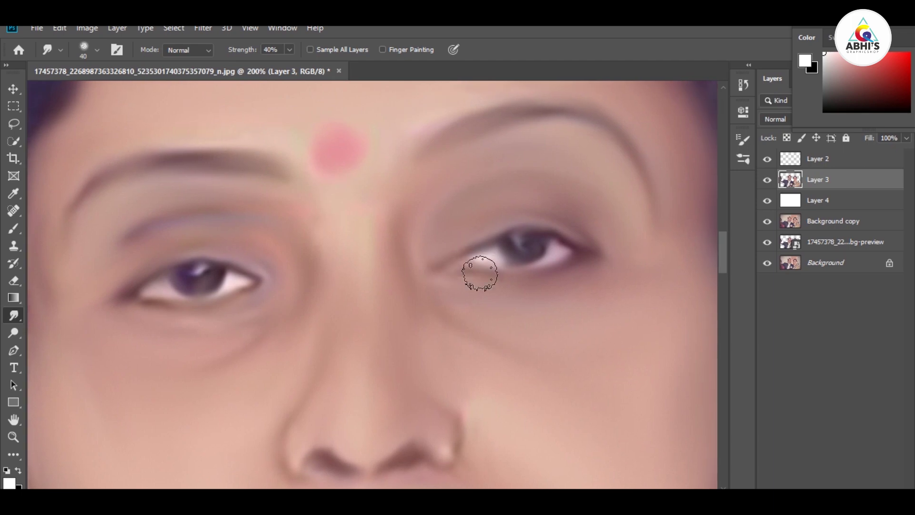
key(ctrl+minus)
key(ctrl+minus)
key(ctrl+plus)
key(ctrl+plus)
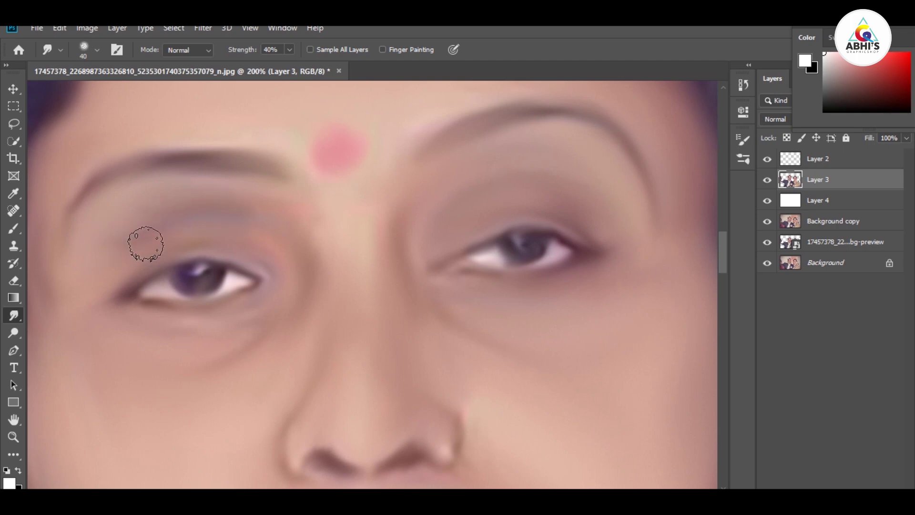
- Sample the skin pink near the eyebrow and paint it over the eyelids with a 35 px brush
key(i)
click(127, 194)
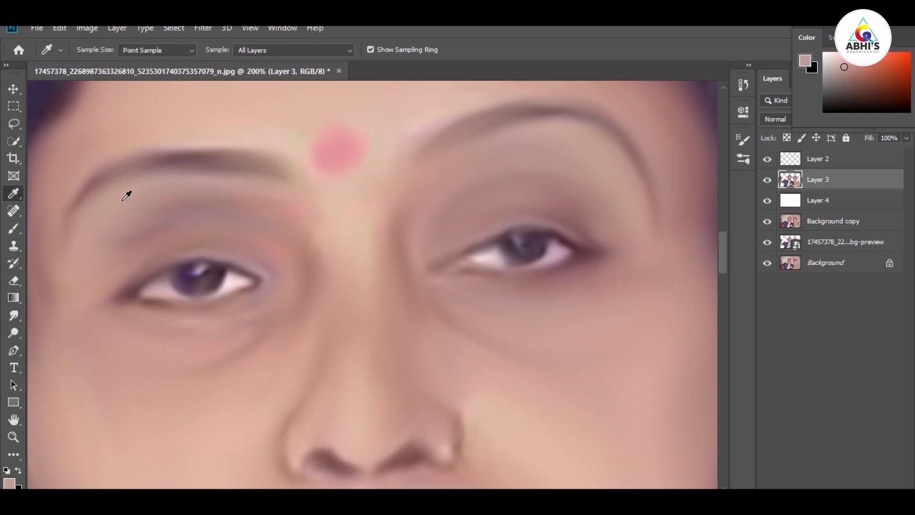
key(b)
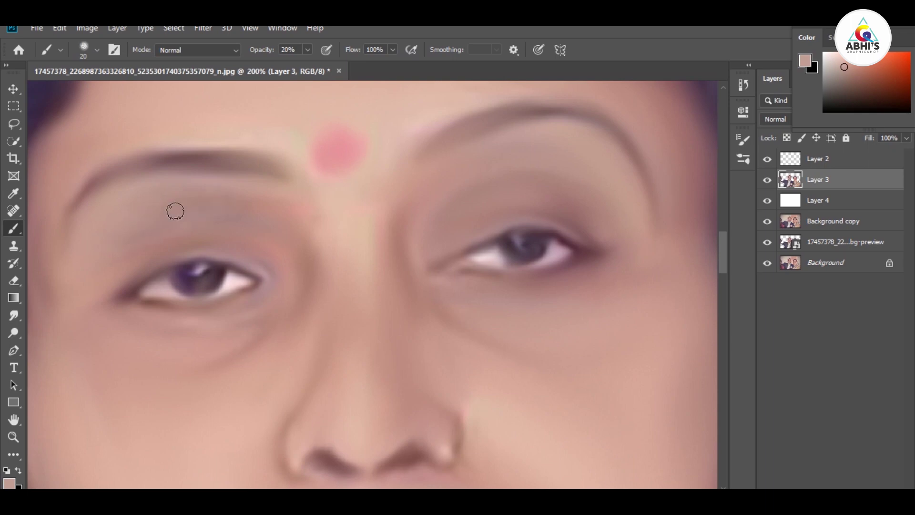
text(36)
key(bracketright)
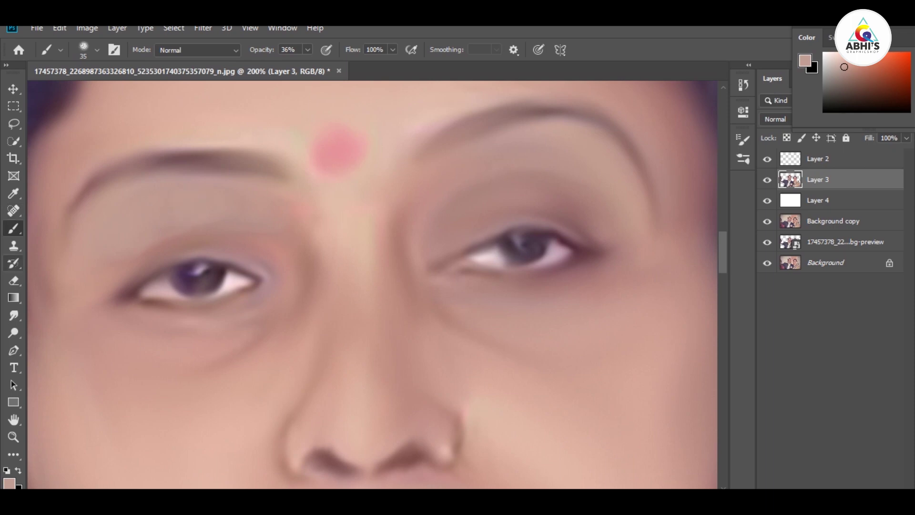
click(14, 315)
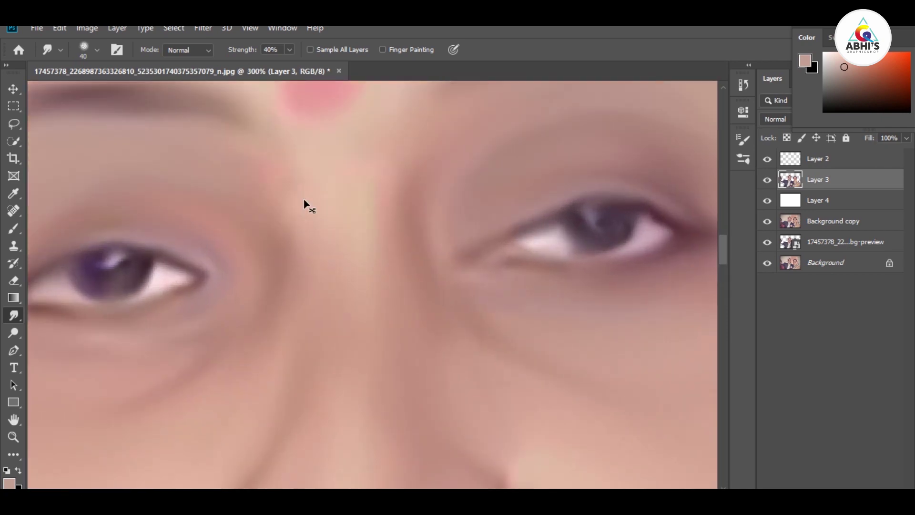
- Resample a fresh skin tone from the face and smudge the eyelid paint smooth
mouse_move(306, 204)
mouse_down()
mouse_move(390, 189)
mouse_move(469, 202)
mouse_up()
key(b)
alt+click(298, 229)
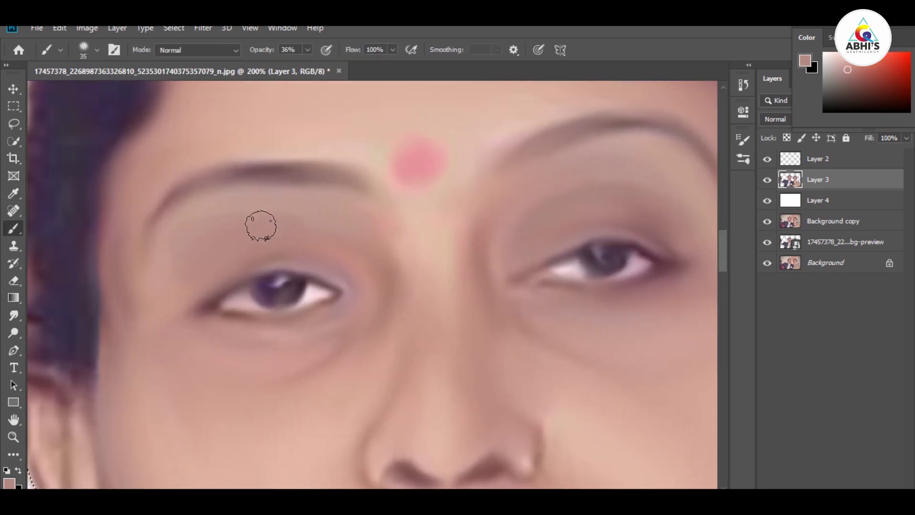
click(13, 315)
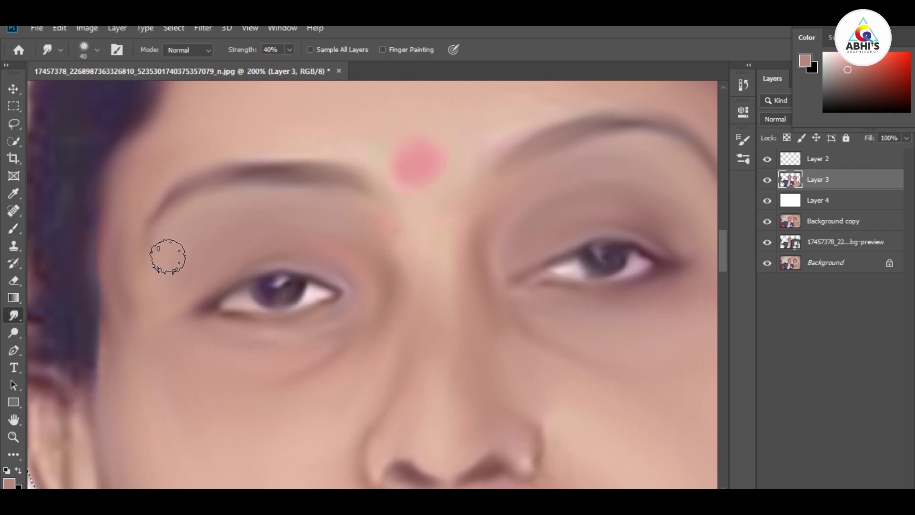
drag(500, 203, 462, 138)
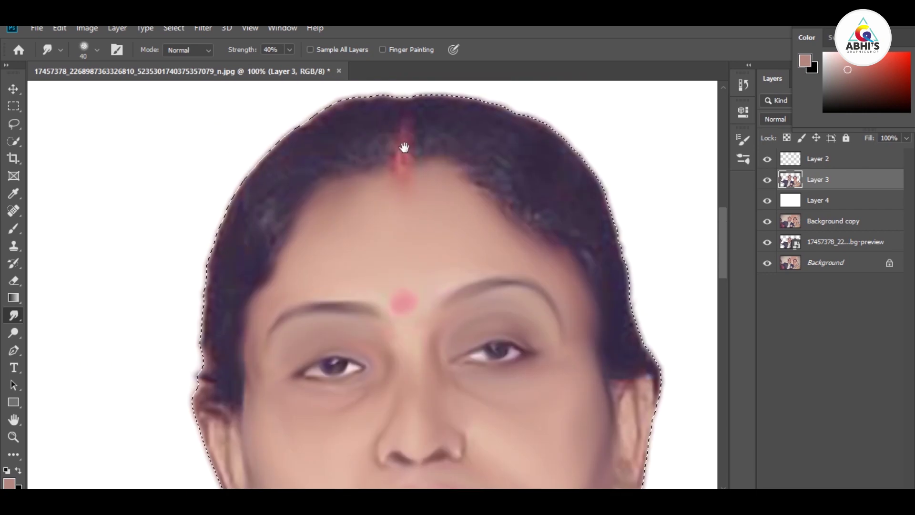
- Try painting the bindi bright red, then undo it
key(i)
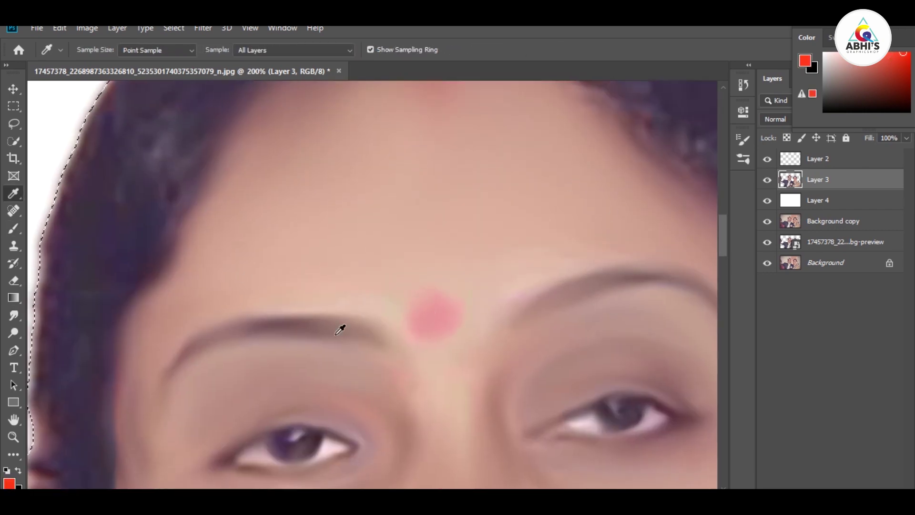
key(v)
key(b)
drag(431, 316, 443, 316)
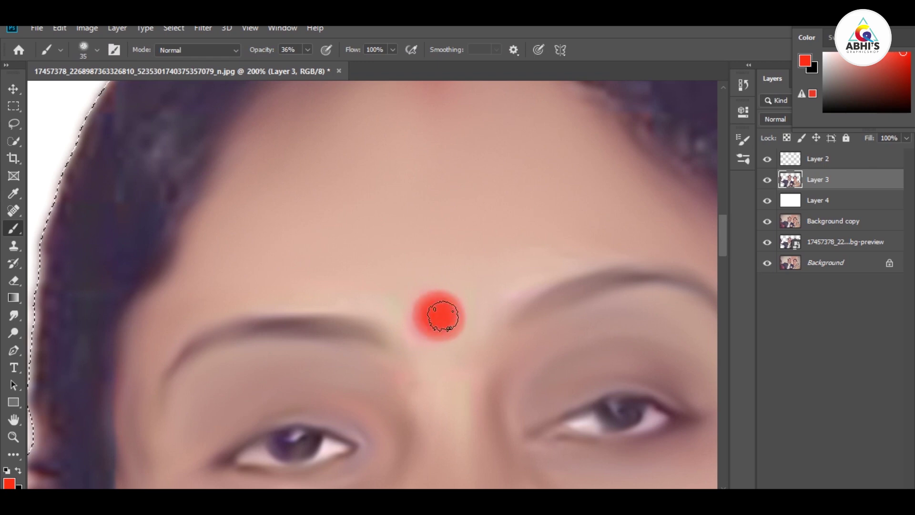
key(ctrl+minus)
key(ctrl+minus)
key(ctrl+minus)
key(ctrl+z)
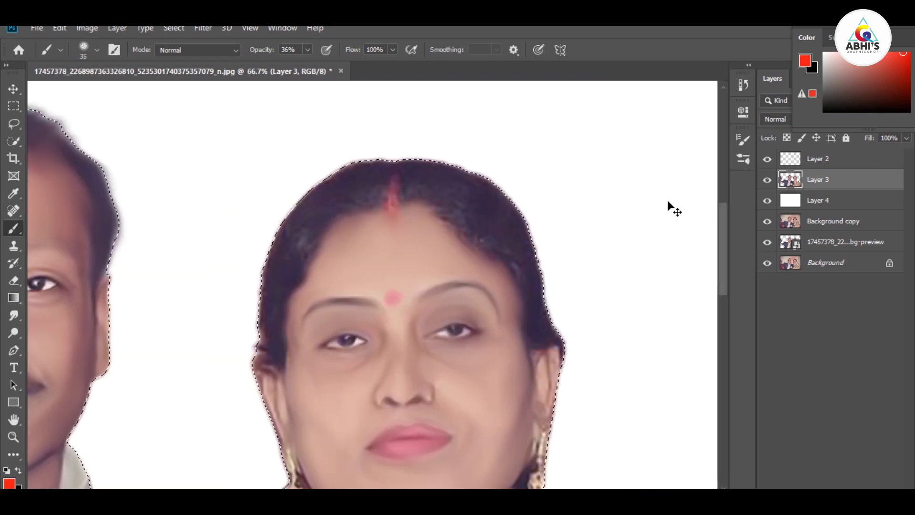
- Sample the lip pink, boost its saturation in the Color Picker, and paint the bindi with it
key(i)
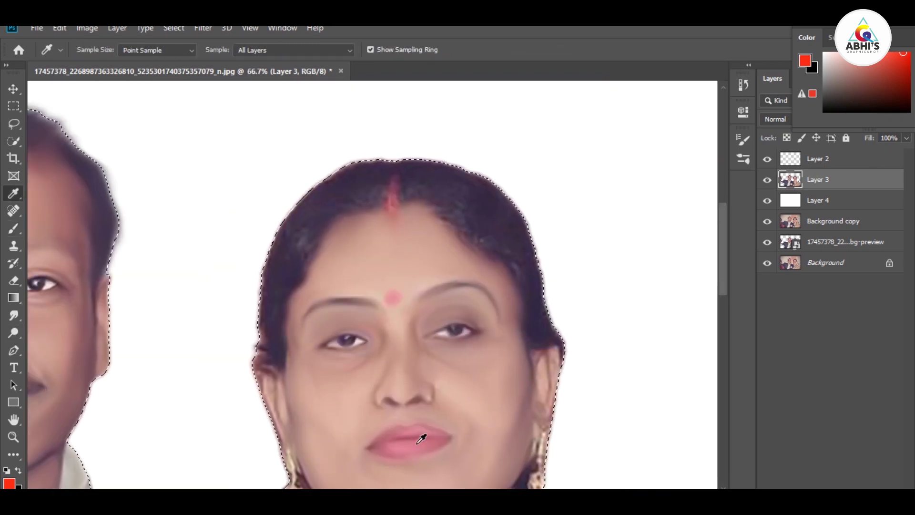
click(422, 439)
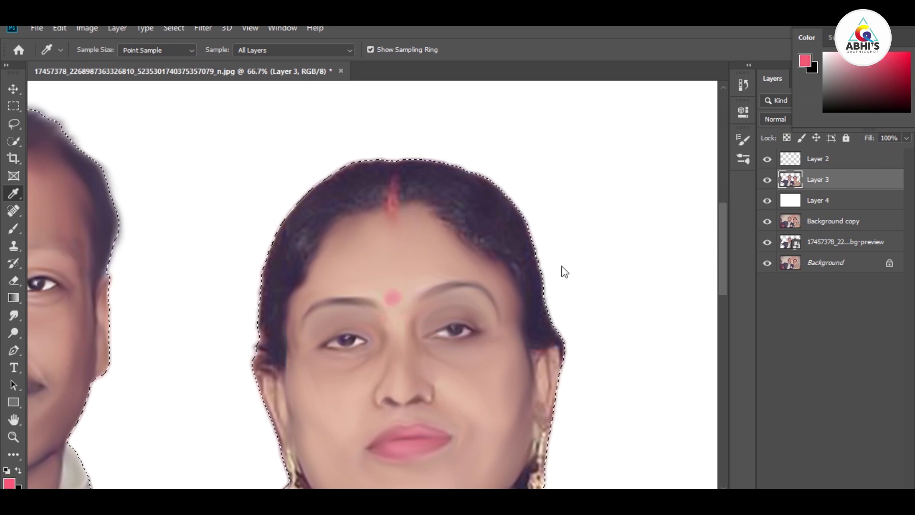
click(9, 484)
click(410, 119)
click(585, 105)
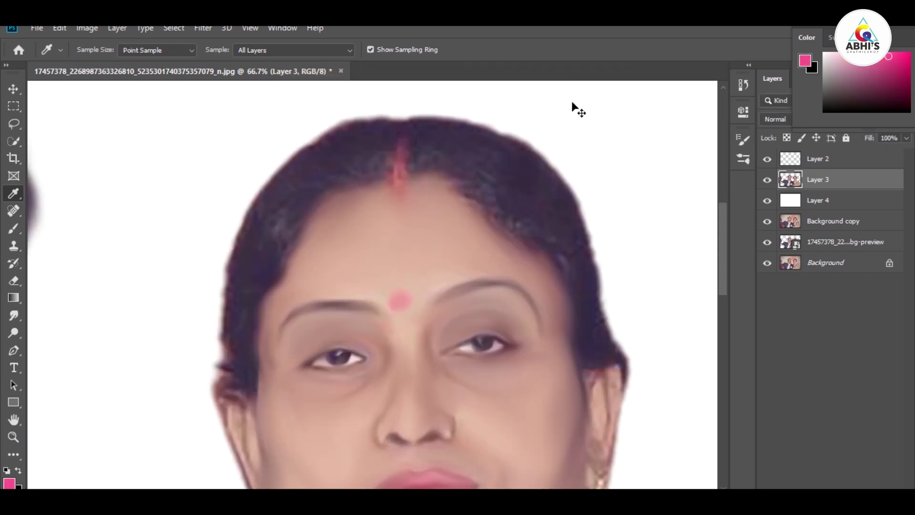
key(b)
key(ctrl+plus)
key(ctrl+plus)
click(435, 313)
click(442, 319)
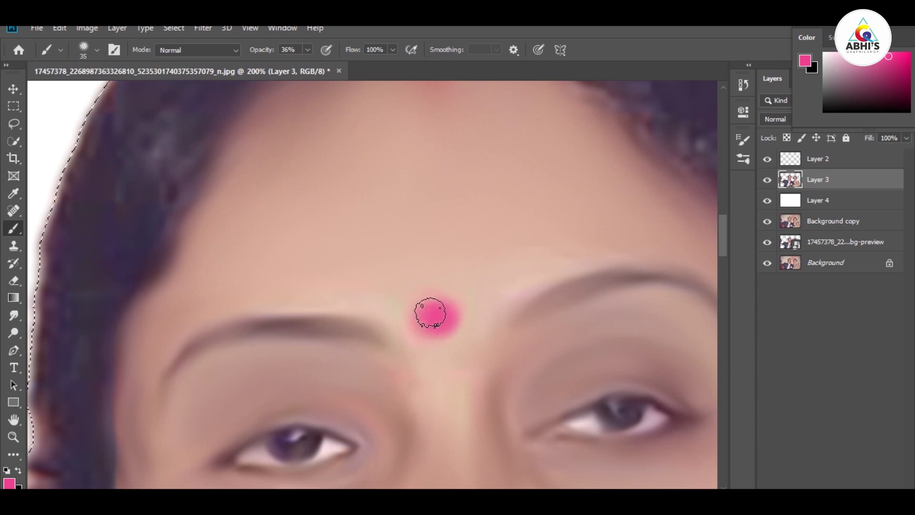
key(ctrl+minus)
key(ctrl+minus)
key(ctrl+plus)
scroll(295, 236, up, 3)
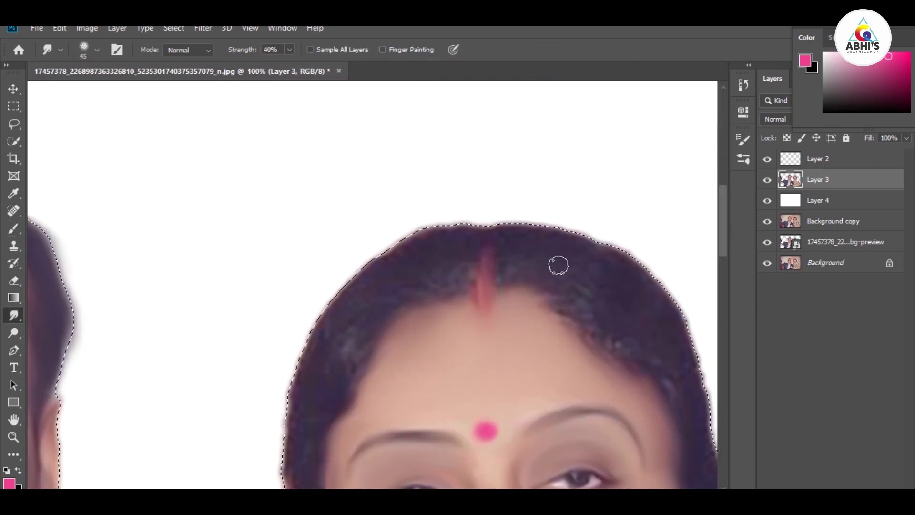
- Set the smudge brush to 70 px and smear the hair into streaks along the parting and hairlines
key(bracketright)
key(bracketright)
key(bracketright)
mouse_move(513, 273)
mouse_down()
mouse_move(624, 310)
mouse_move(695, 402)
mouse_move(517, 260)
mouse_up()
mouse_move(455, 283)
mouse_down()
mouse_move(294, 431)
mouse_move(234, 314)
mouse_move(311, 153)
mouse_up()
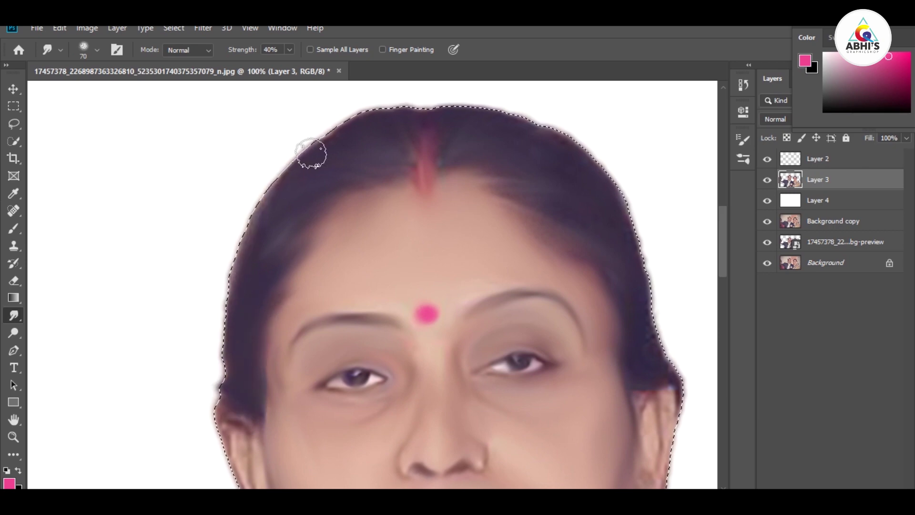
drag(630, 382, 529, 127)
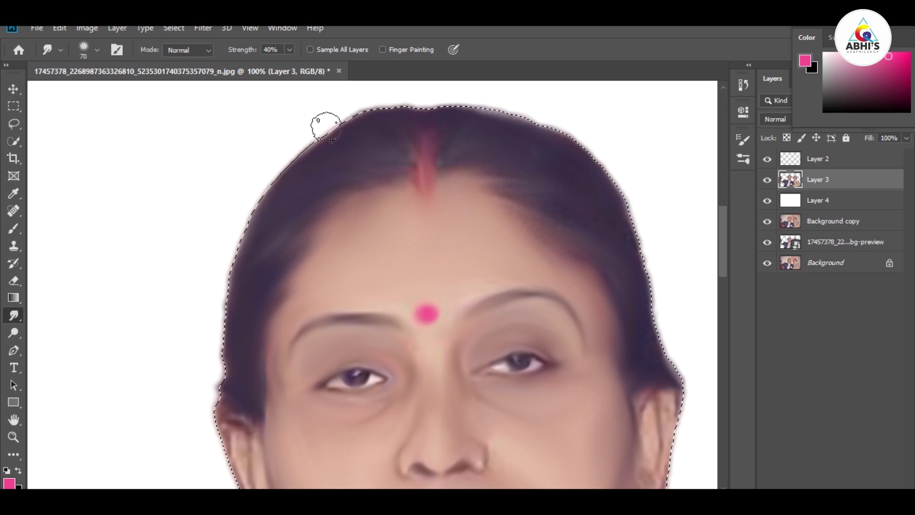
- Reload the subject selection and soften the right, top and left hairline edges into the background
key(ctrl+d)
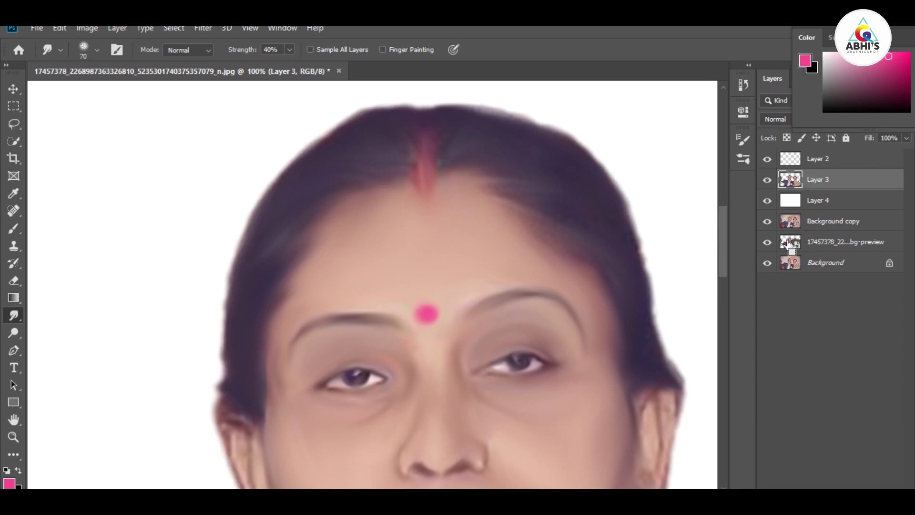
ctrl+click(788, 243)
drag(501, 126, 641, 233)
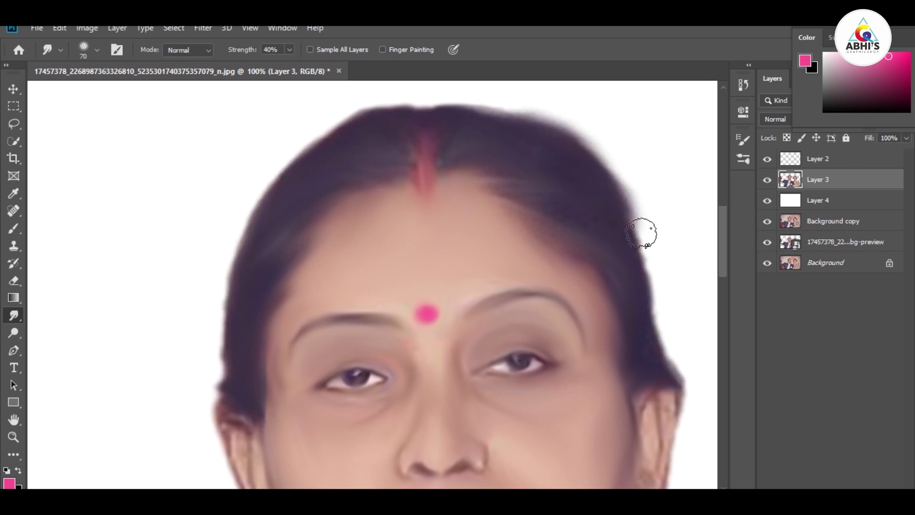
drag(641, 290, 669, 332)
mouse_move(505, 132)
mouse_down()
mouse_move(527, 112)
mouse_move(315, 148)
mouse_move(254, 196)
mouse_move(234, 317)
mouse_up()
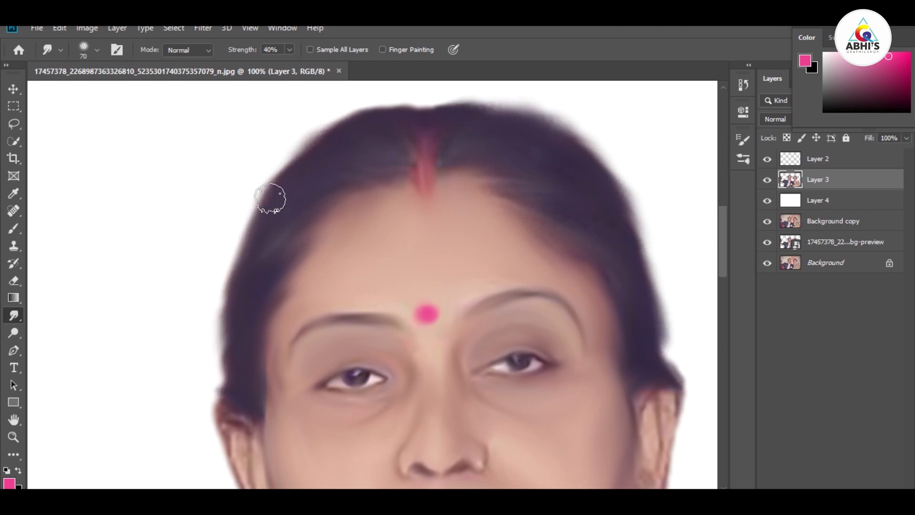
mouse_move(270, 197)
mouse_down()
mouse_move(378, 131)
mouse_move(321, 139)
mouse_move(231, 242)
mouse_up()
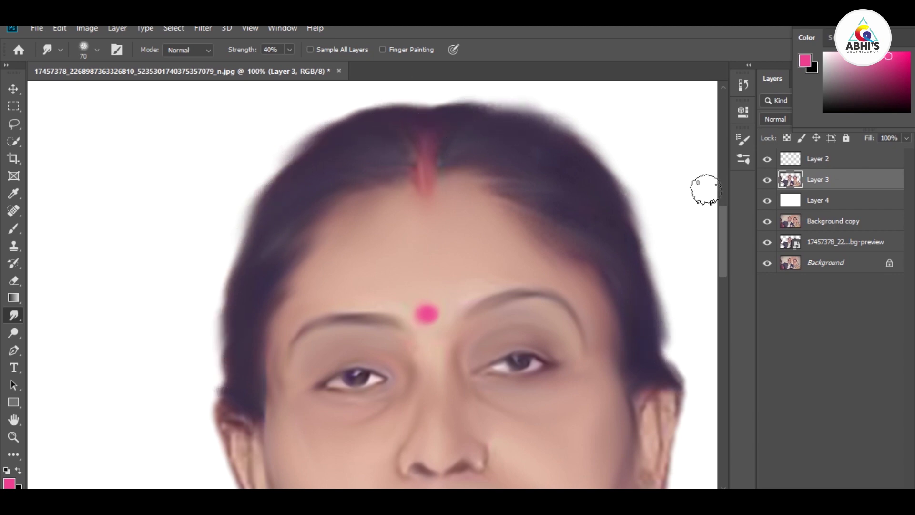
ctrl+click(795, 253)
scroll(301, 237, down, 6)
- Clear the selection and smudge the right earring and neck edge, softening its dark streaks
scroll(301, 237, down, 2)
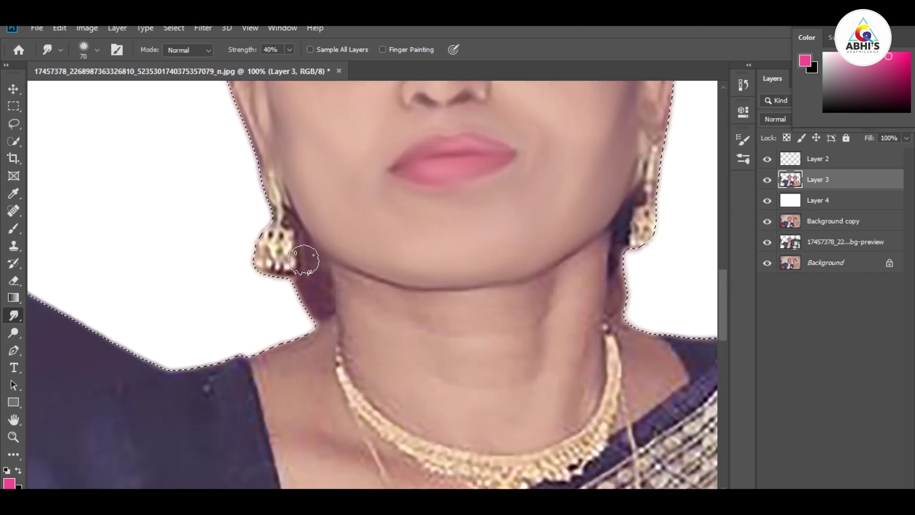
key(ctrl+d)
mouse_move(623, 204)
mouse_down()
mouse_move(627, 296)
mouse_move(658, 164)
mouse_move(648, 136)
mouse_up()
scroll(419, 194, up, 2)
drag(419, 194, 351, 409)
key(ctrl+shift+d)
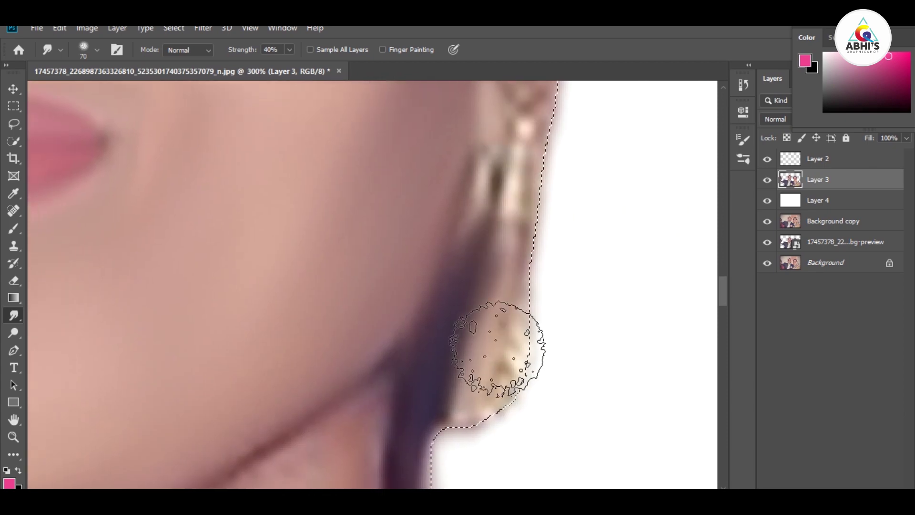
scroll(488, 355, up, 2)
key(bracketleft)
key(bracketleft)
key(bracketleft)
drag(506, 316, 513, 267)
- With a smaller brush, smooth the dark and reddish streaks along the ear's edge
key(bracketleft)
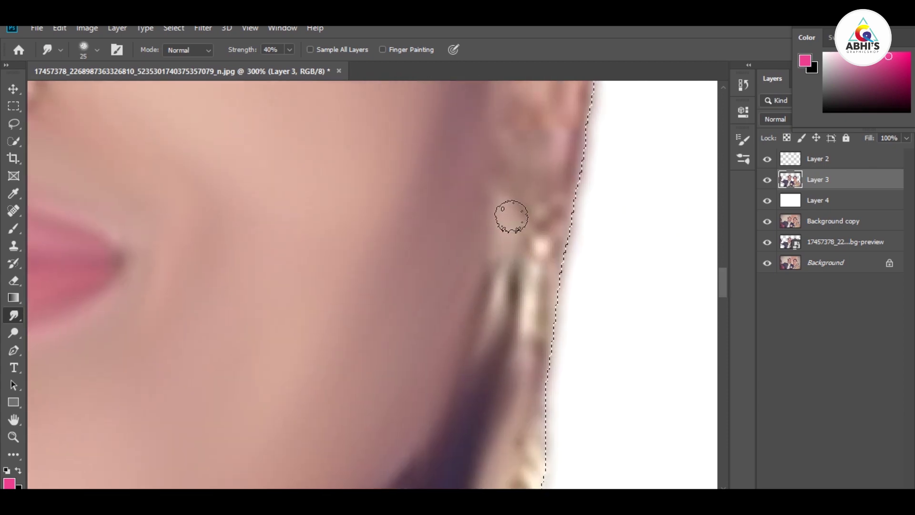
scroll(575, 237, up, 3)
scroll(547, 214, up, 2)
scroll(527, 279, down, 2)
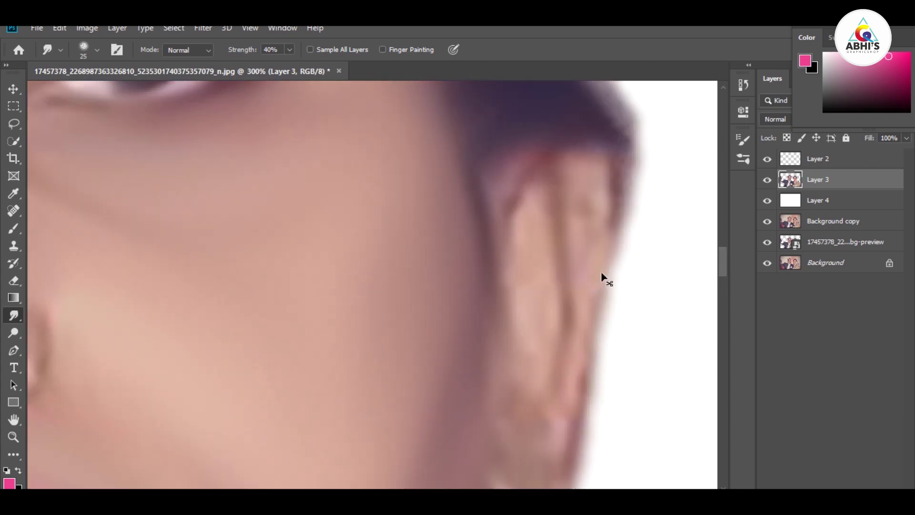
drag(500, 204, 518, 331)
key(bracketright)
key(bracketright)
key(bracketright)
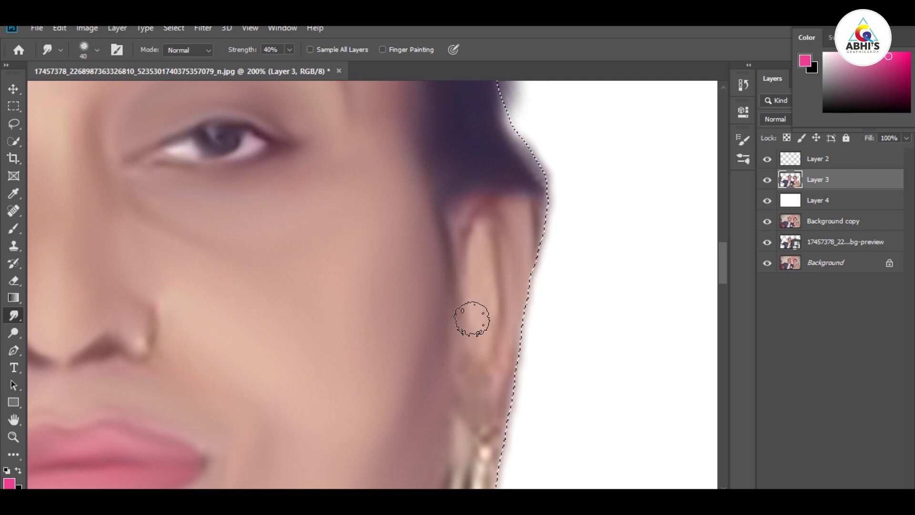
drag(514, 194, 493, 368)
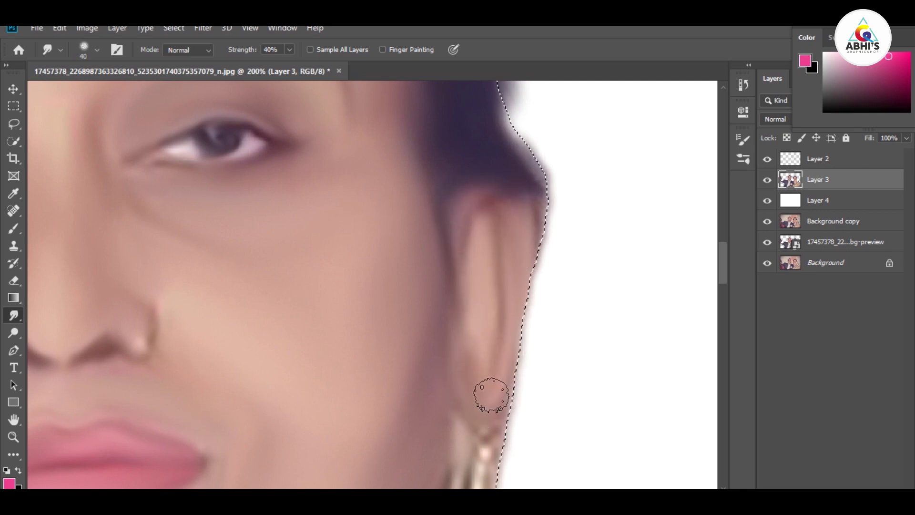
scroll(523, 262, down, 3)
drag(522, 262, 495, 433)
scroll(566, 244, down, 2)
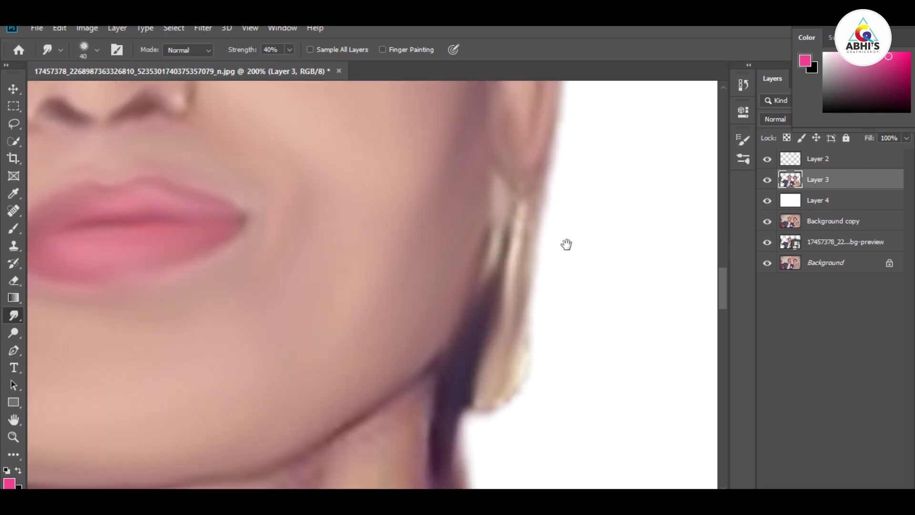
scroll(567, 244, down, 1)
- Smudge the other earring along its edge into soft strokes
scroll(541, 347, left, 5)
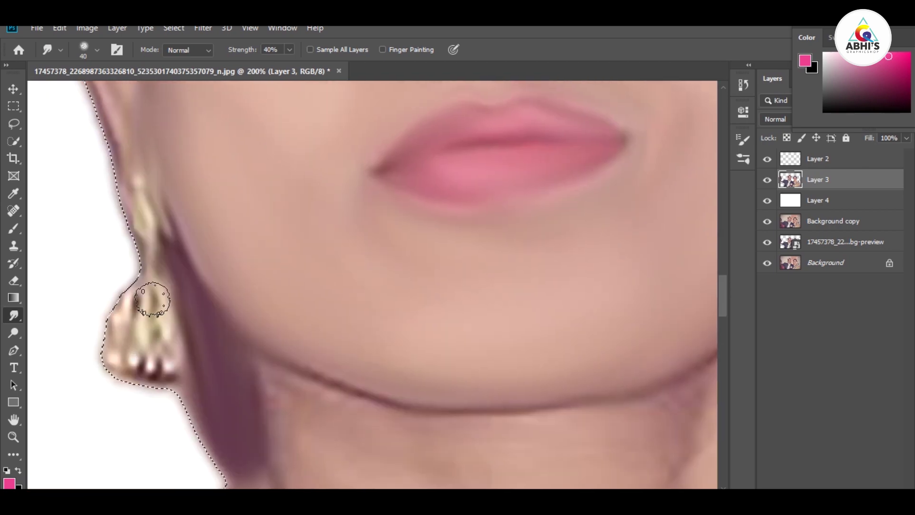
mouse_move(153, 299)
mouse_down()
mouse_move(136, 358)
mouse_move(164, 351)
mouse_move(137, 210)
mouse_up()
mouse_move(286, 172)
mouse_down()
mouse_move(472, 291)
mouse_move(544, 324)
mouse_up()
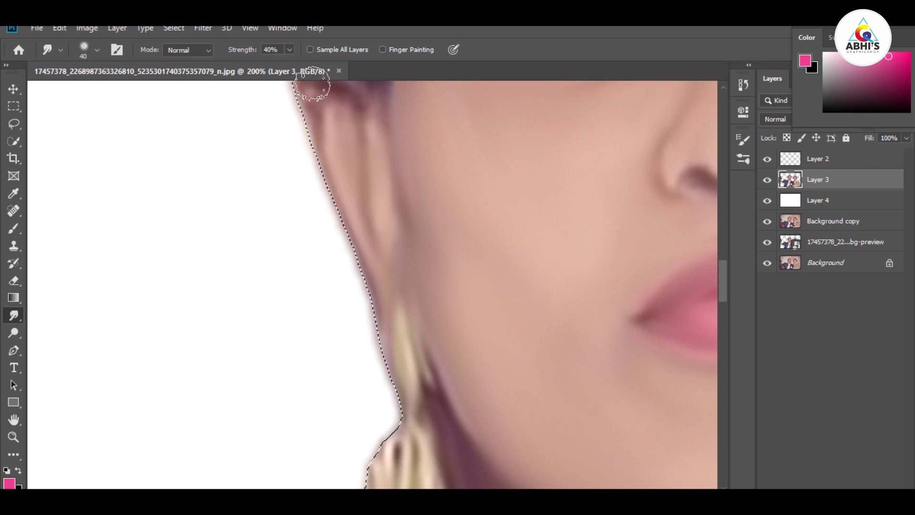
scroll(378, 276, up, 3)
scroll(505, 354, down, 6)
scroll(531, 319, down, 3)
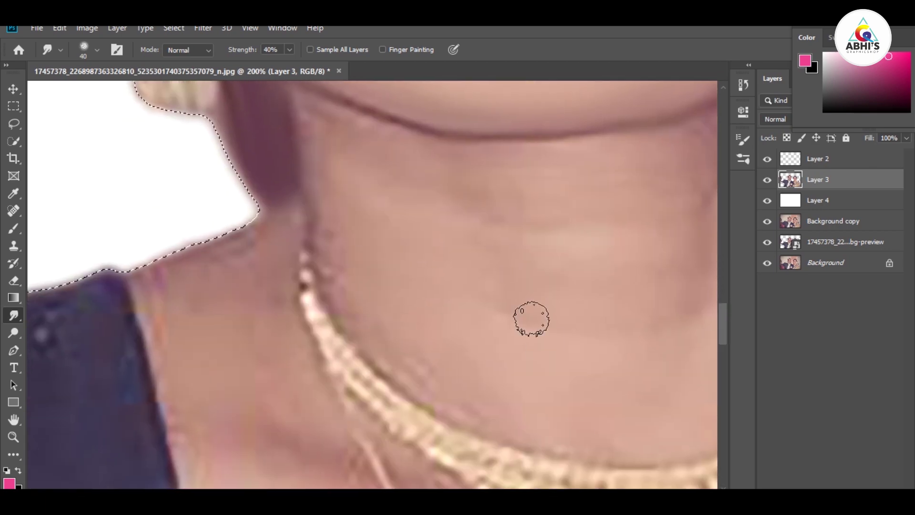
scroll(532, 318, down, 2)
key(bracketright)
key(bracketright)
key(bracketright)
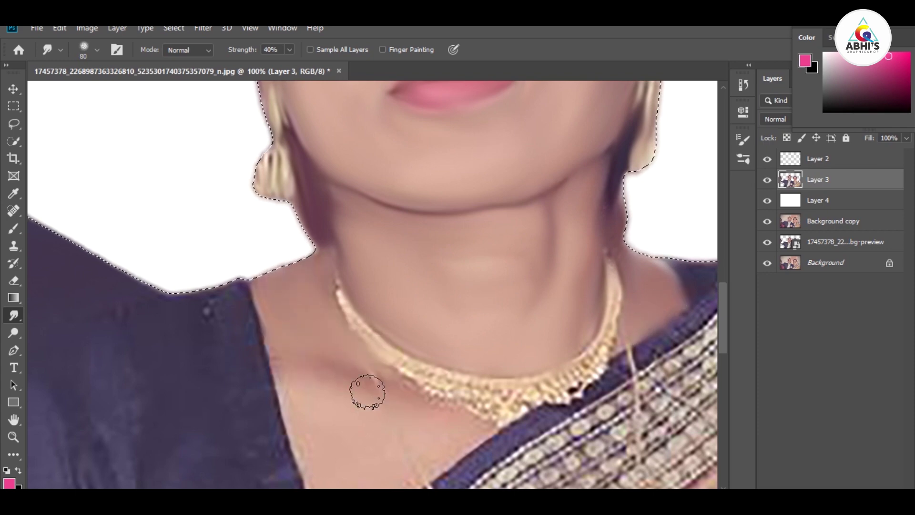
- Undo the first necklace smudge, then smear the gold beads into a smooth cream band
scroll(289, 373, down, 3)
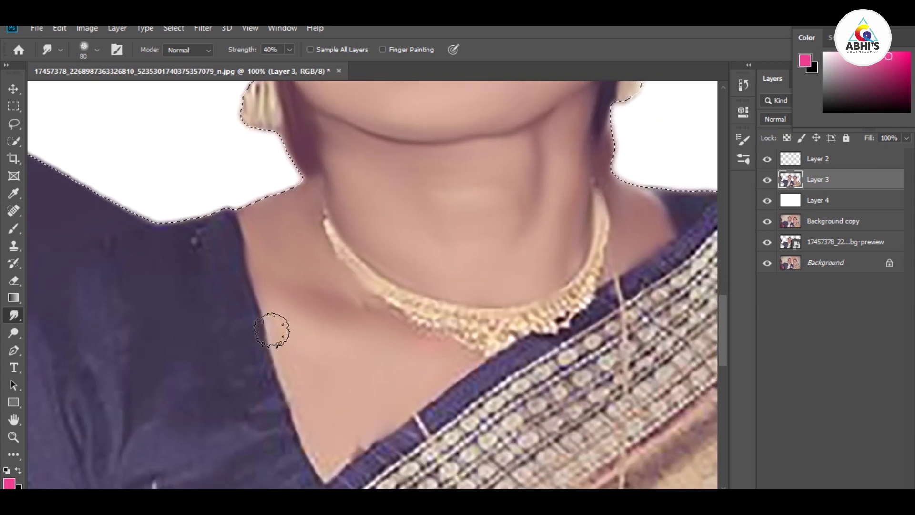
scroll(304, 416, up, 2)
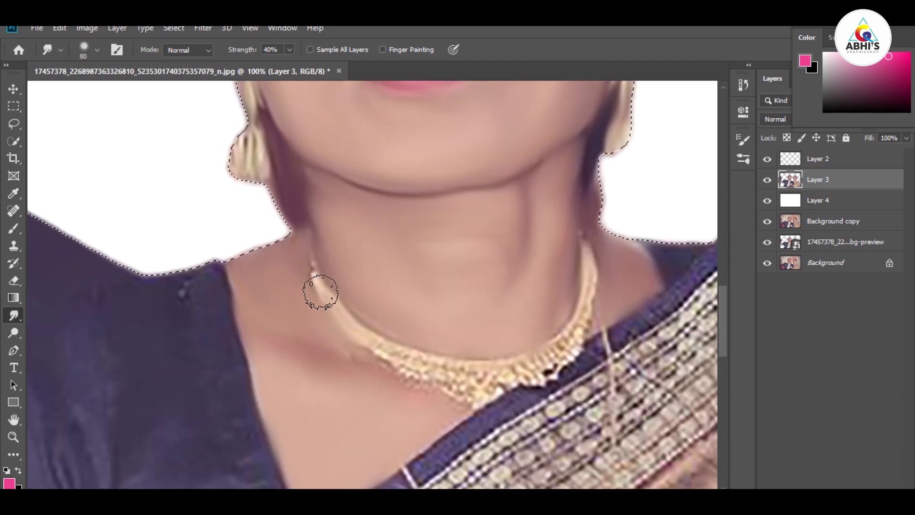
drag(315, 282, 485, 384)
key(ctrl+z)
key(bracketleft)
key(bracketleft)
key(bracketleft)
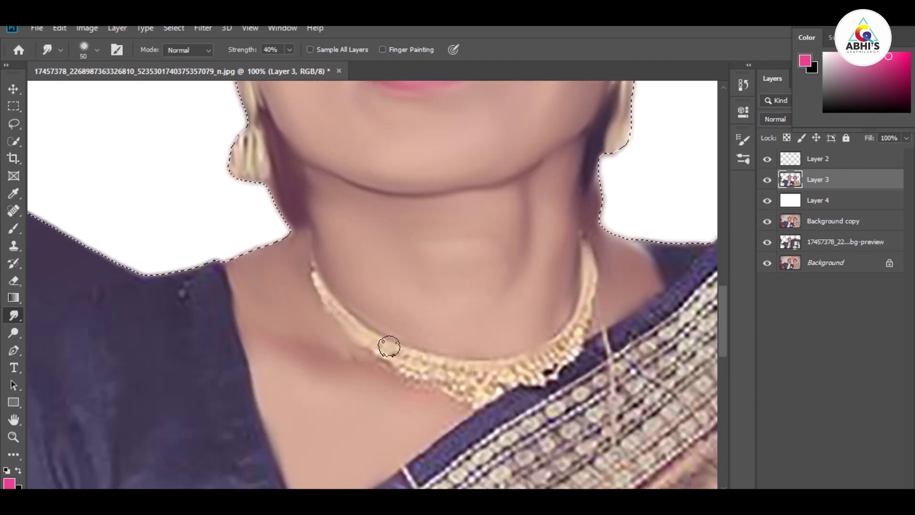
mouse_move(391, 356)
mouse_down()
mouse_move(436, 374)
mouse_move(512, 381)
mouse_move(542, 367)
mouse_move(580, 324)
mouse_move(528, 378)
mouse_up()
scroll(331, 331, down, 2)
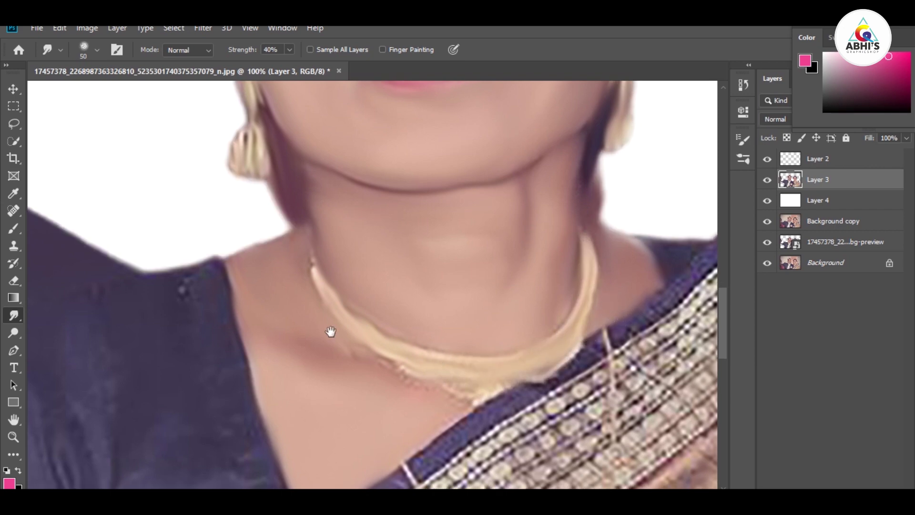
key(ctrl+minus)
scroll(372, 135, up, 2)
key(bracketright)
key(bracketright)
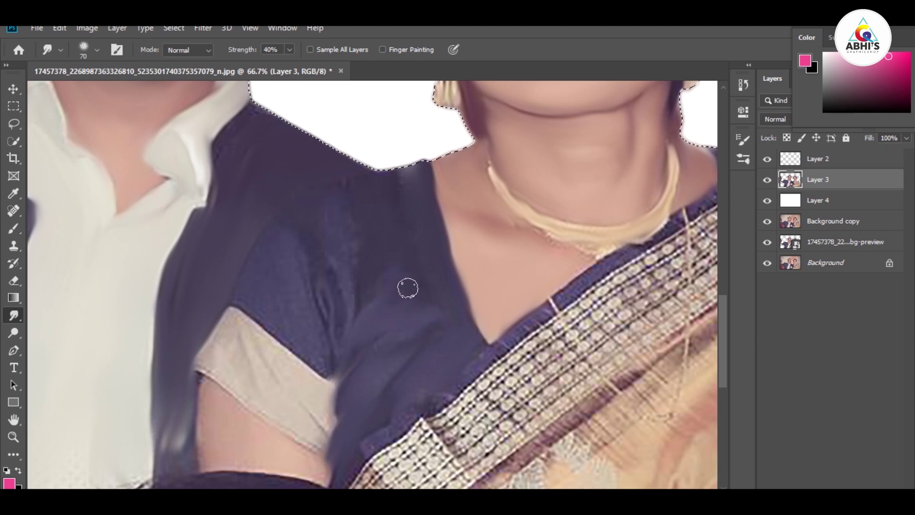
- At smudge size 100, streak the saree's dotted shoulder and lower border toward the lower left
key(bracketright)
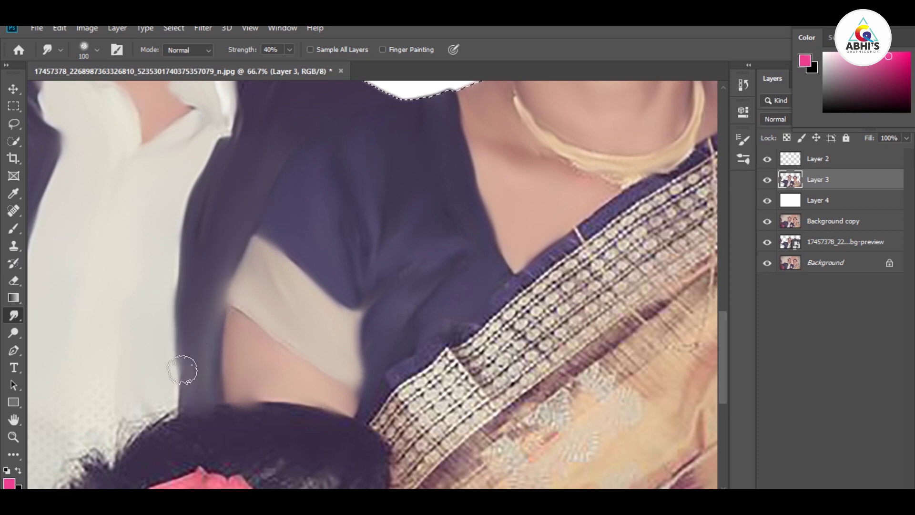
drag(548, 284, 420, 278)
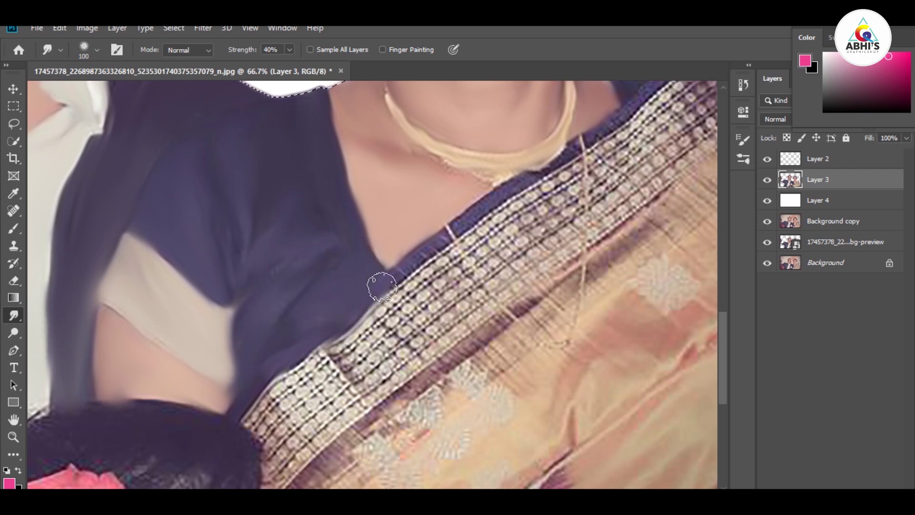
mouse_move(620, 119)
mouse_down()
mouse_move(432, 271)
mouse_move(387, 329)
mouse_up()
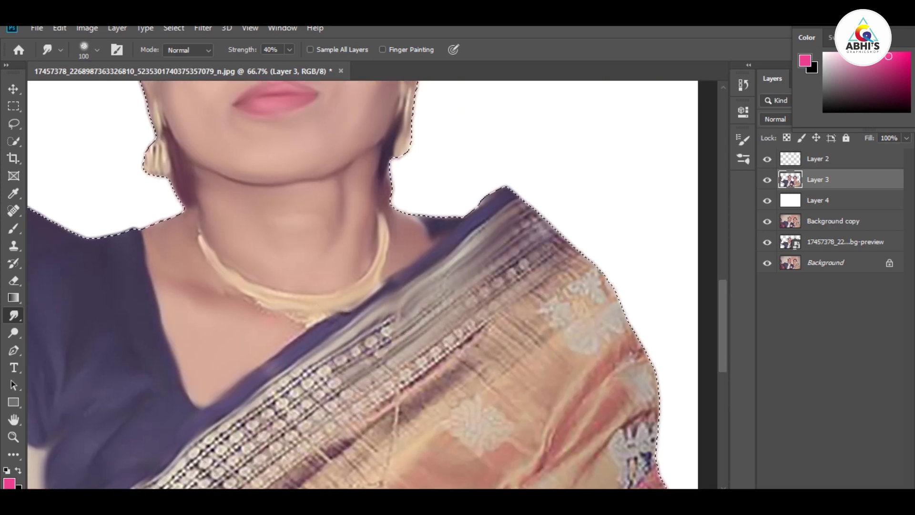
drag(519, 269, 272, 419)
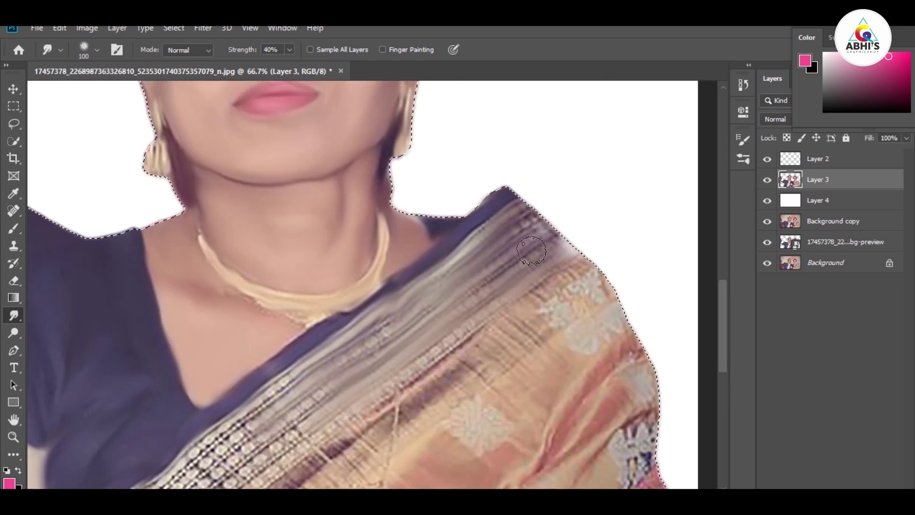
drag(531, 250, 533, 133)
mouse_move(206, 475)
mouse_down()
mouse_move(190, 419)
mouse_move(229, 419)
mouse_move(286, 395)
mouse_move(268, 368)
mouse_up()
mouse_move(480, 255)
mouse_down()
mouse_move(190, 400)
mouse_move(164, 431)
mouse_move(380, 307)
mouse_move(286, 372)
mouse_move(380, 266)
mouse_move(308, 321)
mouse_up()
- Sample the saree border's purple and paint it over the border below the necklace
scroll(171, 410, down, 1)
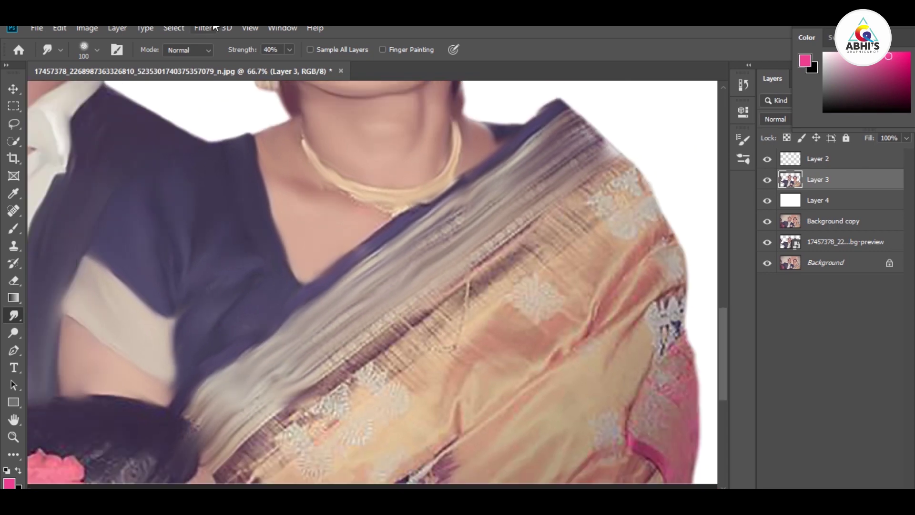
scroll(439, 173, up, 2)
key(bracketleft)
key(bracketleft)
key(bracketleft)
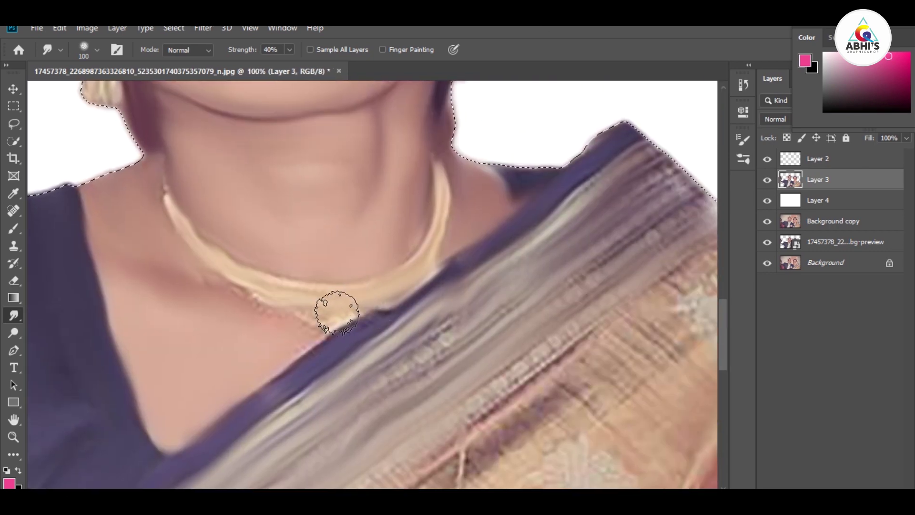
drag(382, 309, 479, 251)
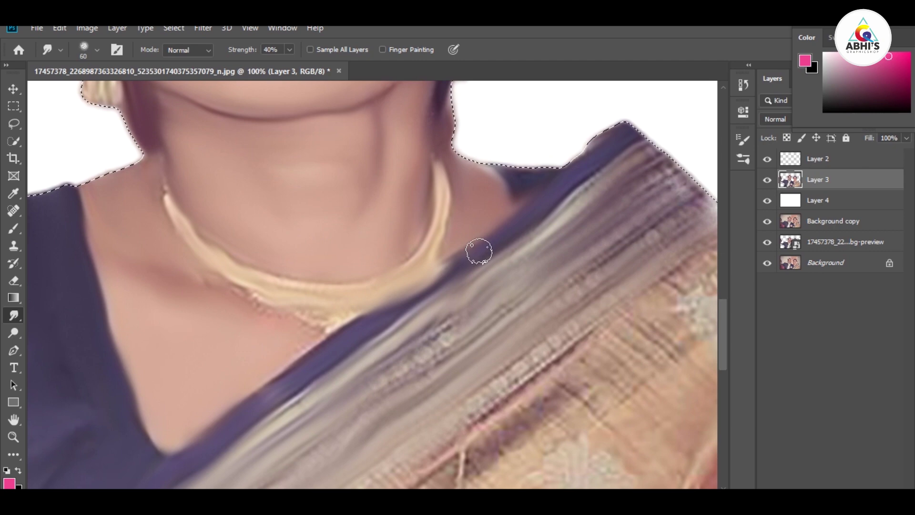
key(i)
click(374, 317)
key(b)
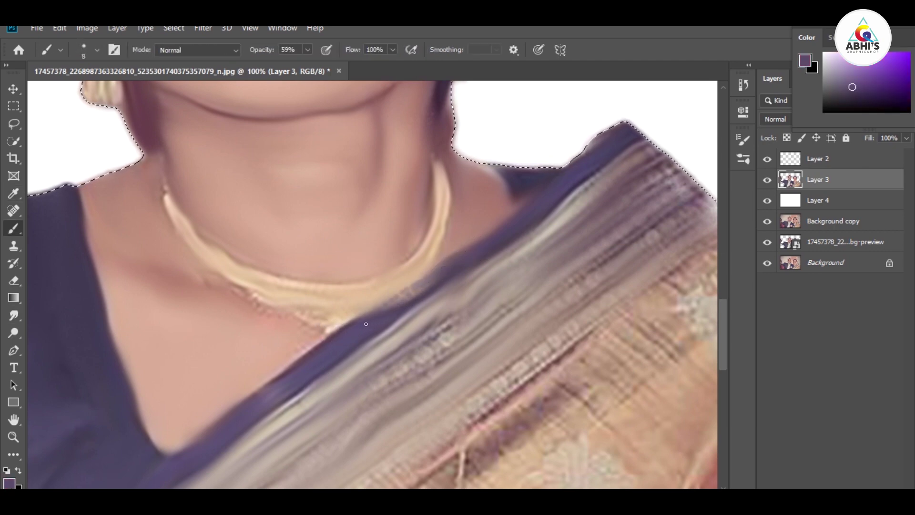
key(p)
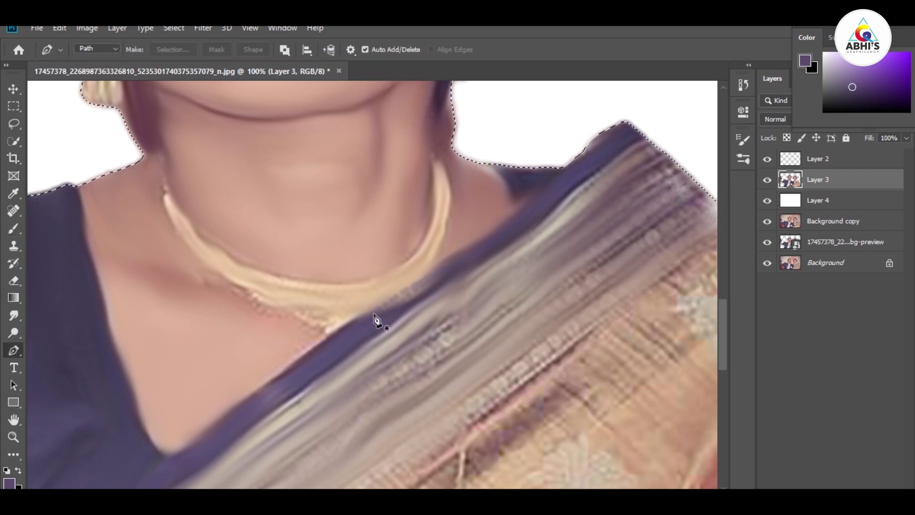
key(b)
key(bracketleft)
key(bracketleft)
key(bracketleft)
drag(402, 299, 457, 264)
- Smudge the saree fabric smooth, blurring its stripes, embroidered motifs, creases and speckled patches
scroll(490, 230, down, 3)
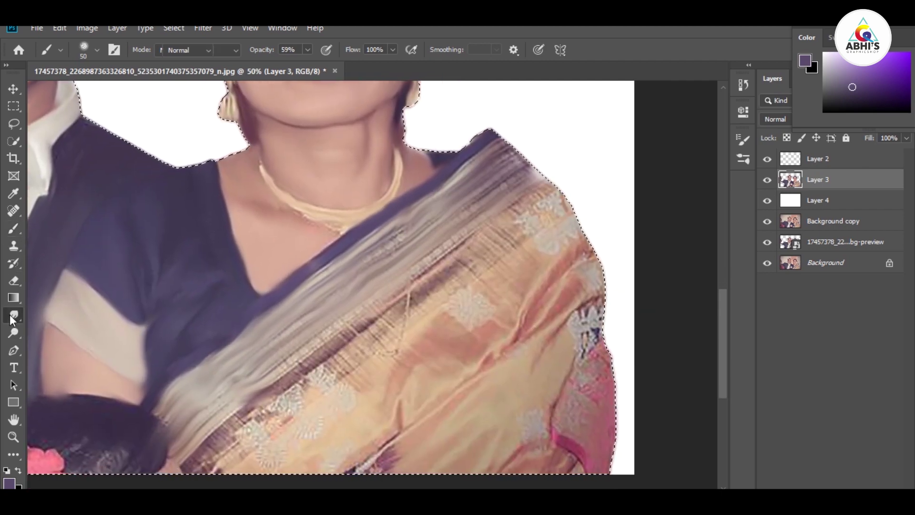
click(13, 315)
mouse_move(548, 229)
mouse_down()
mouse_move(491, 235)
mouse_move(520, 186)
mouse_up()
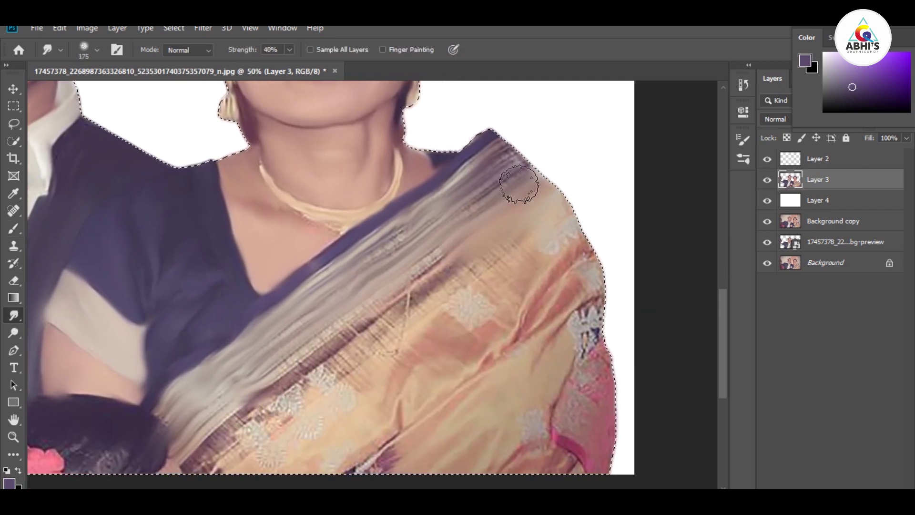
key(bracketright)
key(bracketright)
key(bracketright)
mouse_move(548, 242)
mouse_down()
mouse_move(607, 231)
mouse_move(539, 291)
mouse_move(585, 309)
mouse_up()
mouse_move(450, 319)
mouse_down()
mouse_move(506, 307)
mouse_move(353, 333)
mouse_move(374, 351)
mouse_move(362, 402)
mouse_up()
mouse_move(371, 474)
mouse_down()
mouse_move(470, 327)
mouse_move(405, 453)
mouse_move(485, 398)
mouse_up()
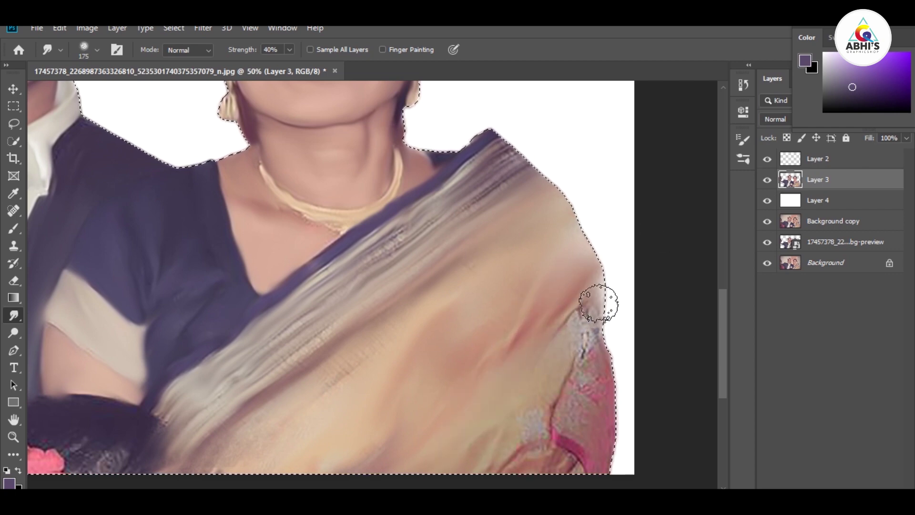
drag(599, 304, 606, 309)
drag(607, 381, 541, 451)
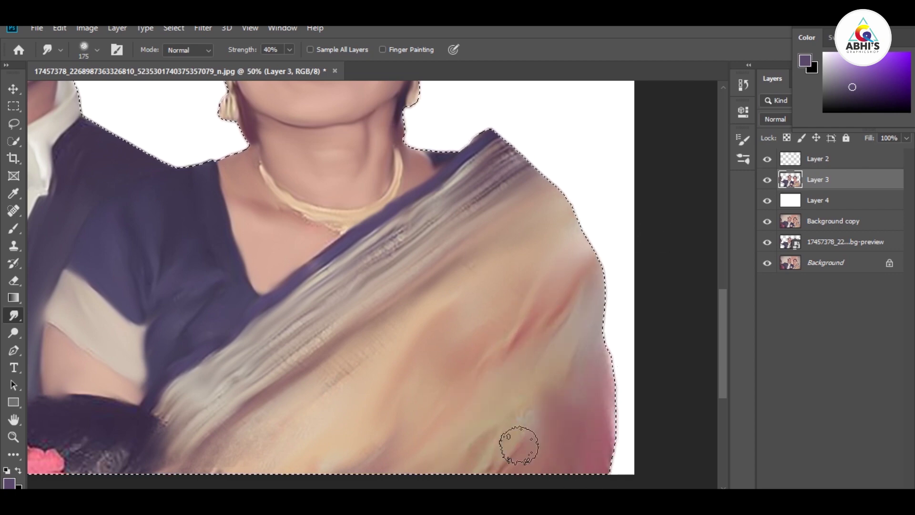
- Pick an orange-yellow paint colour and test a stroke on the saree, then undo it
key(i)
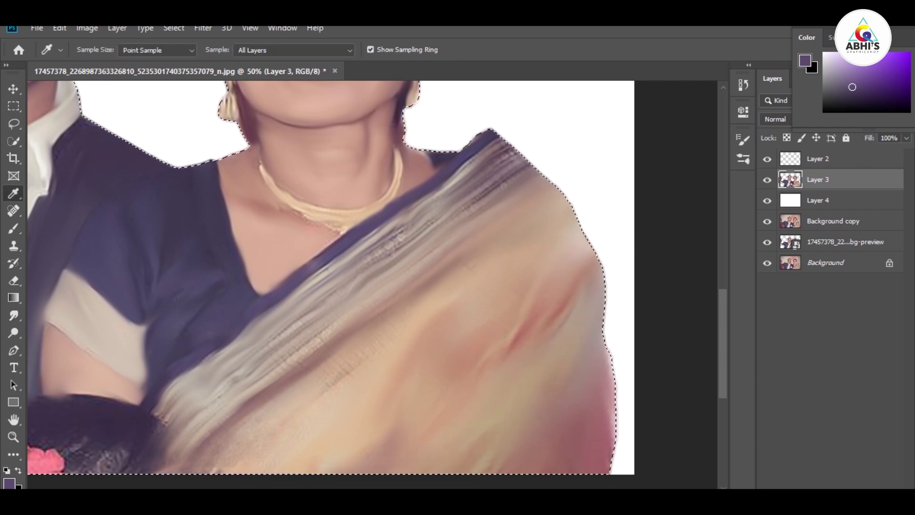
click(9, 483)
click(466, 253)
click(450, 113)
click(470, 258)
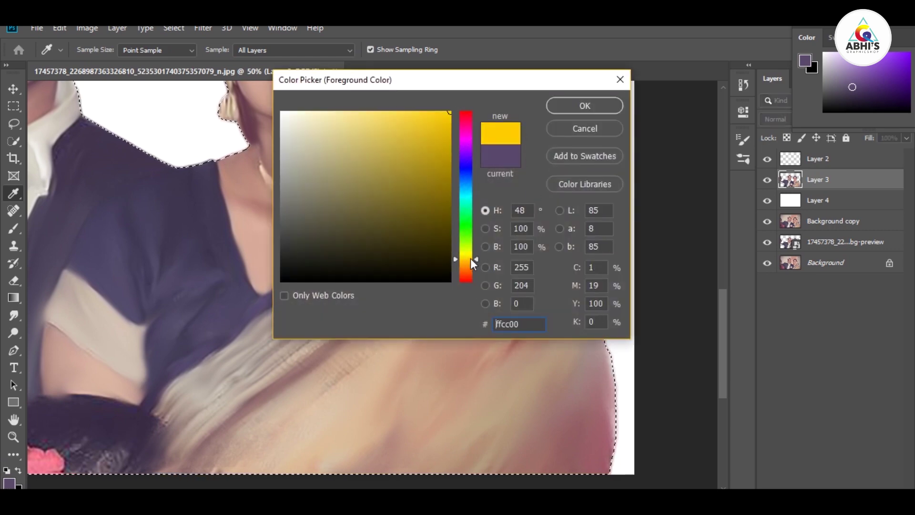
key(Return)
key(b)
drag(347, 462, 367, 384)
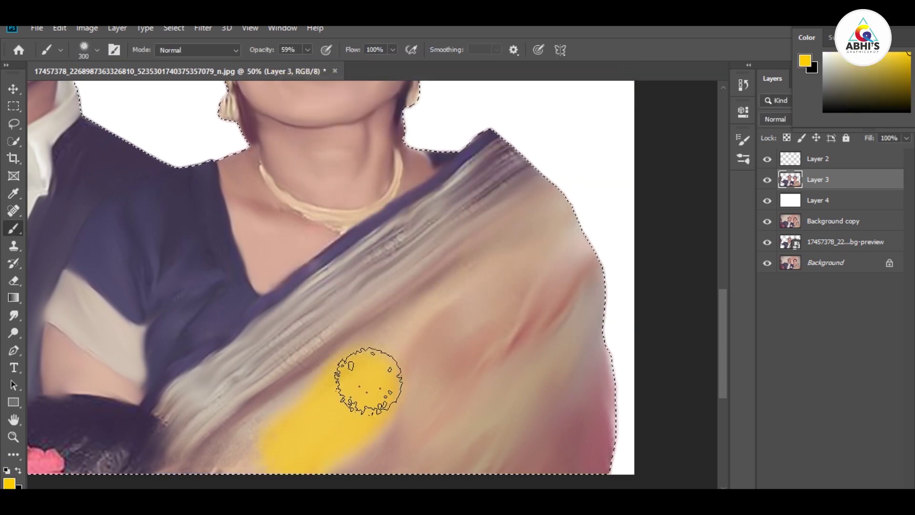
key(ctrl+z)
- On a new Layer 5, paint broad yellow over the saree and smudge it smooth at 500 px
key(ctrl+shift+alt+n)
mouse_move(241, 406)
mouse_down()
mouse_move(286, 436)
mouse_move(425, 363)
mouse_up()
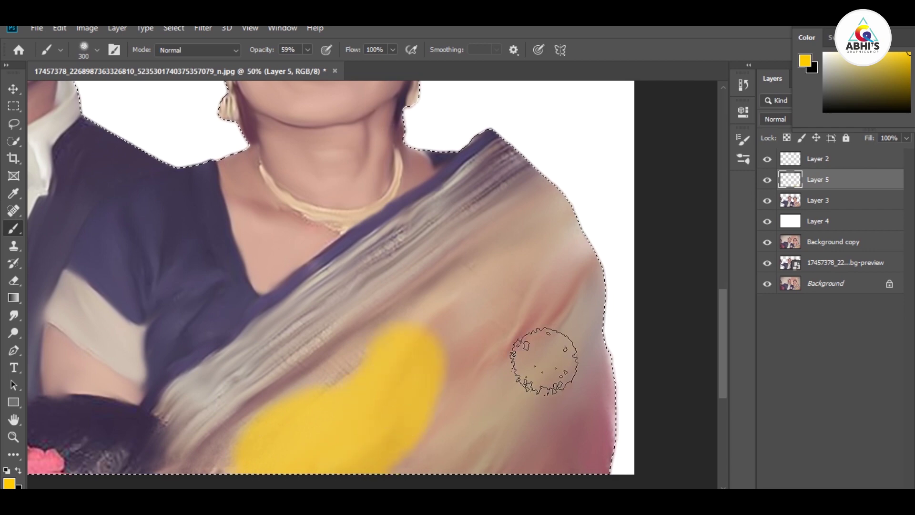
drag(544, 363, 467, 434)
mouse_move(548, 229)
mouse_down()
mouse_move(454, 292)
mouse_move(420, 334)
mouse_up()
click(12, 316)
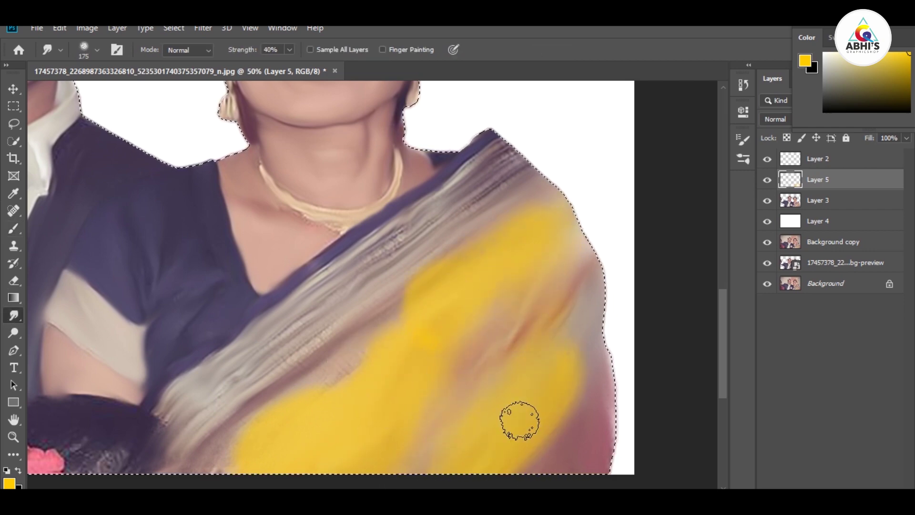
key(bracketright)
key(bracketright)
key(bracketright)
key(bracketright)
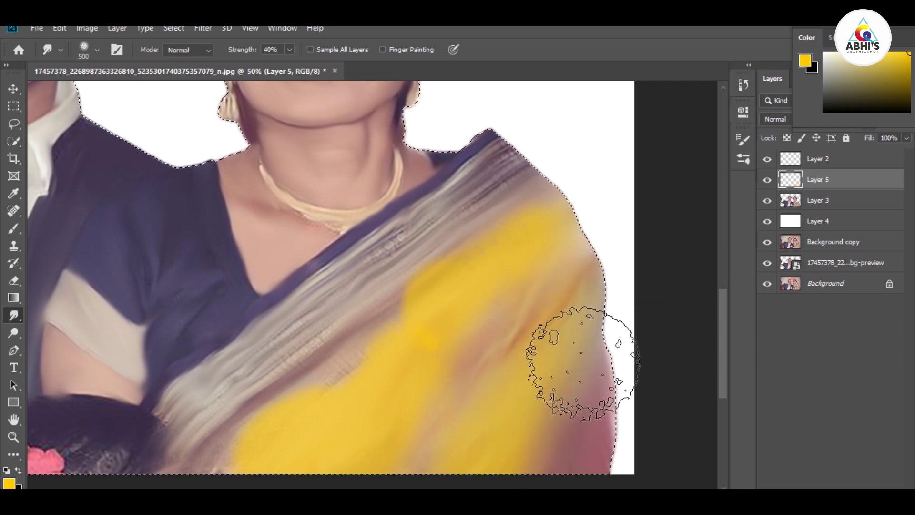
mouse_move(387, 319)
mouse_down()
mouse_move(531, 298)
mouse_move(450, 247)
mouse_move(174, 408)
mouse_move(426, 448)
mouse_up()
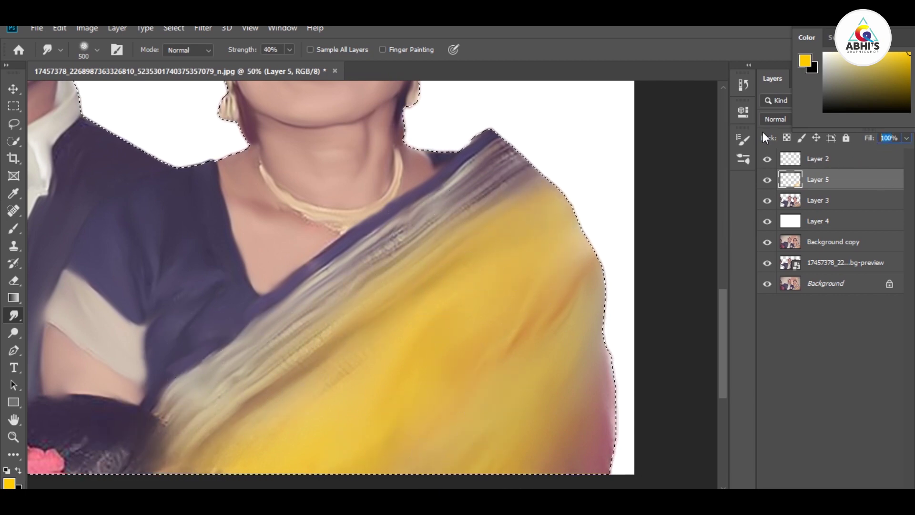
- Set Layer 5's fill to 70%, zoom out, and clear the selection
text(5)
key(Return)
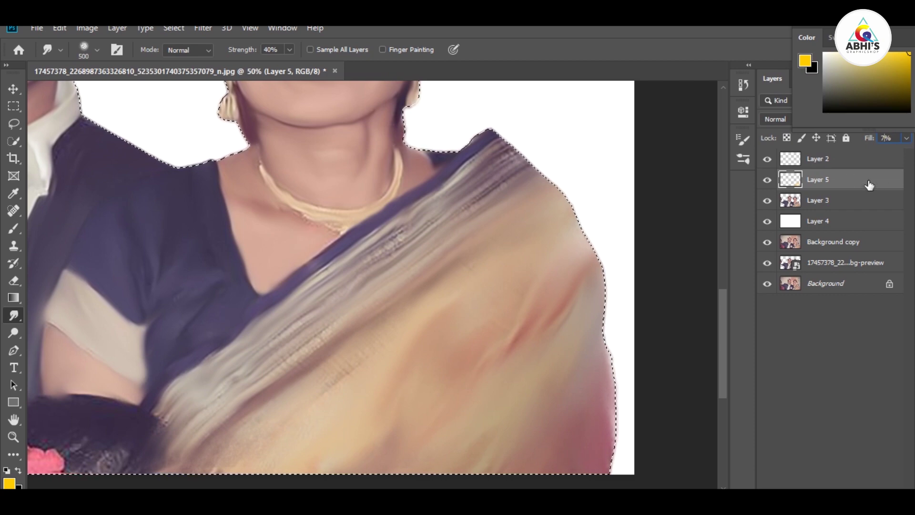
text(0)
key(Return)
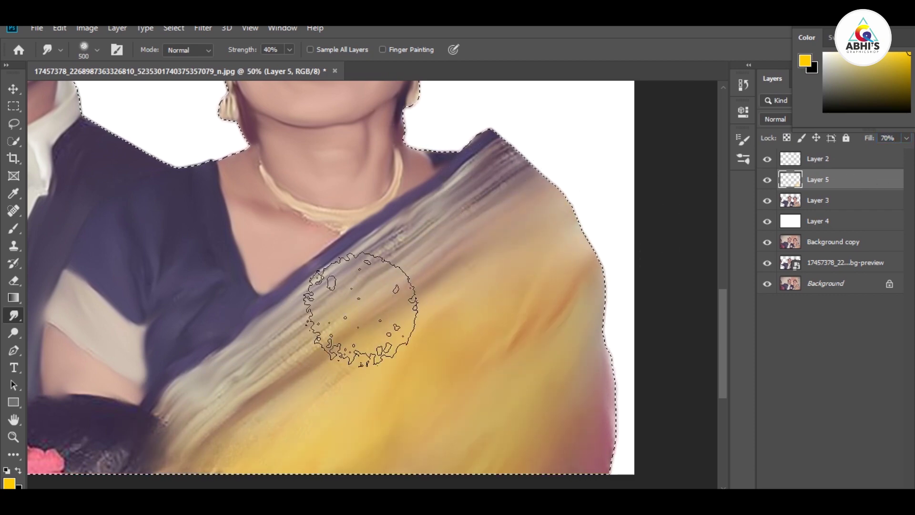
key(ctrl+minus)
key(ctrl+minus)
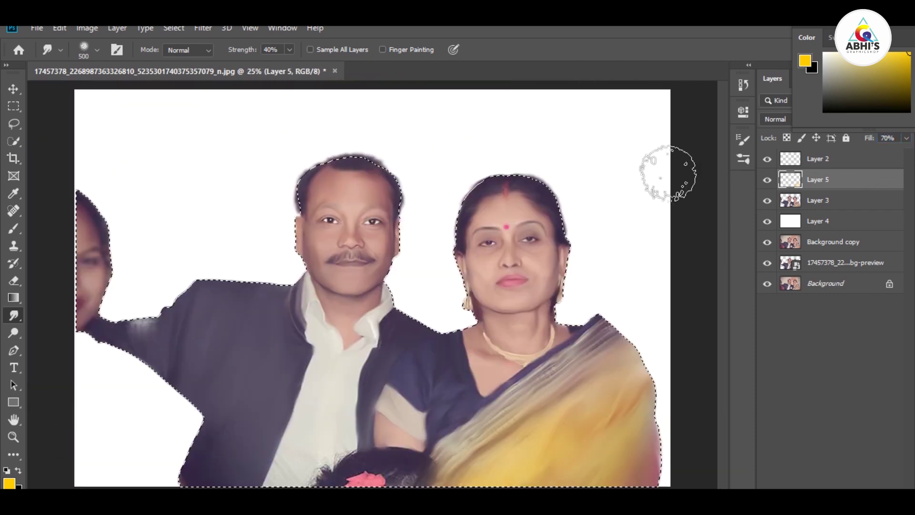
key(ctrl+d)
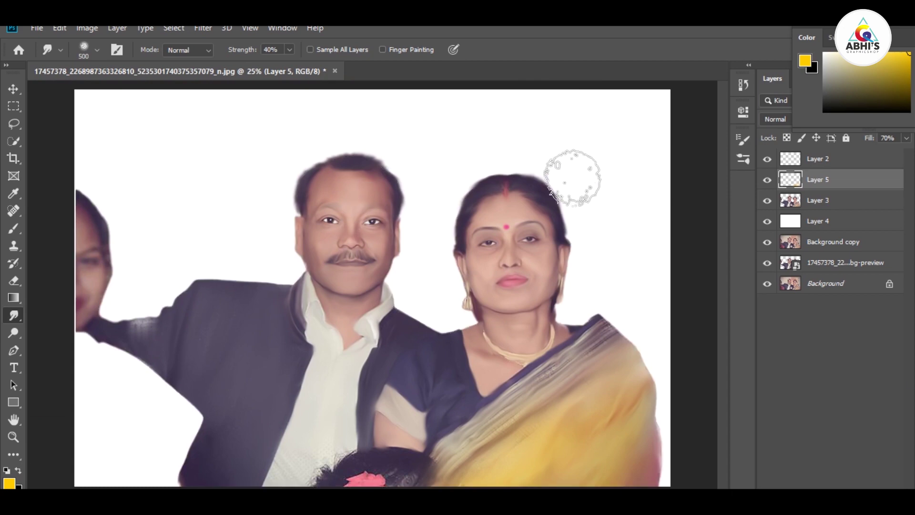
- Scale Layers 2 and 3 down to 81% and move them upward
ctrl+click(818, 159)
ctrl+click(818, 201)
key(ctrl+t)
drag(666, 147, 550, 212)
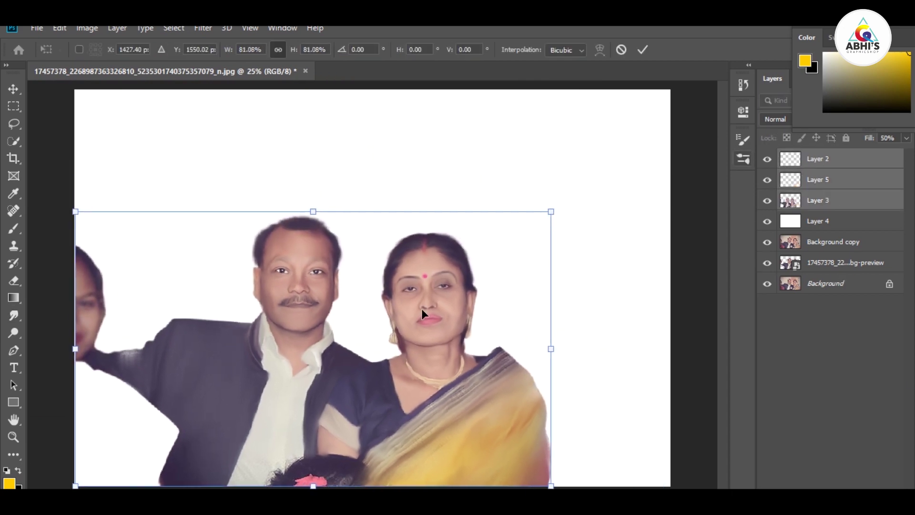
drag(421, 310, 442, 248)
key(Return)
- Resize the image to 1920 pixels wide
click(87, 28)
click(102, 126)
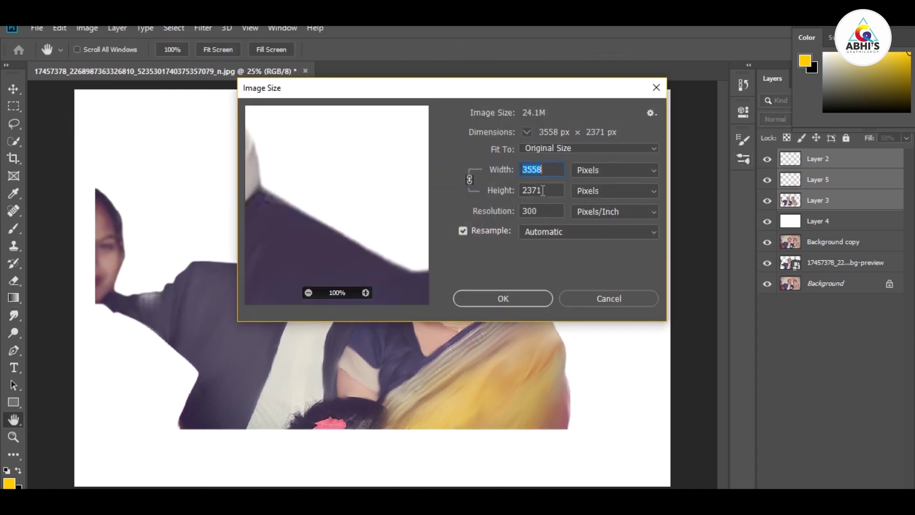
text(1920)
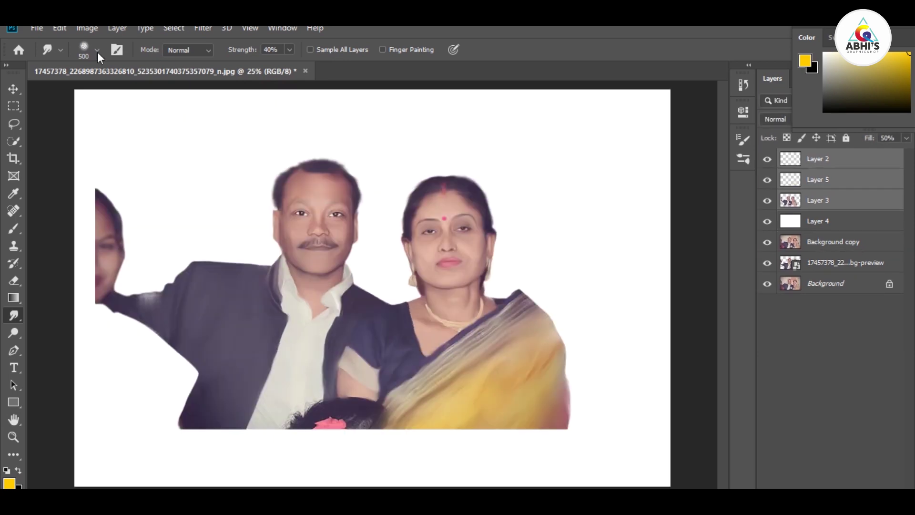
- Crop the canvas to 1920 × 1080 pixels
click(87, 27)
click(172, 141)
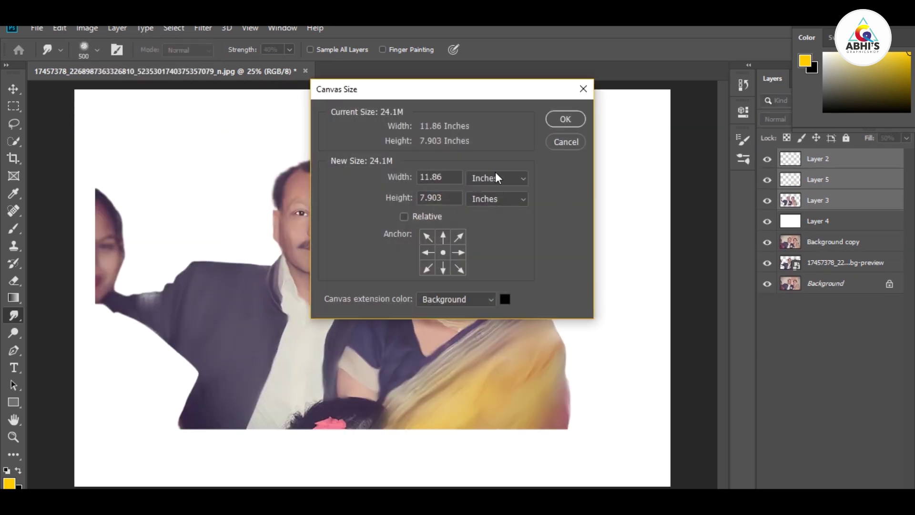
click(497, 178)
click(471, 203)
text(1920)
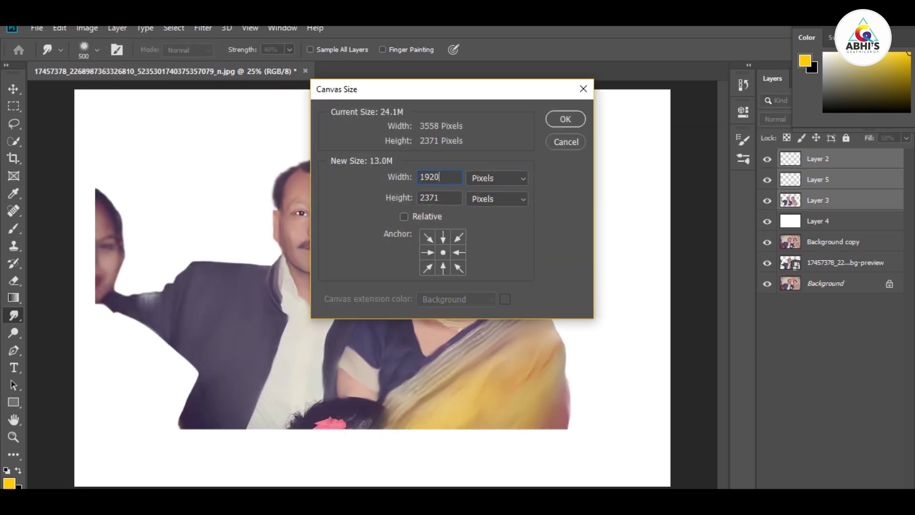
text(80)
key(Return)
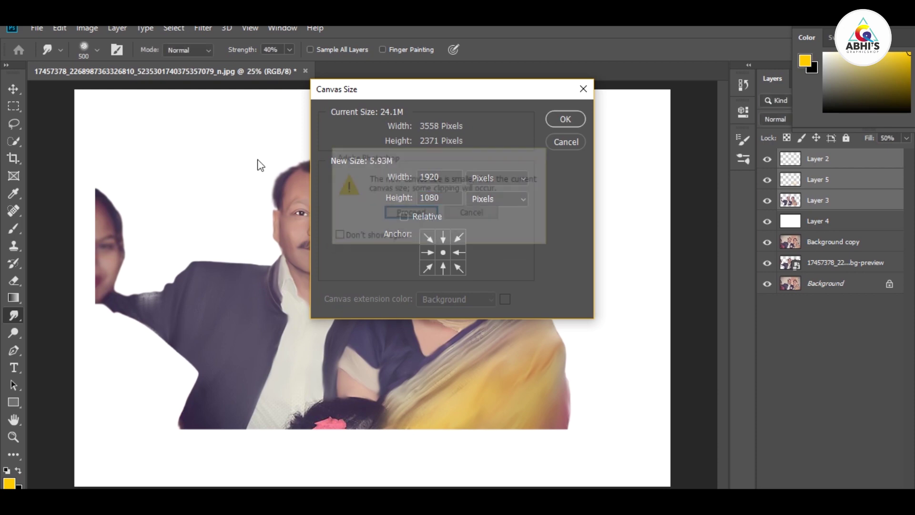
key(Return)
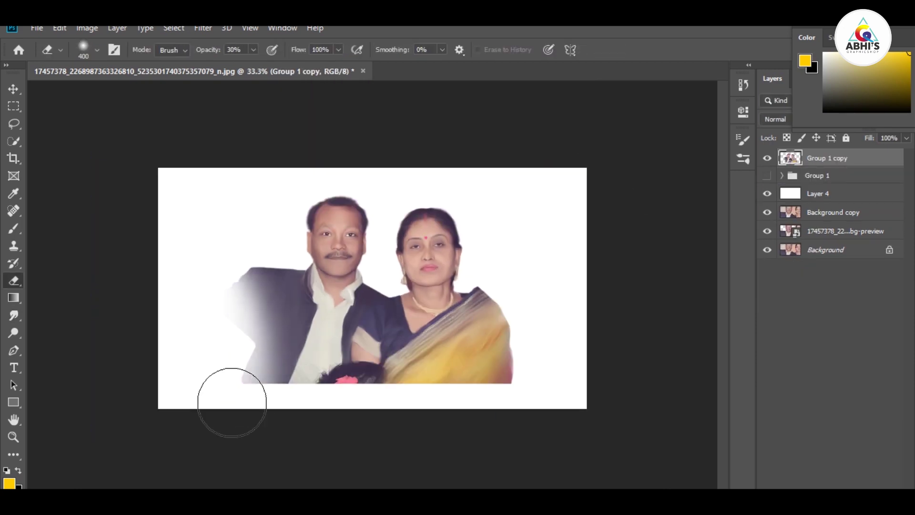
- On a new layer above Layer 4, paint bright blue across the white background at 1200 px
drag(231, 402, 223, 390)
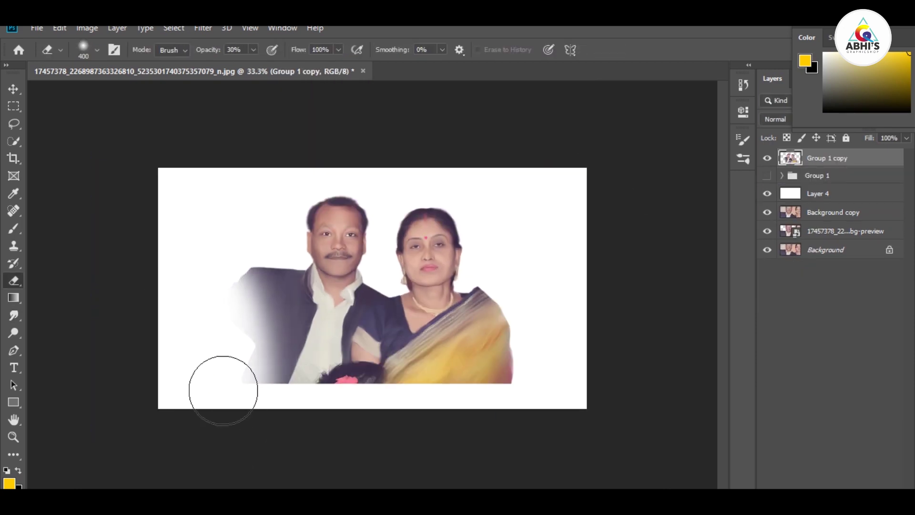
click(830, 193)
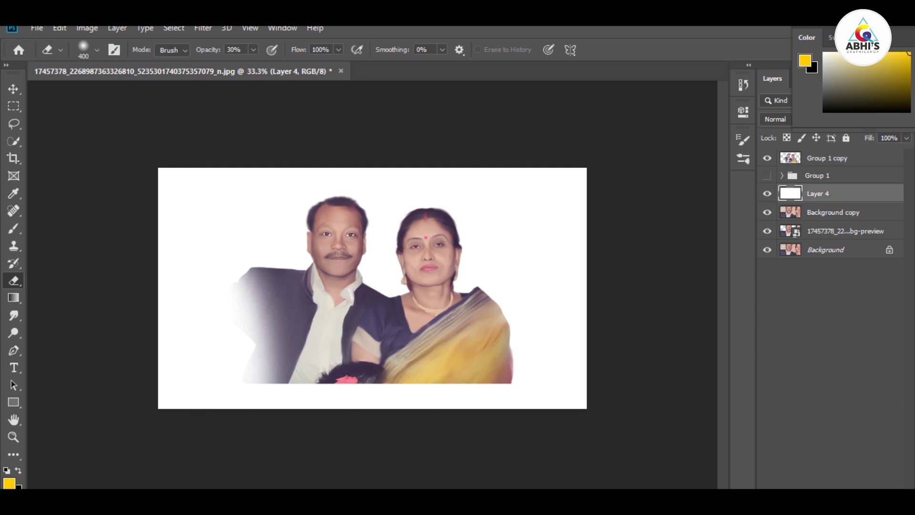
key(ctrl+shift+alt+n)
key(b)
key(i)
click(9, 483)
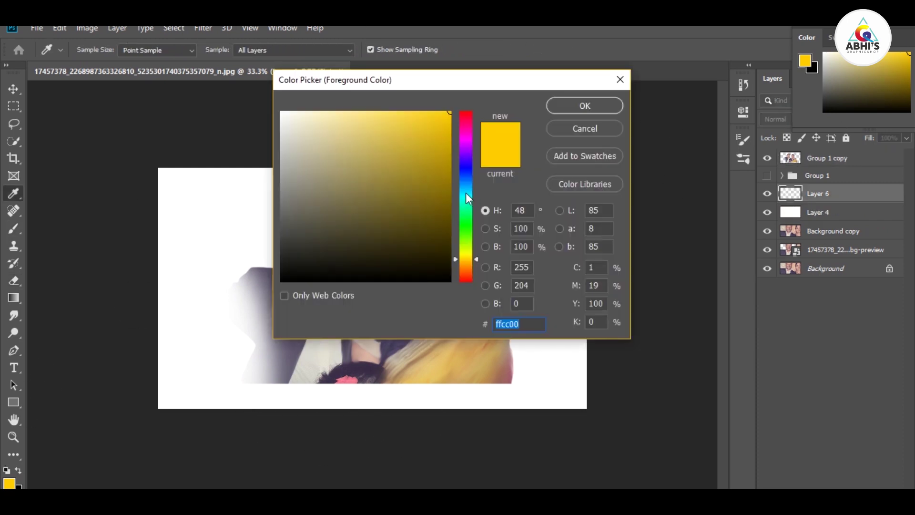
click(465, 187)
drag(440, 189, 579, 104)
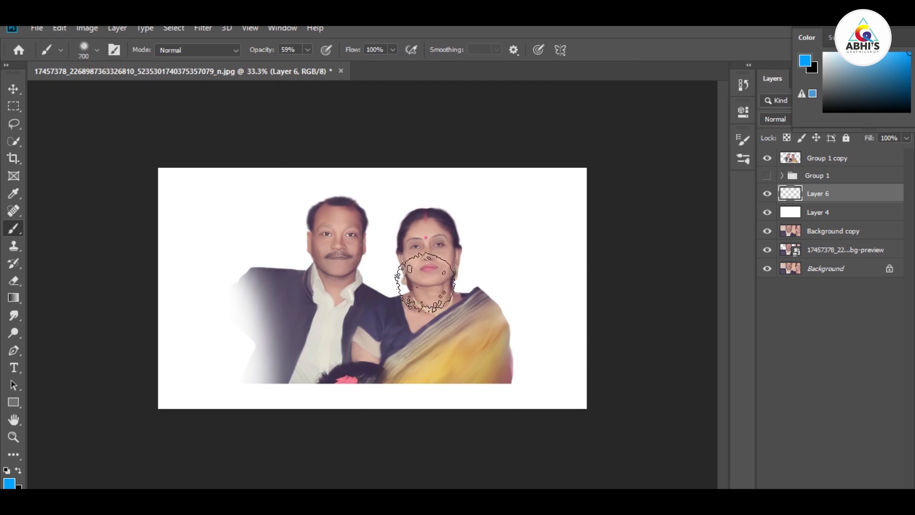
key(bracketright)
key(bracketright)
key(bracketright)
drag(426, 281, 419, 185)
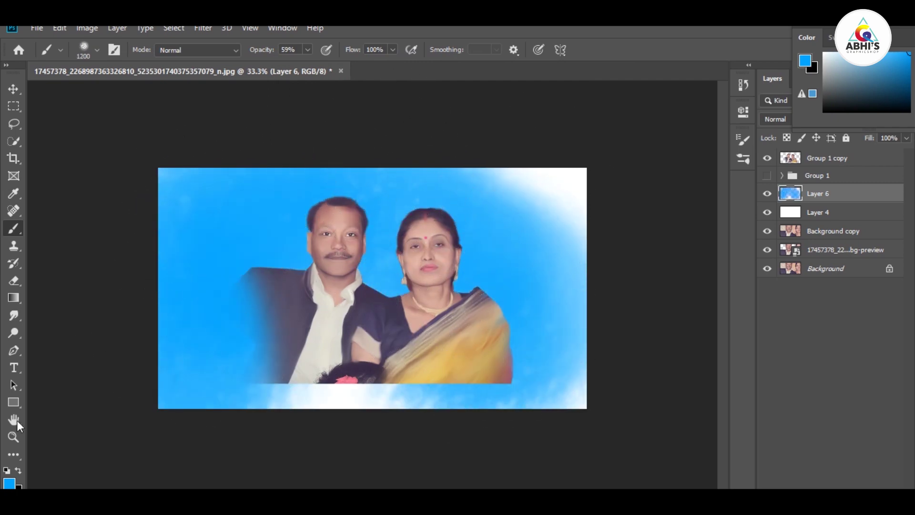
- Paint bright cyan over the background and dark teal over the lower right
click(9, 483)
click(450, 113)
mouse_move(466, 186)
mouse_down()
mouse_move(224, 310)
mouse_move(203, 149)
mouse_up()
click(584, 105)
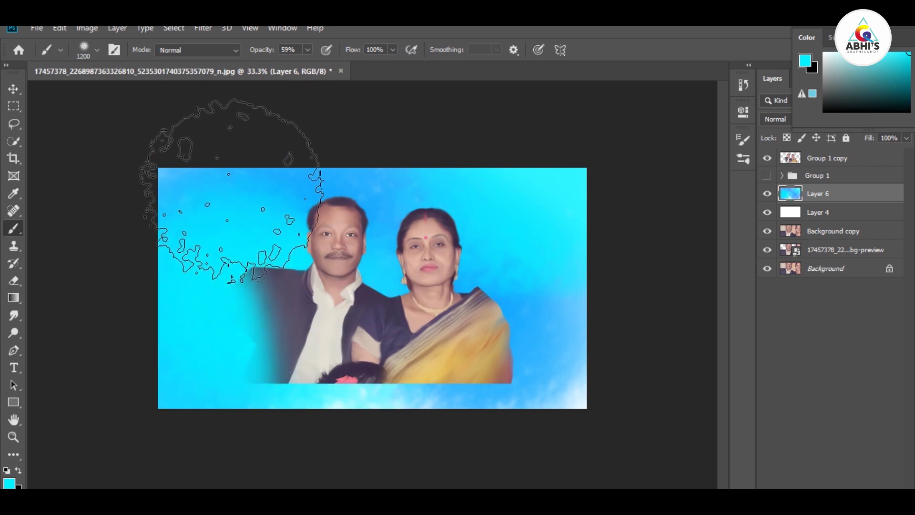
click(9, 483)
click(439, 259)
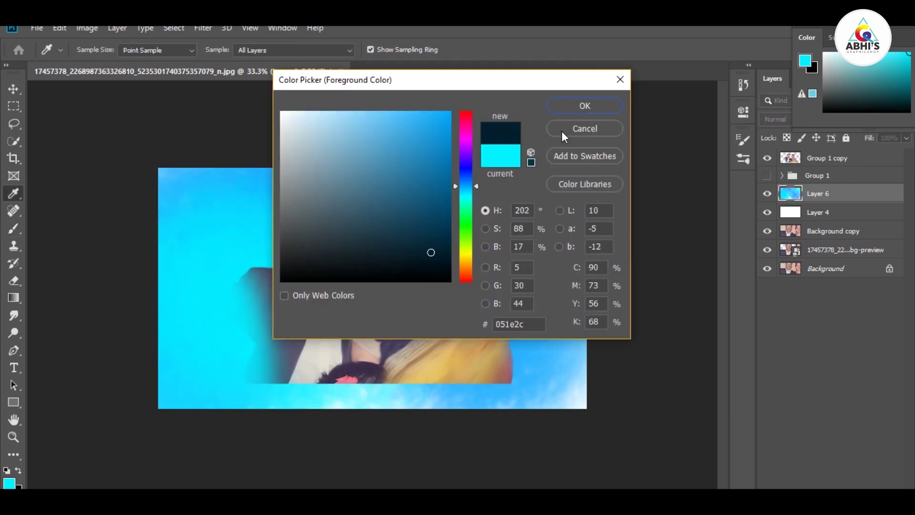
click(584, 106)
mouse_move(613, 307)
mouse_down()
mouse_move(243, 403)
mouse_move(200, 310)
mouse_up()
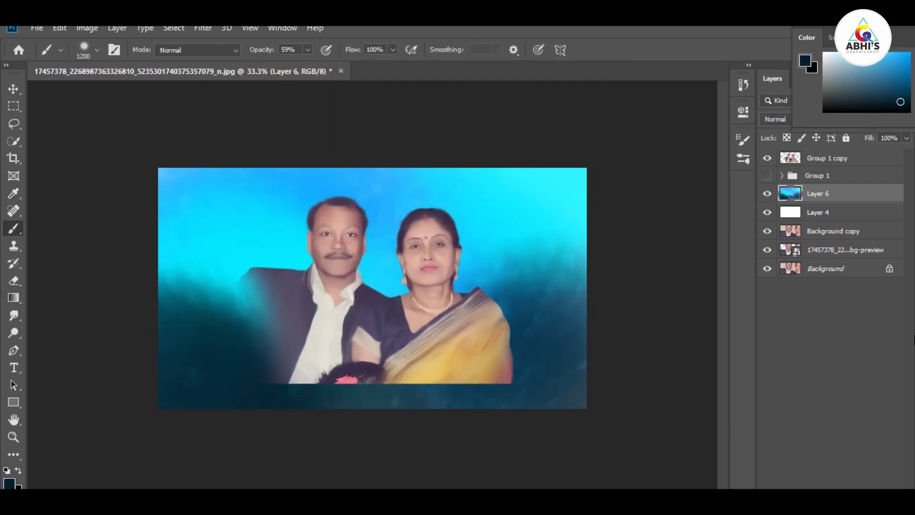
- On a new Layer 7, paint bright yellow across the middle and lower background
click(9, 482)
click(464, 230)
click(448, 110)
click(586, 104)
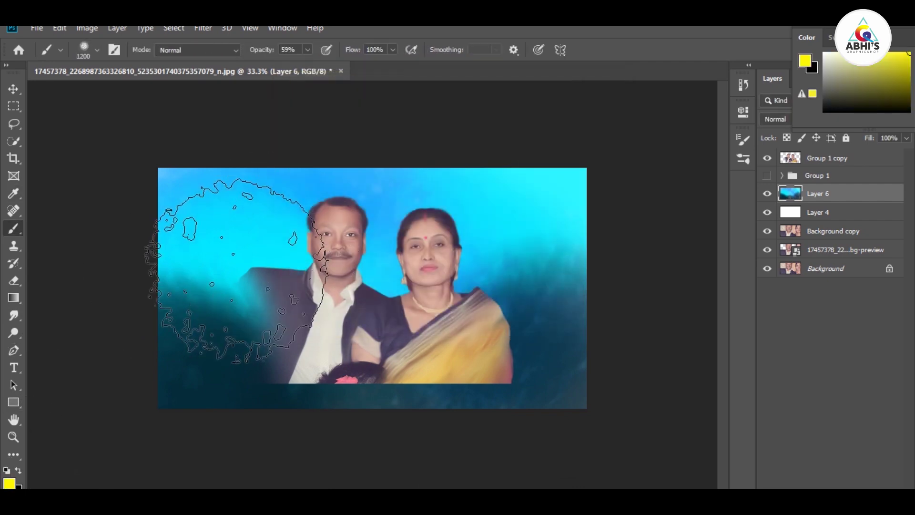
key(ctrl+shift+alt+n)
mouse_move(191, 362)
mouse_down()
mouse_move(194, 333)
mouse_move(382, 286)
mouse_move(629, 305)
mouse_up()
- Hide Layer 7 and smooth Layer 6's dark teal lower left with an 800 px smudge brush
click(767, 193)
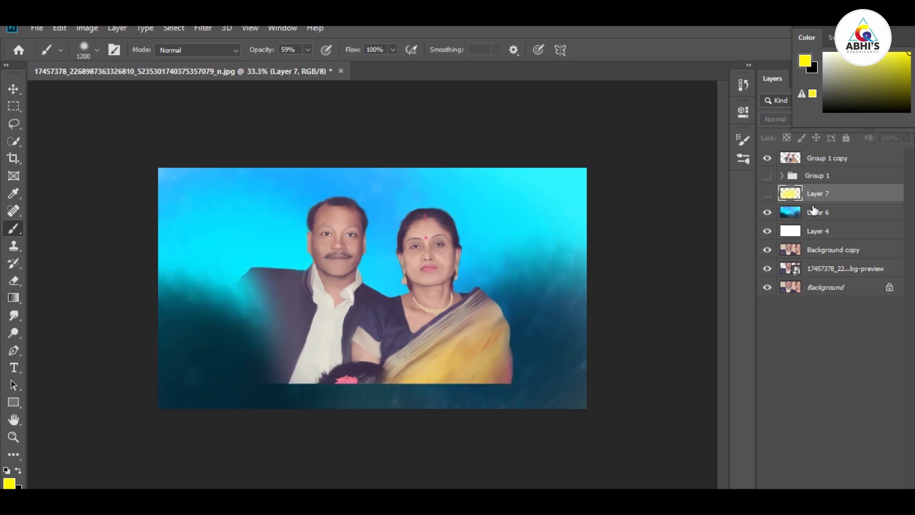
click(13, 315)
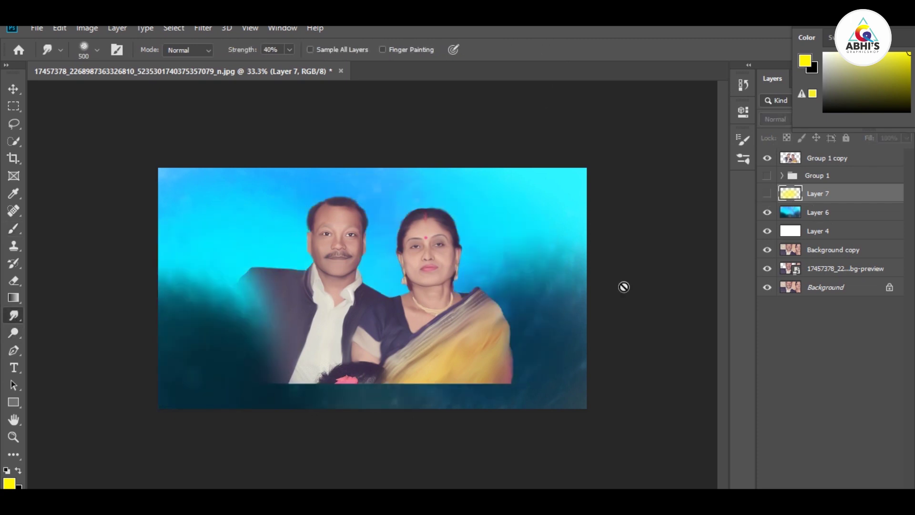
click(833, 215)
key(bracketright)
key(bracketright)
key(bracketright)
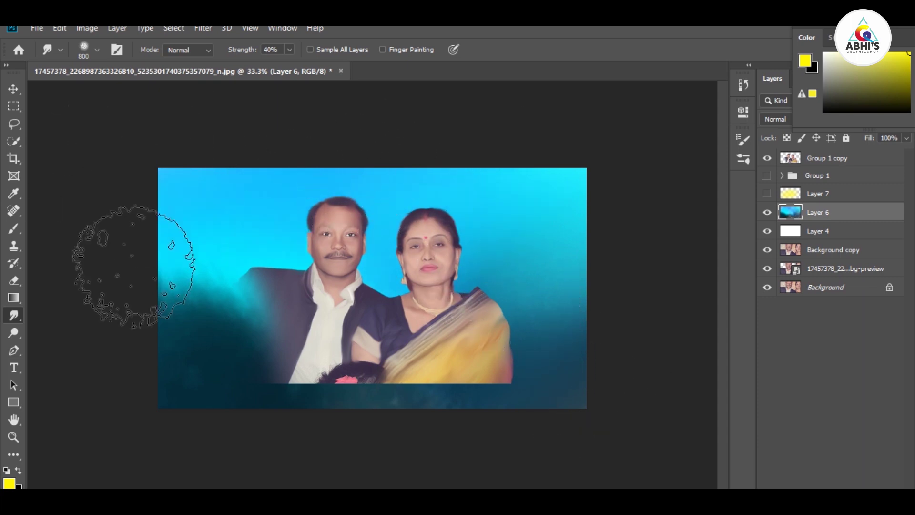
mouse_move(122, 265)
mouse_down()
mouse_move(246, 329)
mouse_move(224, 235)
mouse_move(153, 306)
mouse_move(275, 378)
mouse_up()
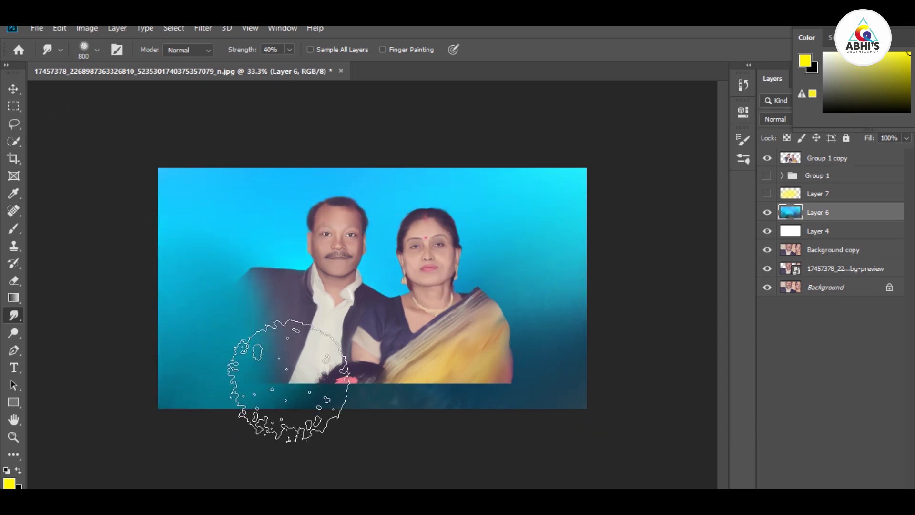
- Show Layer 7, smudge its yellow across the background, and erase it near the heads and lower left
click(820, 193)
click(767, 193)
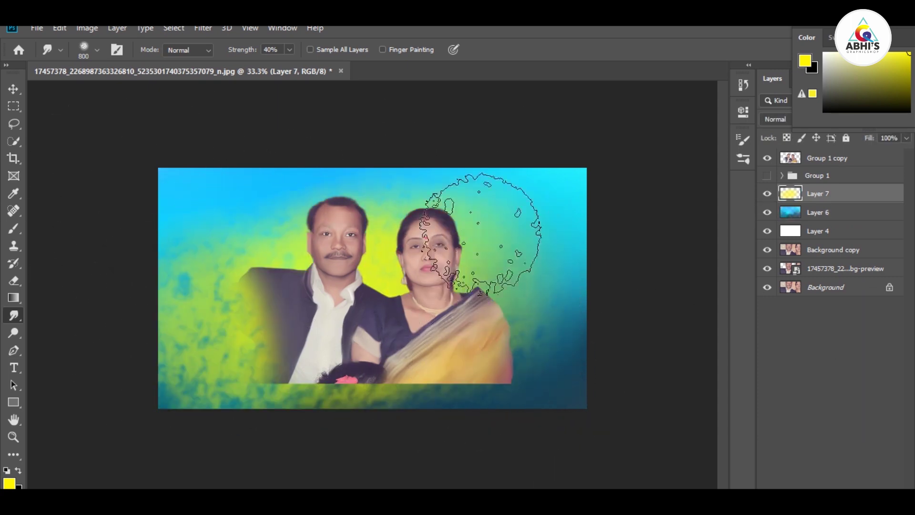
mouse_move(489, 232)
mouse_down()
mouse_move(152, 286)
mouse_move(246, 419)
mouse_move(92, 337)
mouse_move(202, 322)
mouse_up()
key(e)
drag(302, 180, 443, 204)
mouse_move(316, 236)
mouse_down()
mouse_move(170, 363)
mouse_move(276, 292)
mouse_up()
key(ctrl+z)
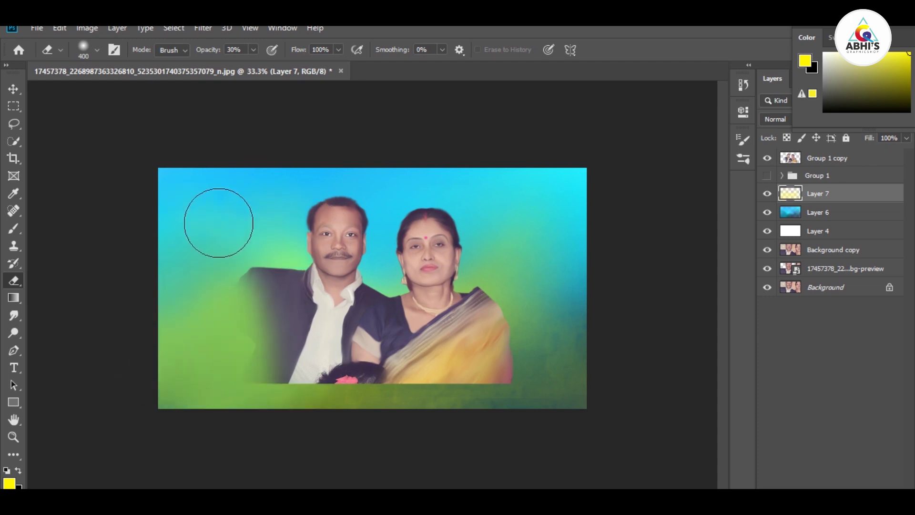
mouse_move(219, 222)
mouse_down()
mouse_move(200, 403)
mouse_move(266, 321)
mouse_move(337, 384)
mouse_move(561, 201)
mouse_move(470, 245)
mouse_move(534, 333)
mouse_up()
- Set the foreground colour to cyan
click(9, 483)
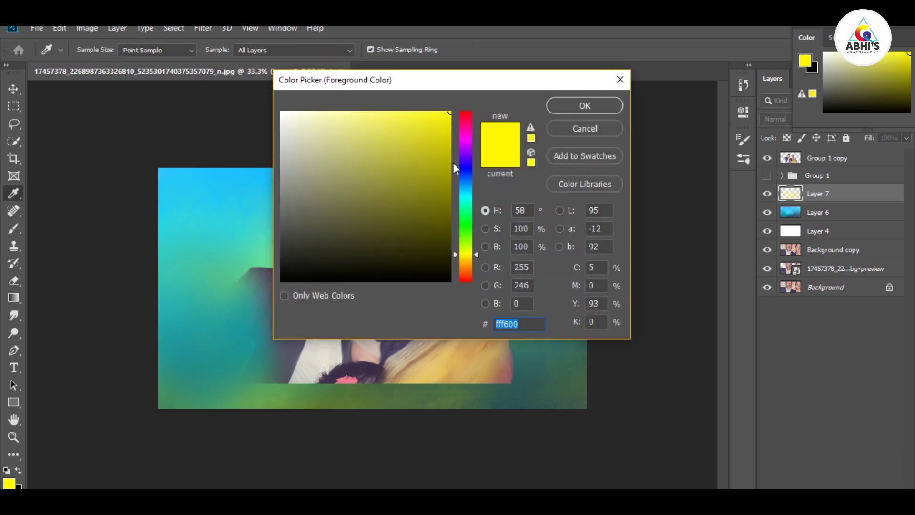
click(465, 191)
click(585, 104)
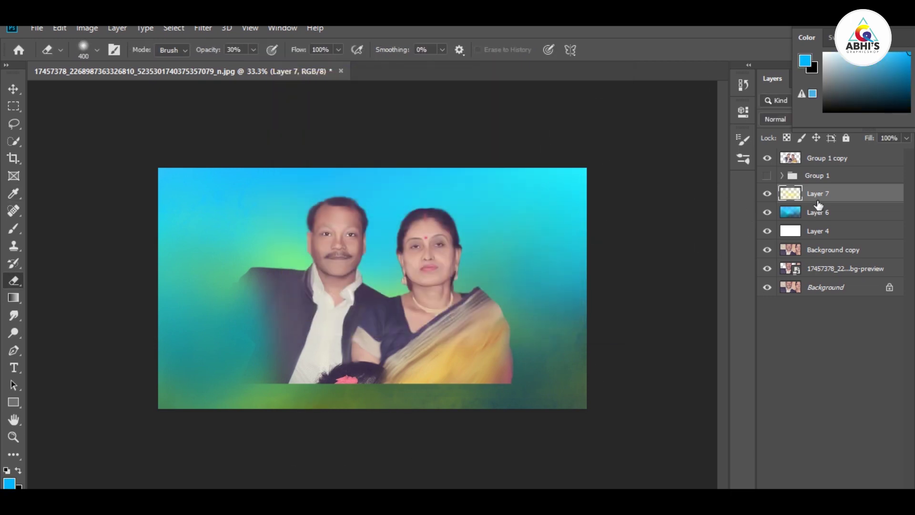
- On Layer 6, paint the right background bluer, then set a 600 px cyan 00eaff brush
click(818, 212)
drag(552, 262, 516, 286)
key(b)
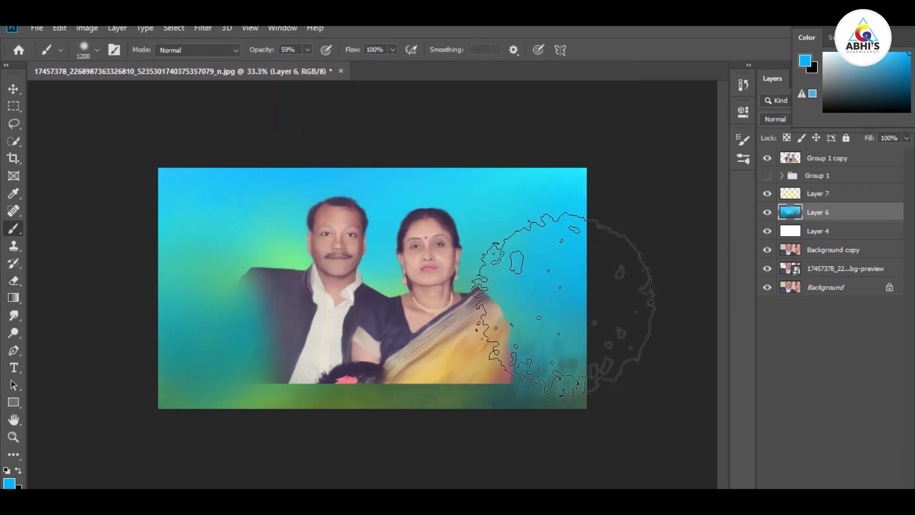
key([)
key([)
key([)
key([)
key([)
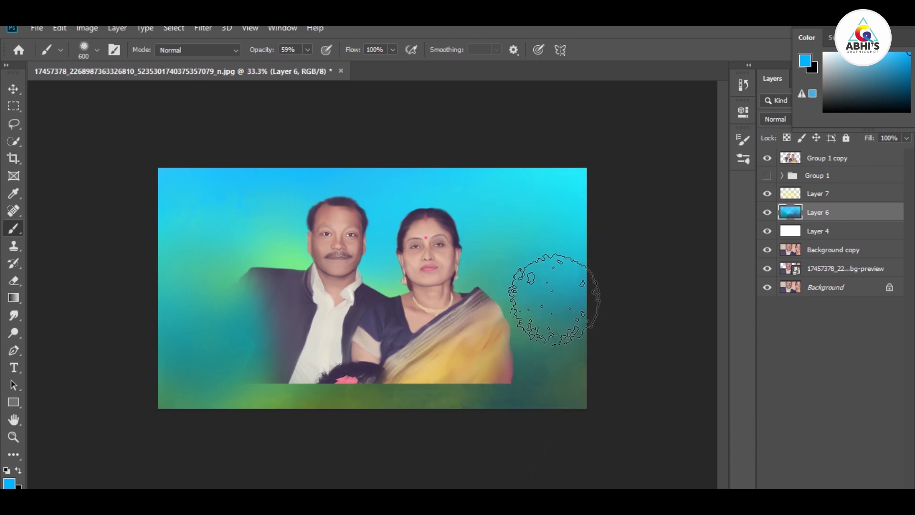
click(9, 483)
click(467, 190)
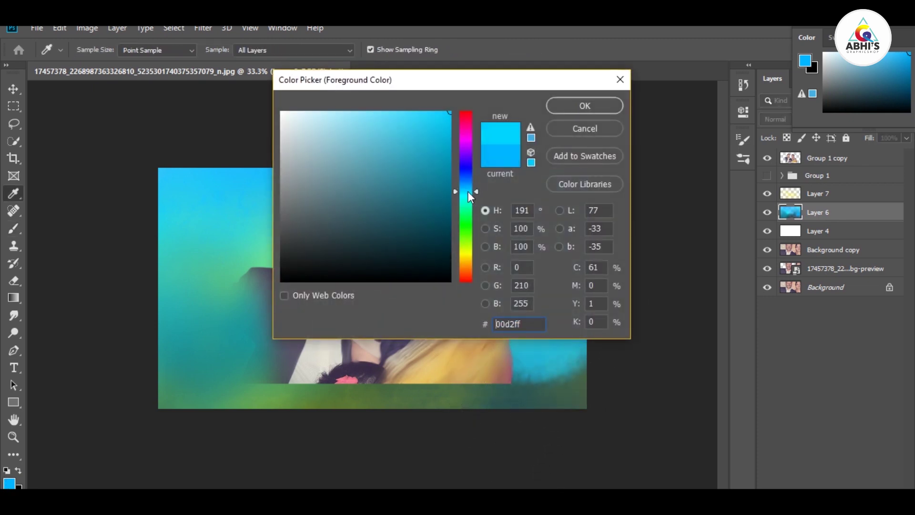
click(604, 107)
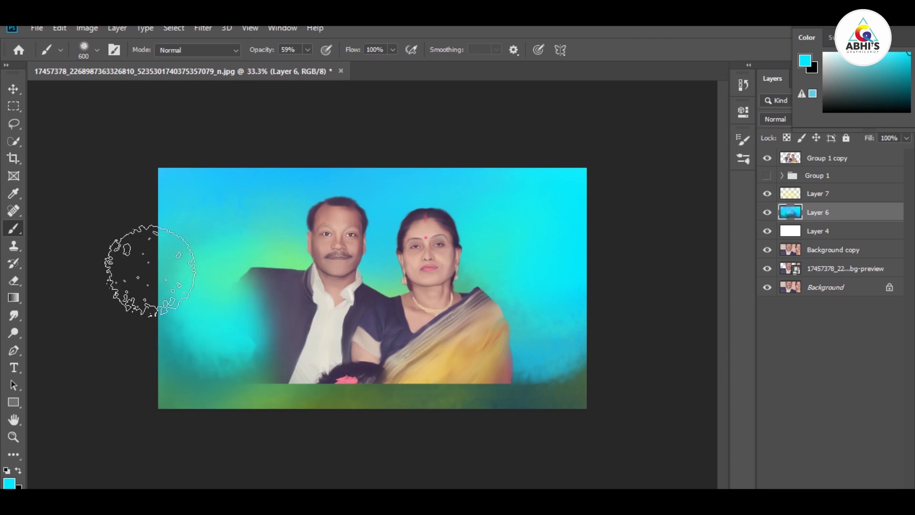
- Paint dark blue 09438b into the upper-left sky and smudge the sky and lower-right colours together
click(9, 483)
click(440, 189)
drag(467, 191, 469, 181)
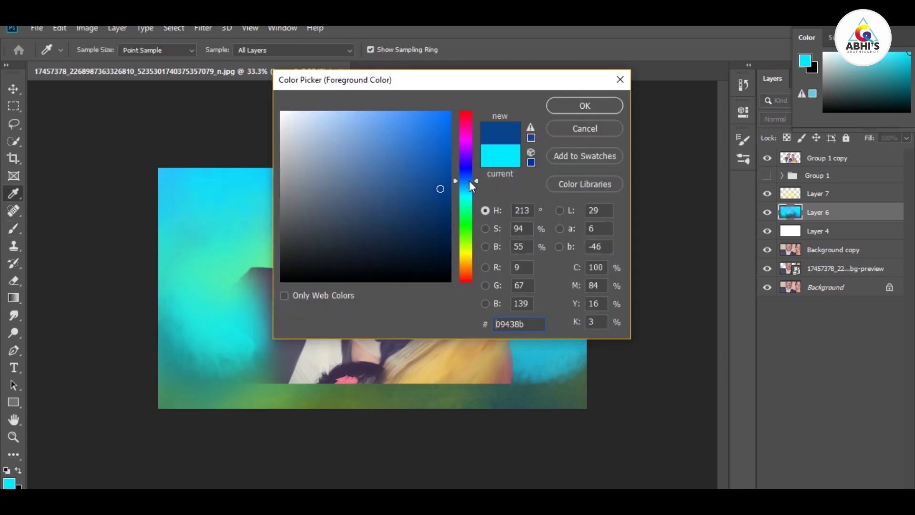
click(584, 106)
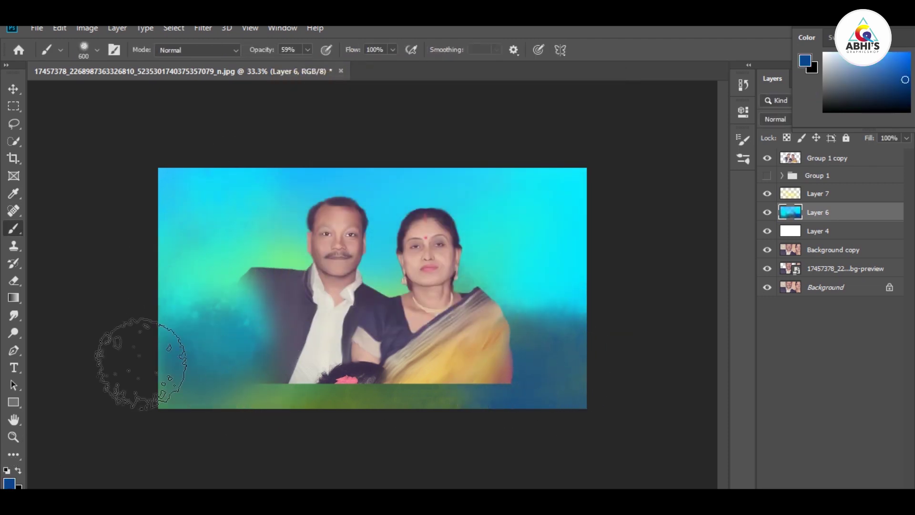
drag(273, 171, 316, 180)
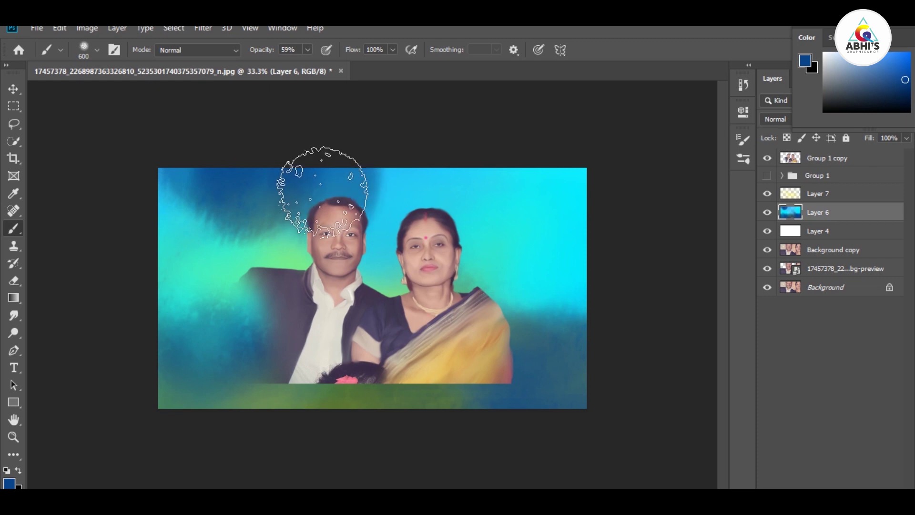
click(18, 313)
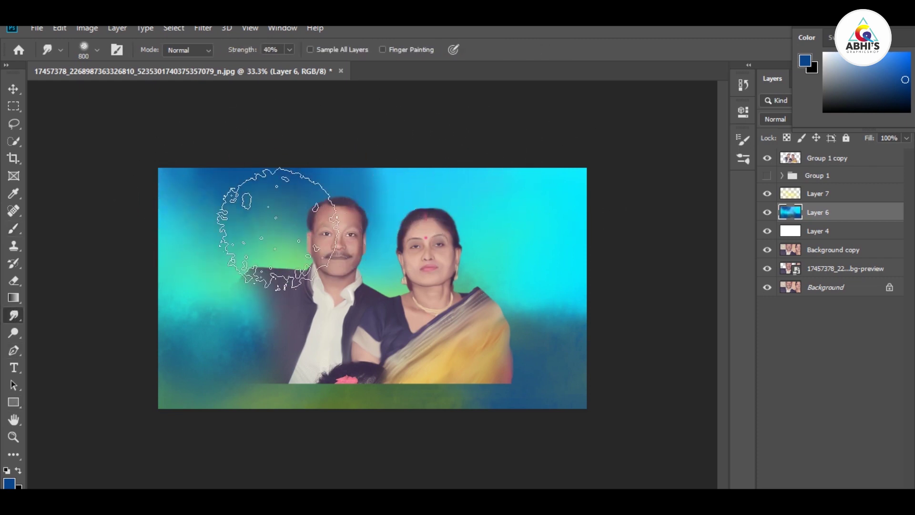
drag(277, 229, 163, 245)
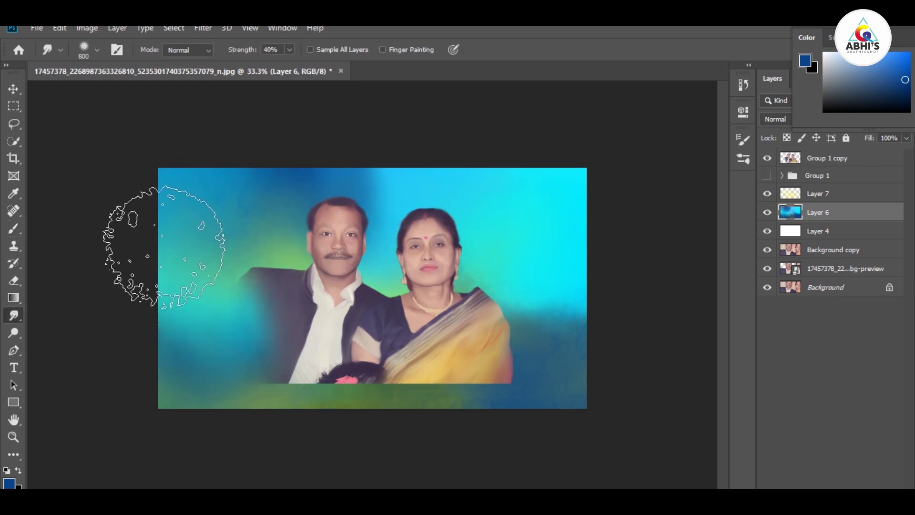
drag(521, 286, 586, 267)
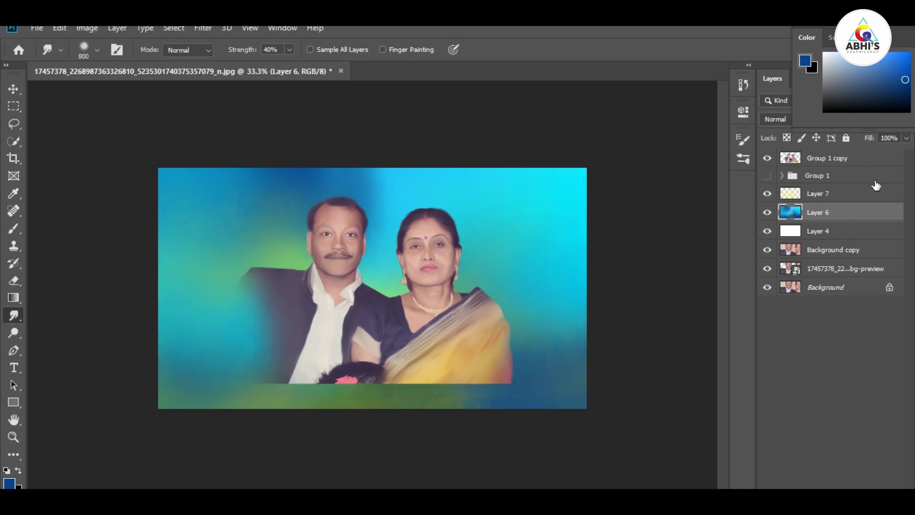
- Add a new layer and paint black across the bottom of the image
key(ctrl+shift+alt+n)
key(b)
key(x)
mouse_move(593, 317)
mouse_down()
mouse_move(255, 398)
mouse_move(413, 384)
mouse_move(194, 348)
mouse_move(423, 377)
mouse_up()
click(14, 315)
- Smudge the dark bottom upward and set a soft, 0% hardness 30 px round brush tip
mouse_move(260, 274)
mouse_down()
mouse_move(228, 312)
mouse_move(388, 358)
mouse_move(551, 307)
mouse_move(480, 296)
mouse_move(340, 336)
mouse_move(194, 347)
mouse_up()
key(b)
click(97, 49)
key(e)
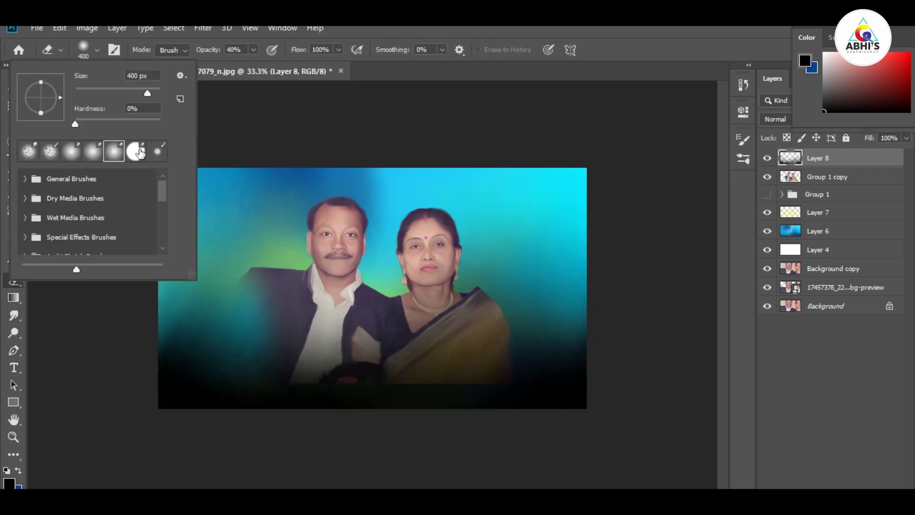
key(Escape)
key(b)
key(F5)
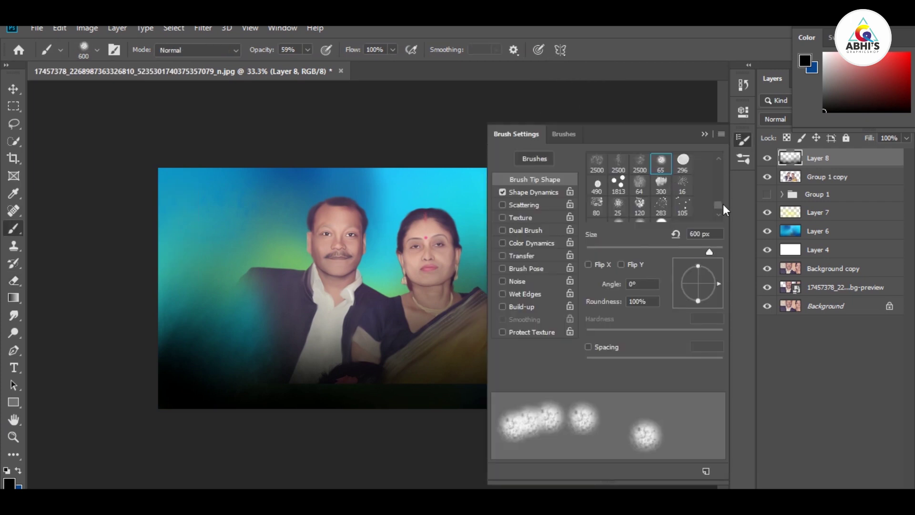
scroll(724, 210, down, 1)
click(663, 211)
drag(608, 332, 586, 333)
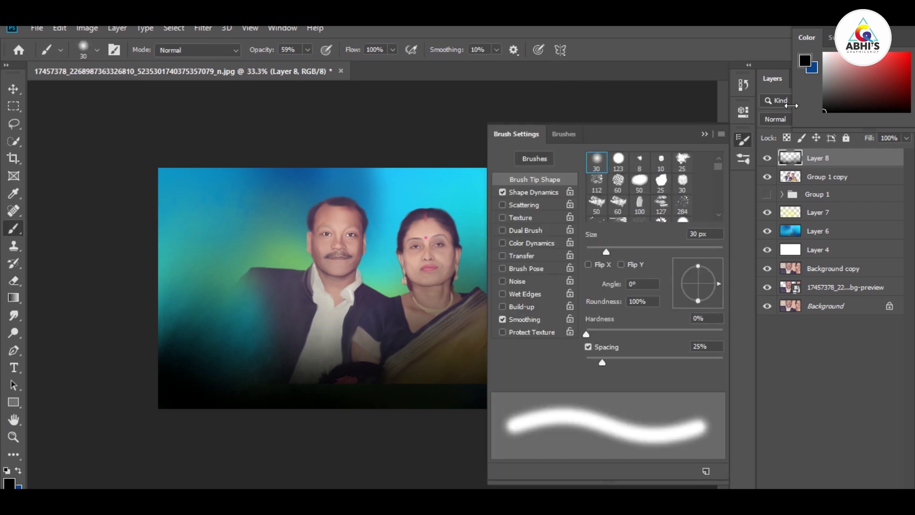
key(F5)
- Paint black across the lower image, then erase the darkness from the shoulders at 30%
mouse_move(313, 374)
mouse_down()
mouse_move(292, 374)
mouse_move(551, 395)
mouse_up()
key(w)
key(e)
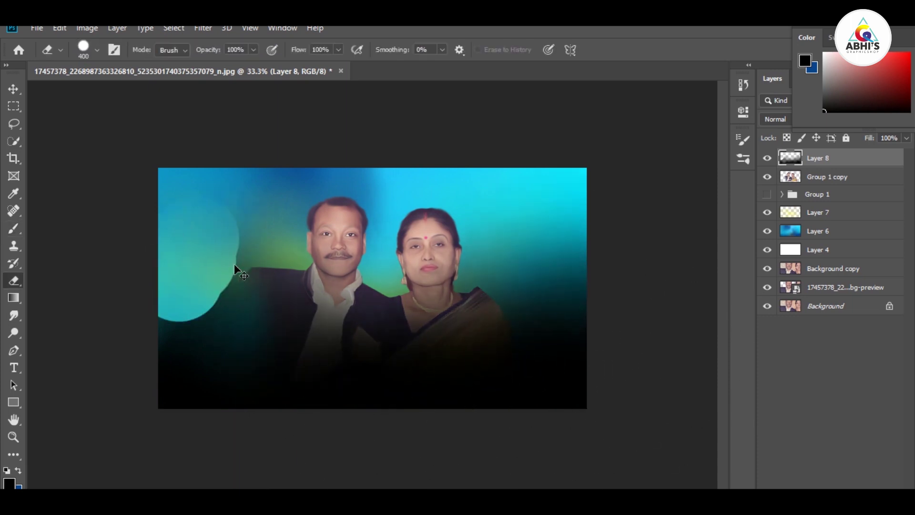
right_click(203, 293)
key(Escape)
drag(203, 293, 572, 294)
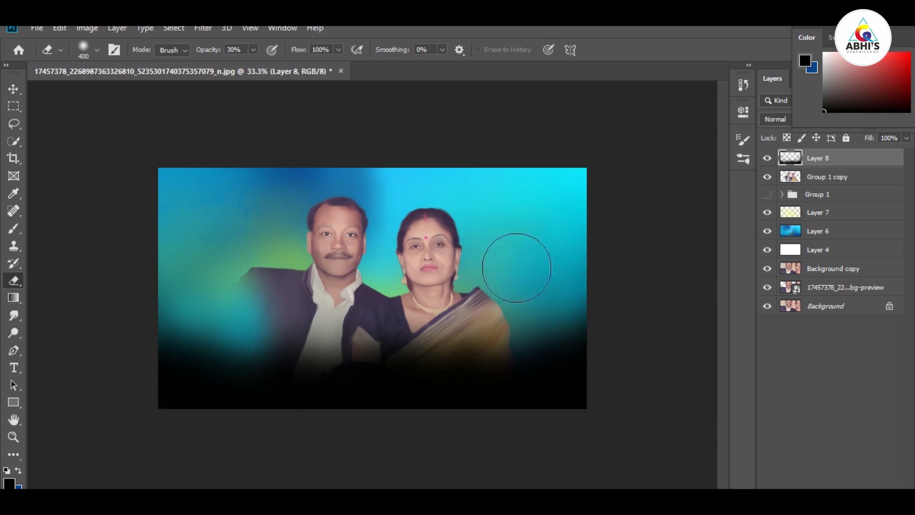
- Darken the man's suit with a faint 10% stroke of sampled dark purple-grey
key(b)
key(bracketleft)
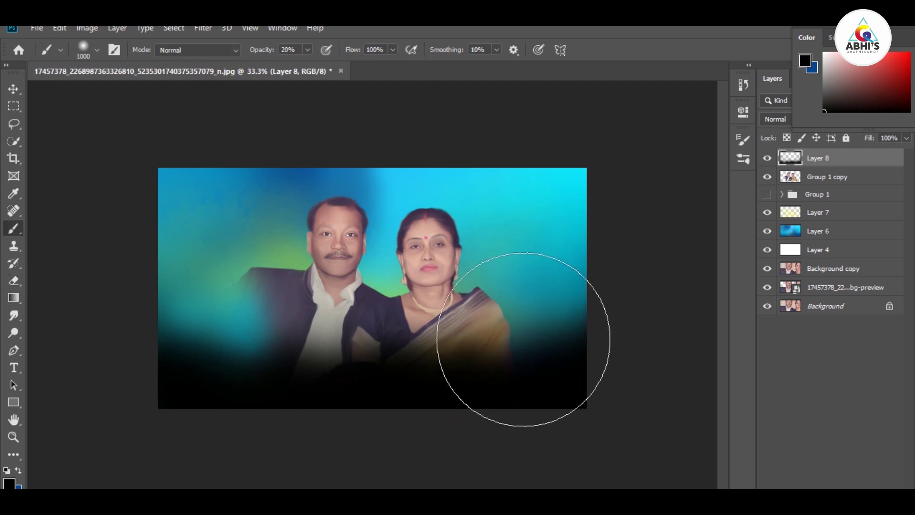
key(1)
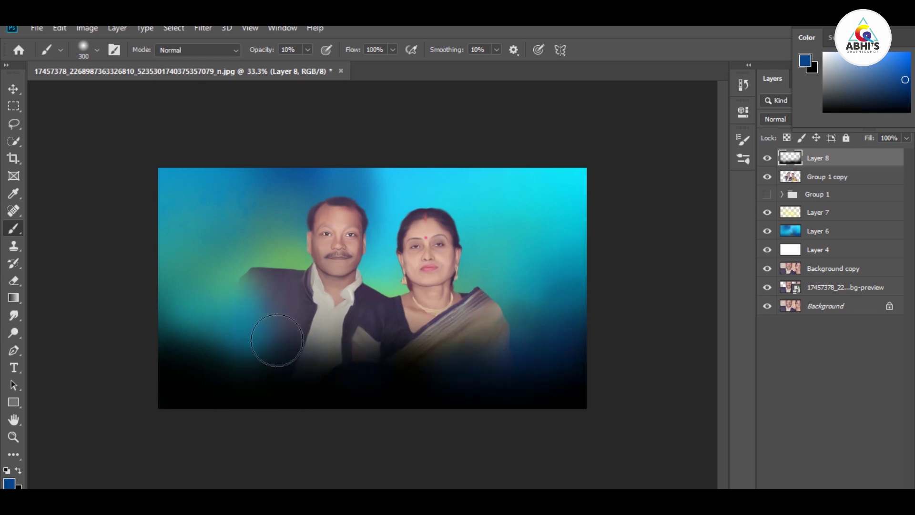
alt+click(263, 353)
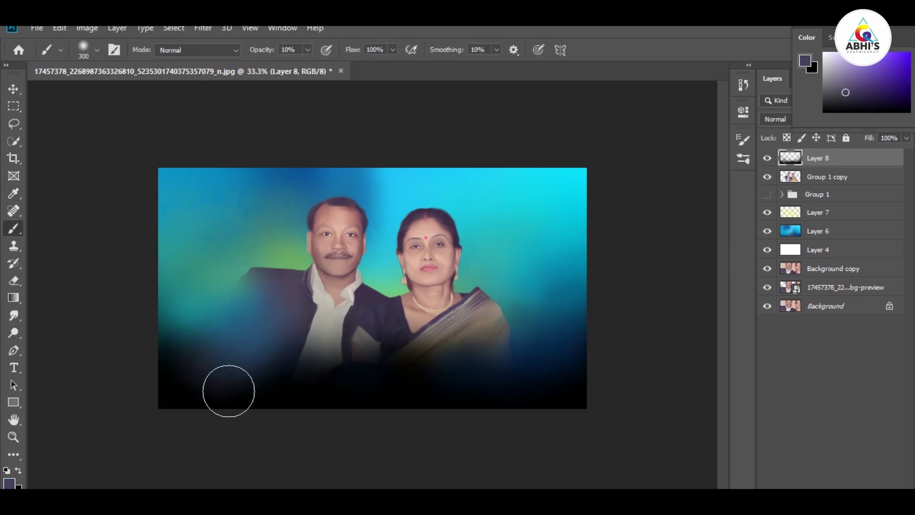
drag(238, 292, 316, 337)
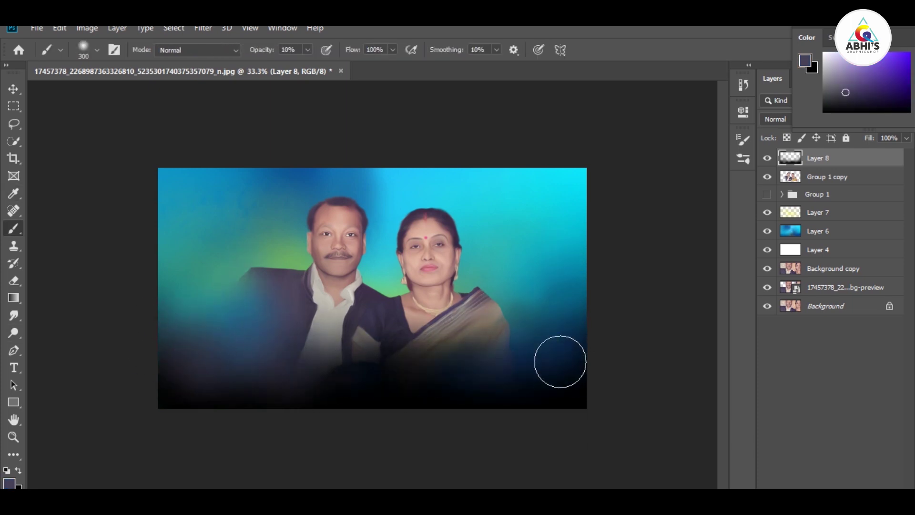
- Undo the suit strokes, darken below the man's shirt in black, and sample blue
key(ctrl+z)
key(ctrl+z)
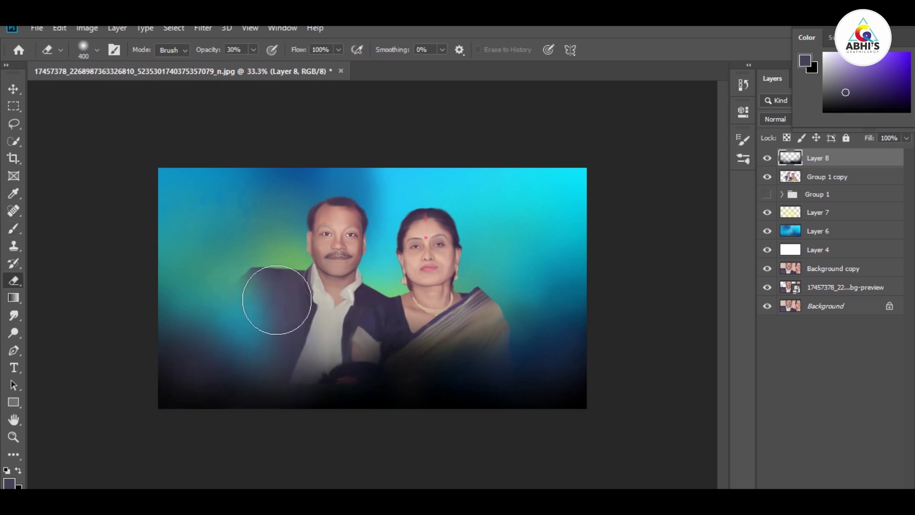
key(ctrl+z)
key(ctrl+z)
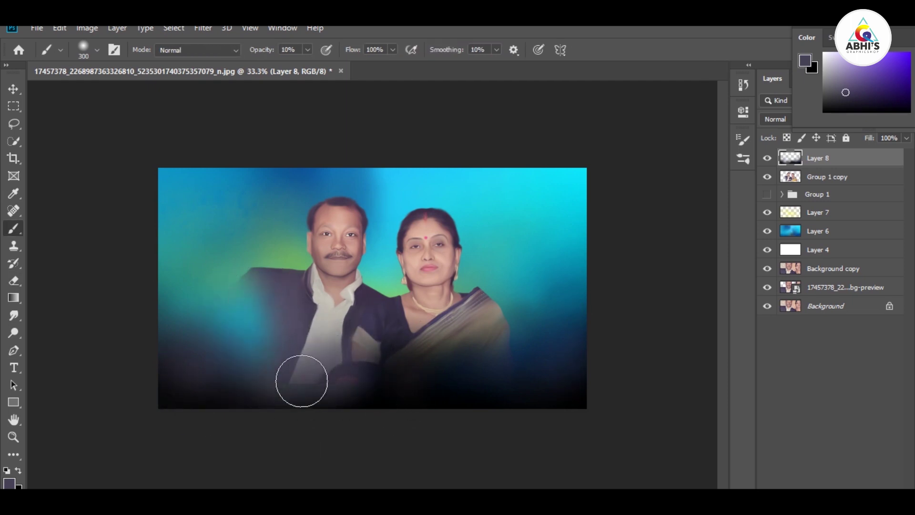
key(d)
mouse_move(302, 381)
mouse_down()
mouse_move(341, 392)
mouse_move(261, 369)
mouse_up()
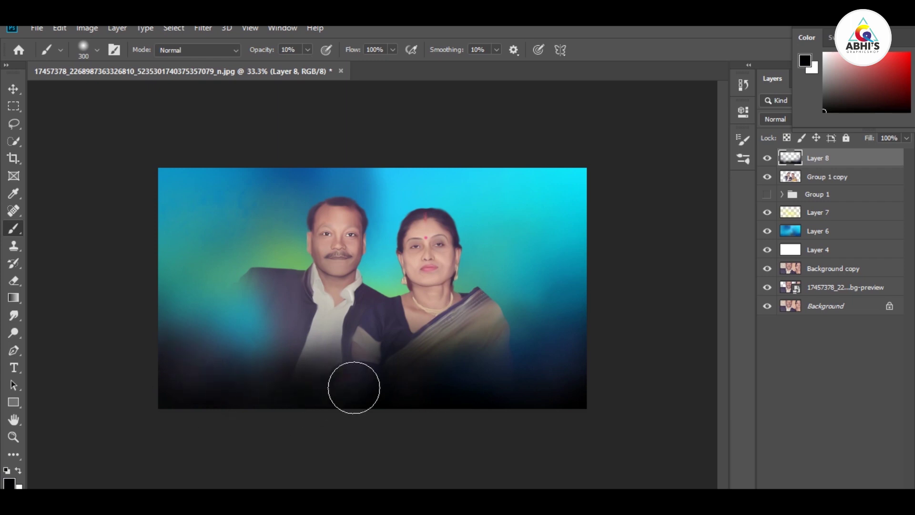
alt+click(410, 194)
ctrl+click(410, 194)
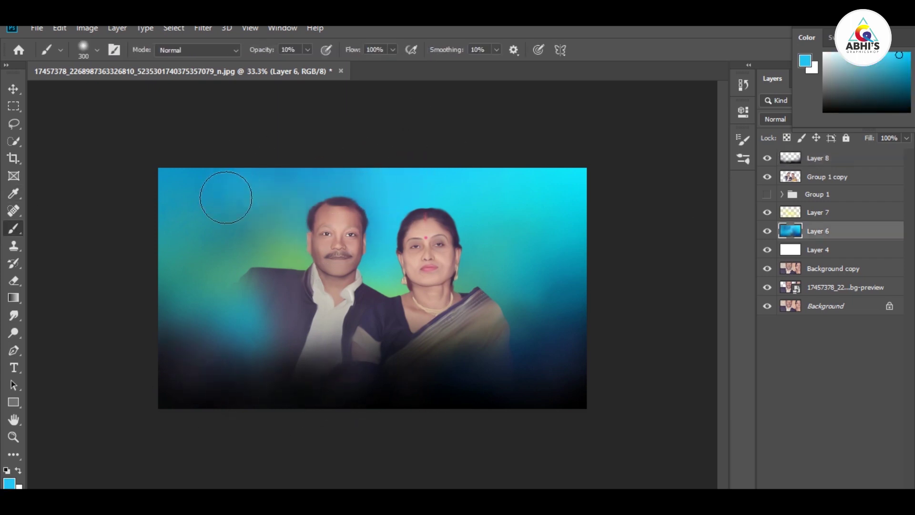
- Pick orange, blue and then green paint colours for soft touches around the couple
click(9, 483)
click(464, 269)
click(588, 104)
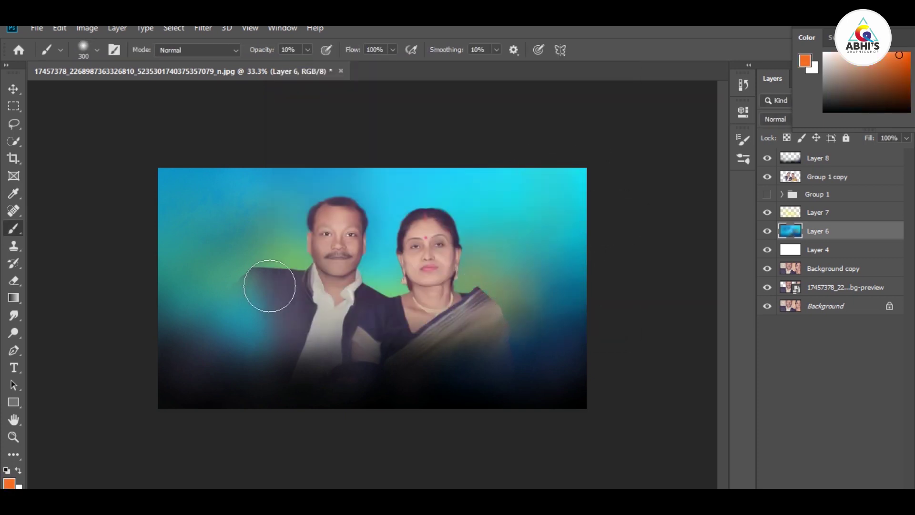
click(9, 484)
click(587, 104)
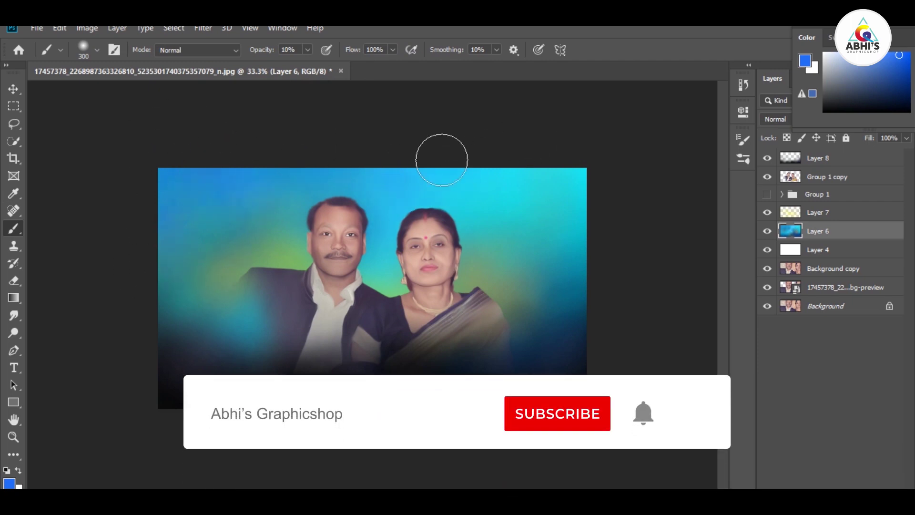
click(9, 483)
drag(453, 230, 452, 210)
click(585, 104)
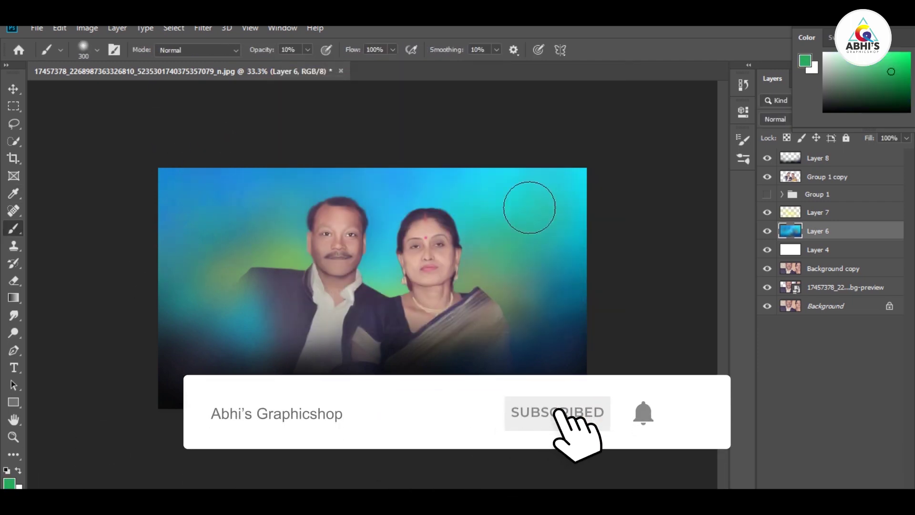
- Move up to the Layer 8 vignette and reset the colours to black and white
key(alt+bracketright)
key(alt+bracketright)
key(alt+bracketright)
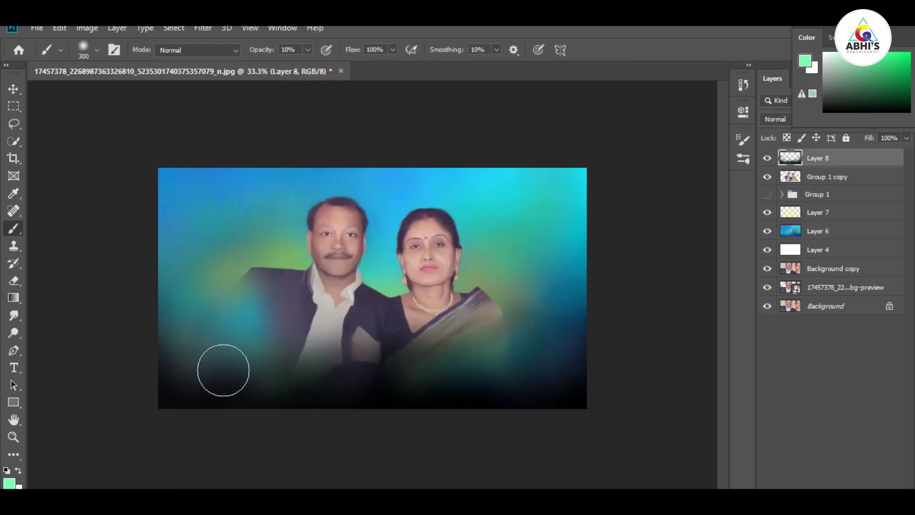
key(e)
key(b)
key(d)
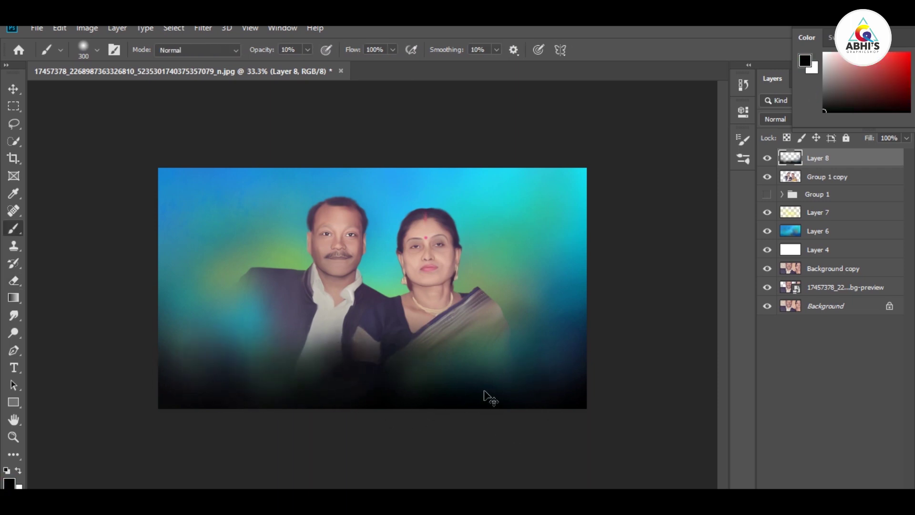
- Enlarge the Group 1 copy couple slightly with Free Transform
click(14, 89)
key(ctrl+0)
click(827, 177)
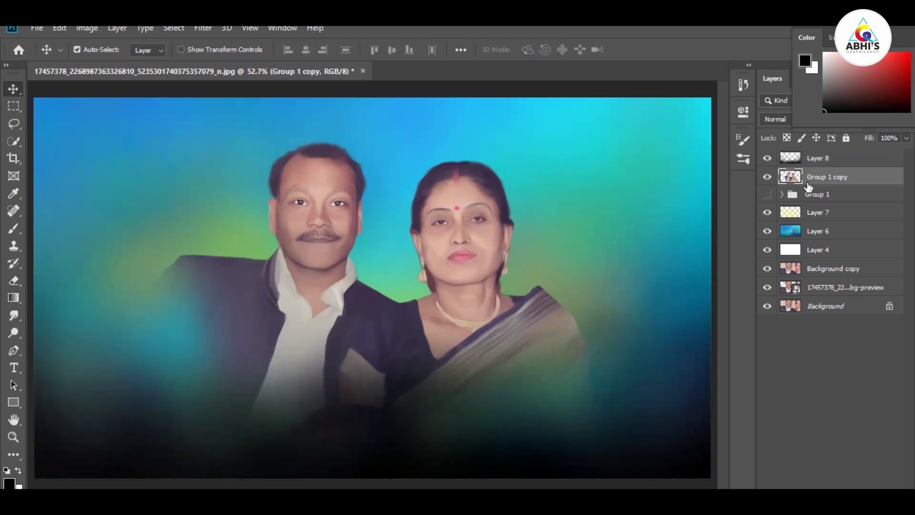
key(ctrl+t)
drag(598, 140, 556, 164)
drag(472, 205, 514, 190)
key(Return)
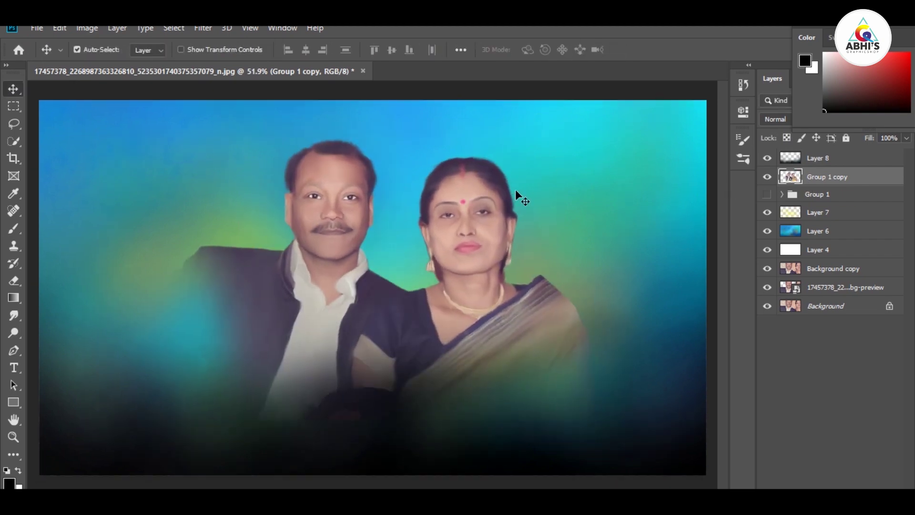
- Reapply the Group 1 copy transform at 111.28% and zoom in on the man's face for smudging
key(alt+bracketright)
key(e)
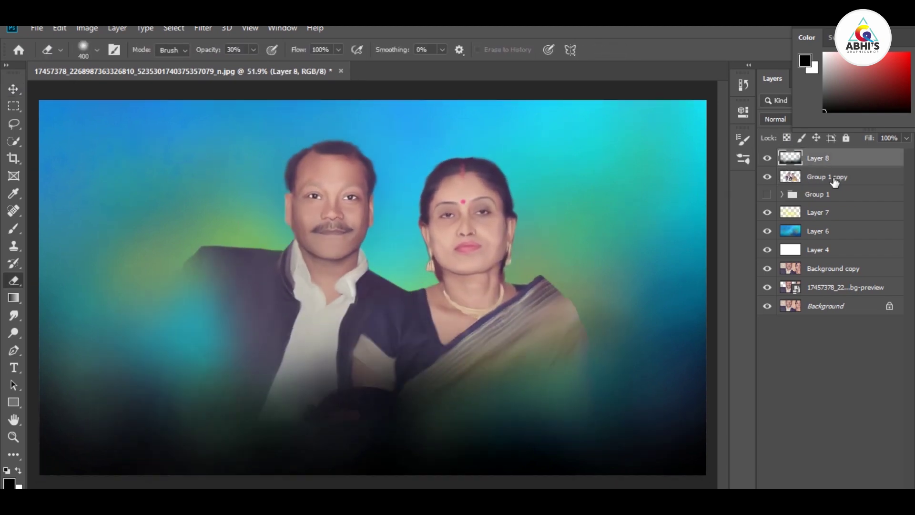
click(830, 177)
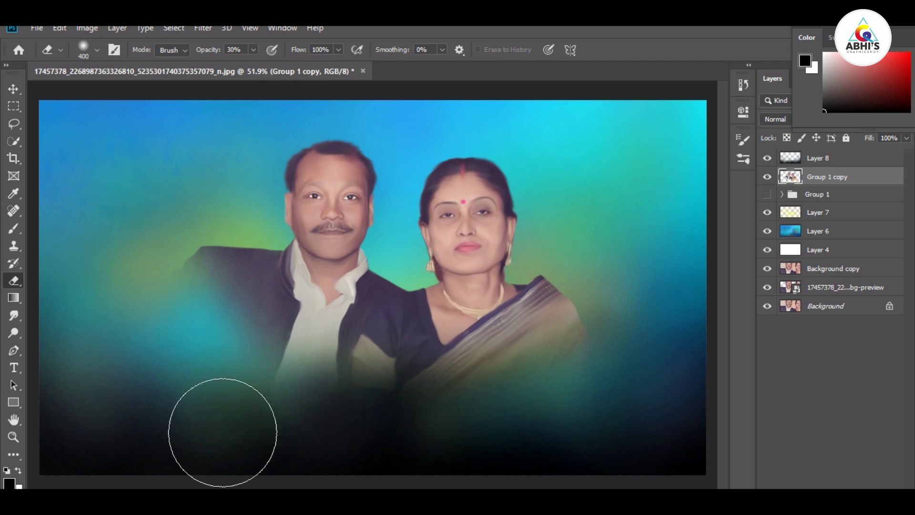
key(ctrl+minus)
key(ctrl+0)
key(v)
key(ctrl+t)
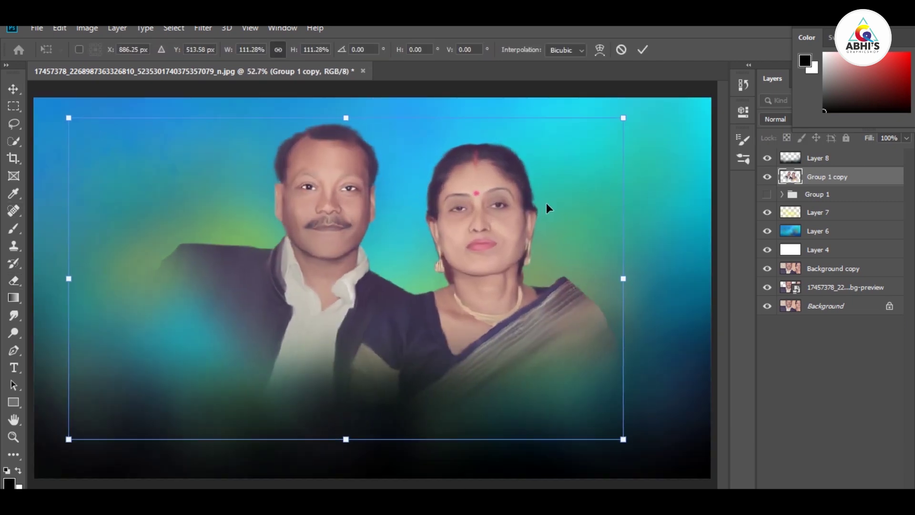
key(Return)
key(ctrl+plus)
key(ctrl+plus)
key(ctrl+plus)
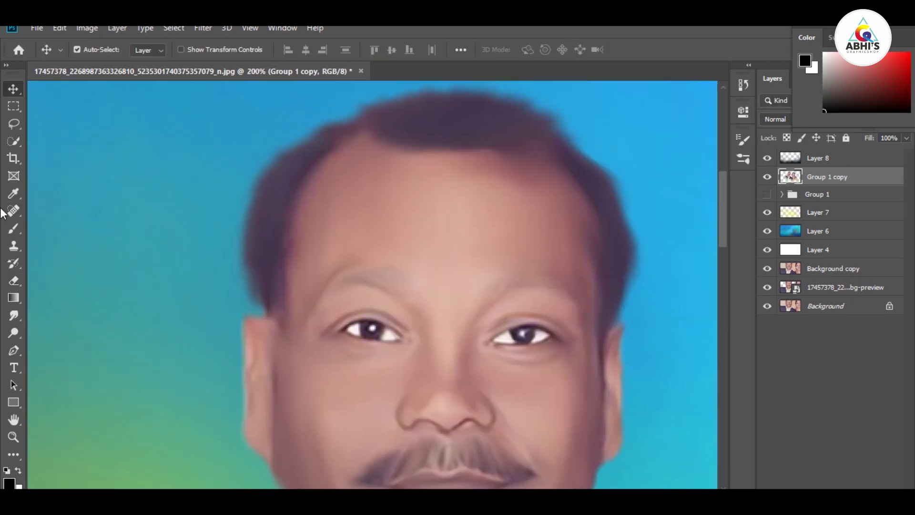
click(13, 315)
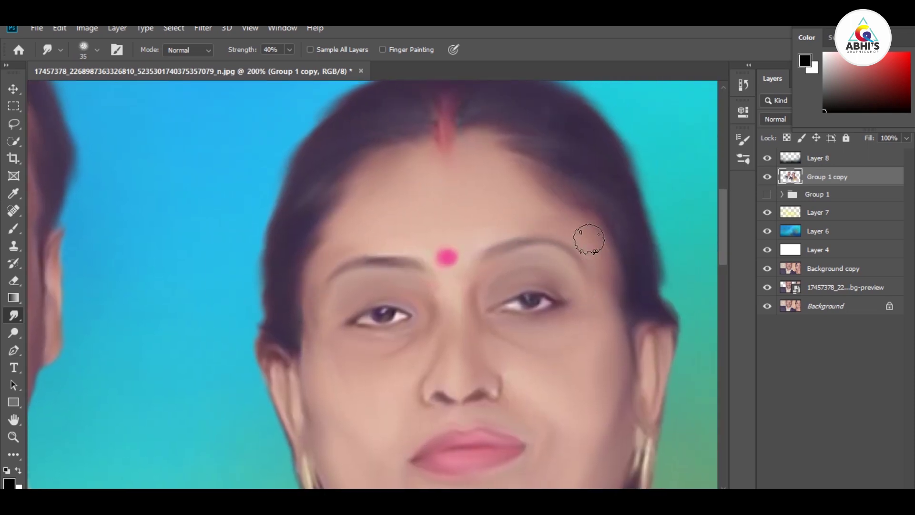
- Zoom in on the woman's face and paint thin white hair strands on a new layer
drag(458, 272, 459, 127)
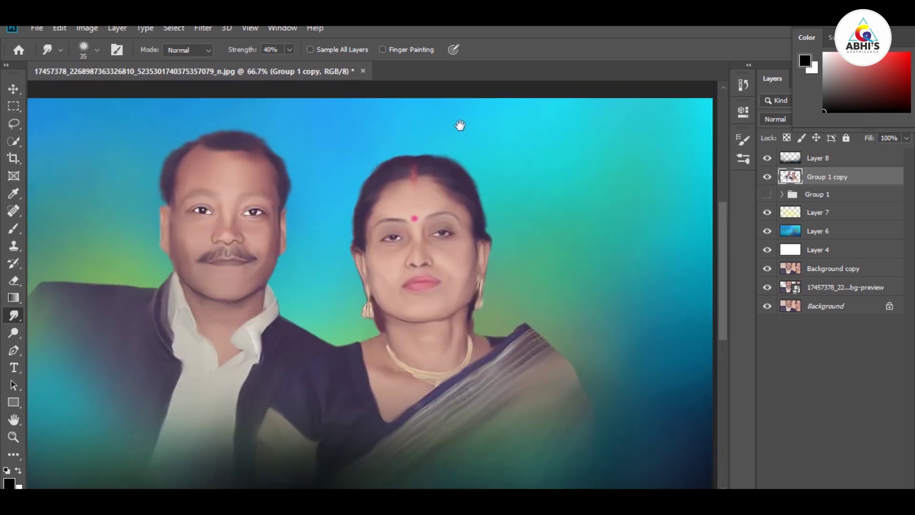
key(b)
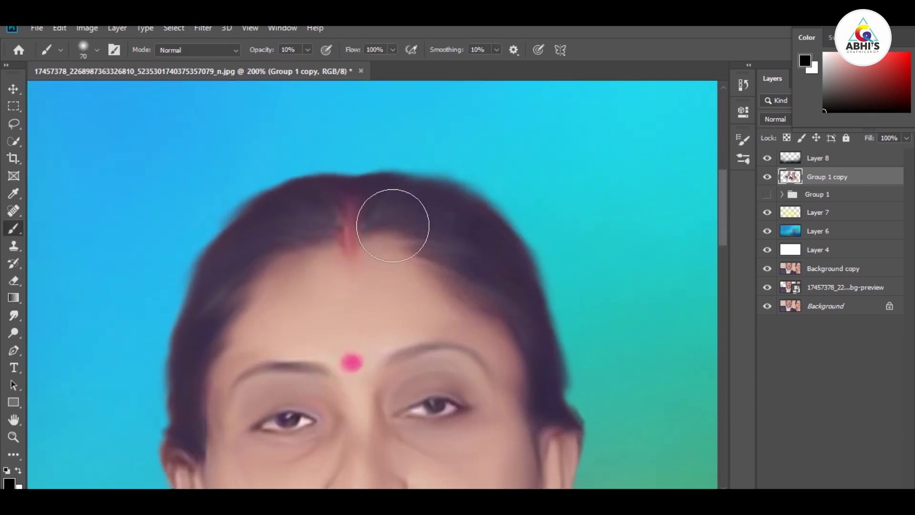
key(ctrl+shift+alt+n)
key(bracketleft)
key(bracketleft)
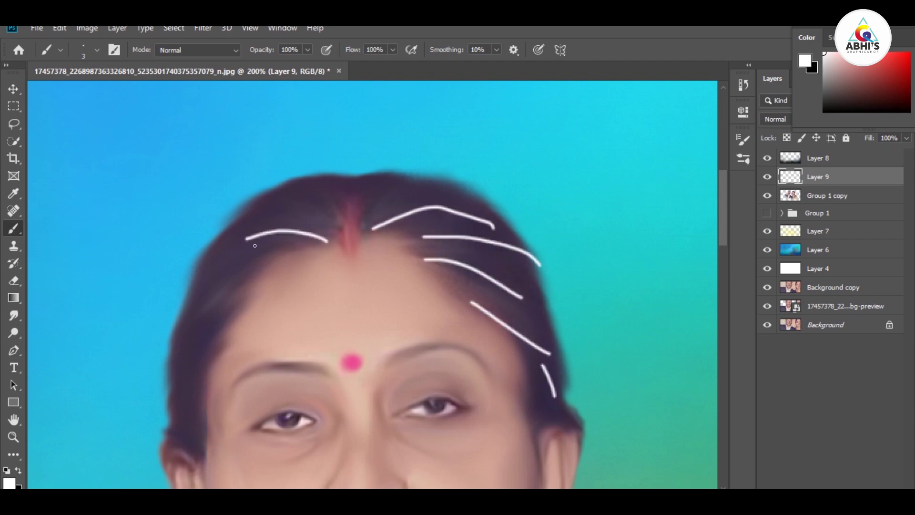
key(r)
- Smudge the seven white strands into her hair on both sides, then soften with the eraser
drag(379, 234, 454, 198)
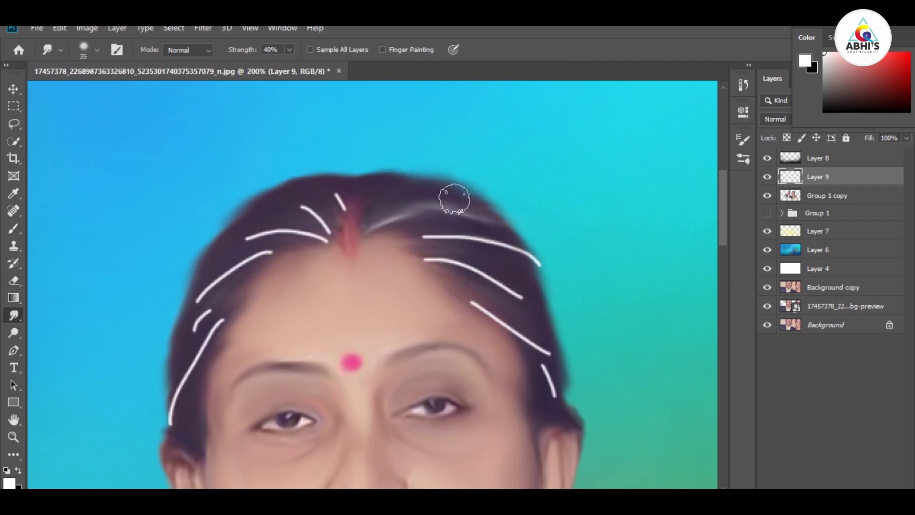
drag(417, 240, 538, 263)
mouse_move(424, 260)
mouse_down()
mouse_move(522, 298)
mouse_move(555, 396)
mouse_up()
drag(269, 253, 197, 300)
drag(328, 240, 248, 237)
drag(329, 232, 303, 206)
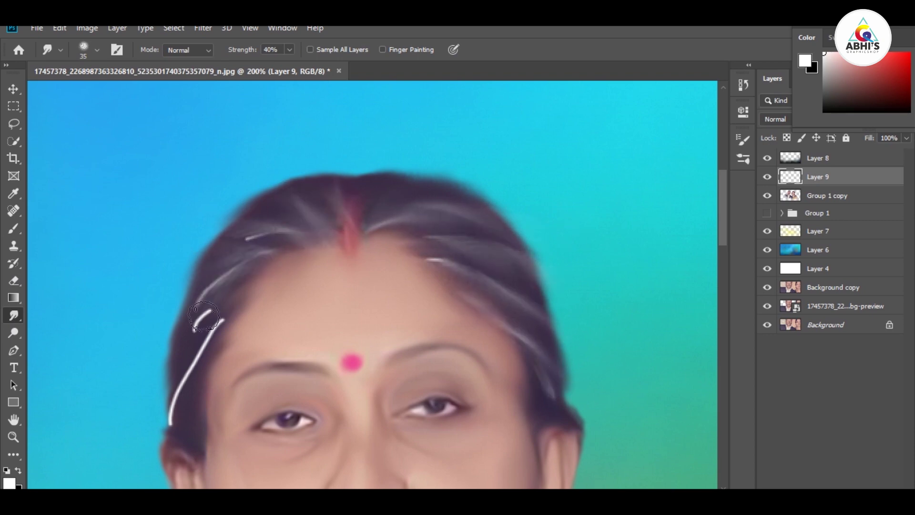
drag(205, 317, 171, 415)
key(e)
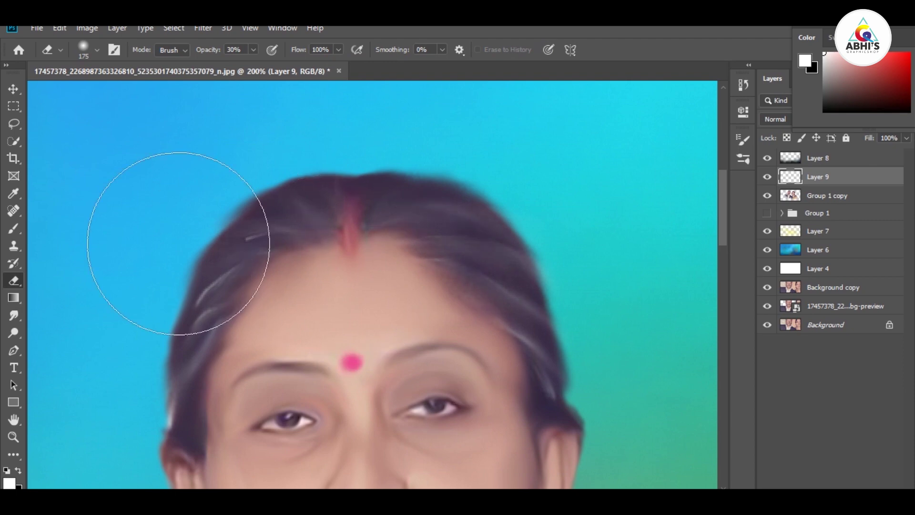
key(b)
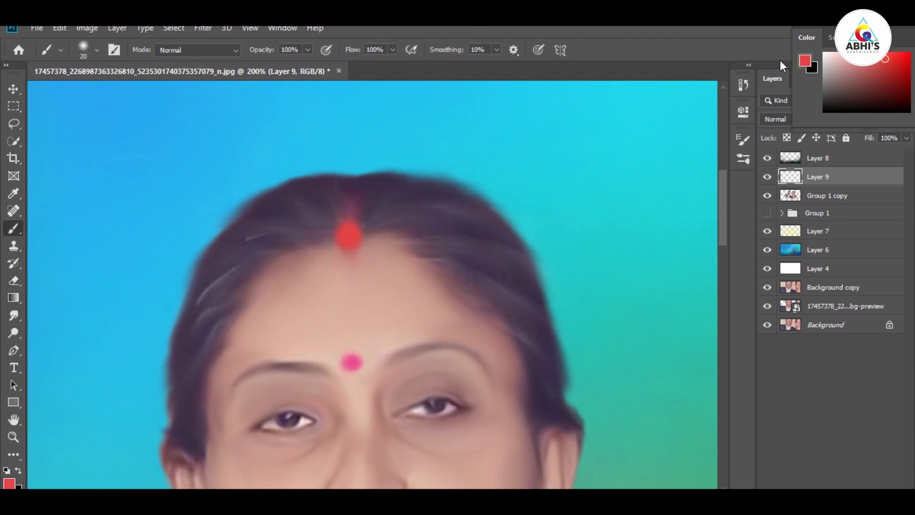
- Smear the red sindoor dot upward along the woman's parting, then return to Group 1 copy
key(g)
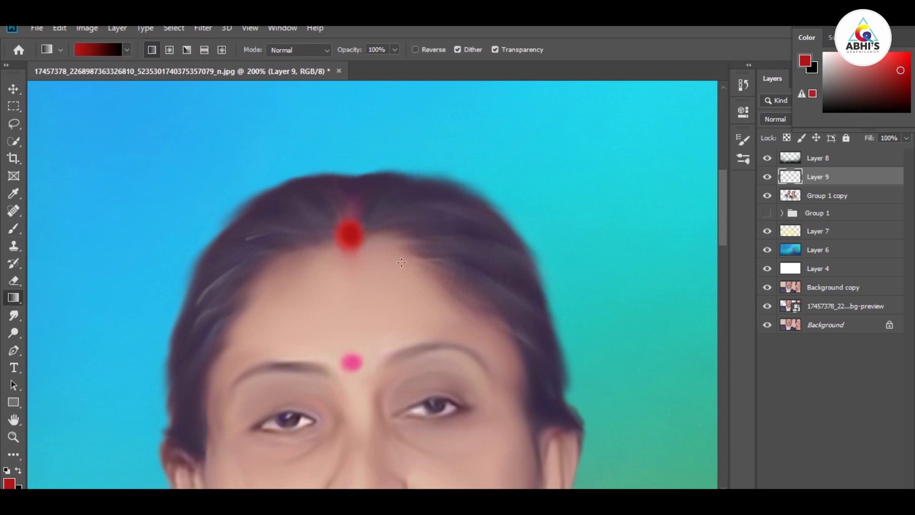
click(14, 315)
drag(349, 236, 341, 228)
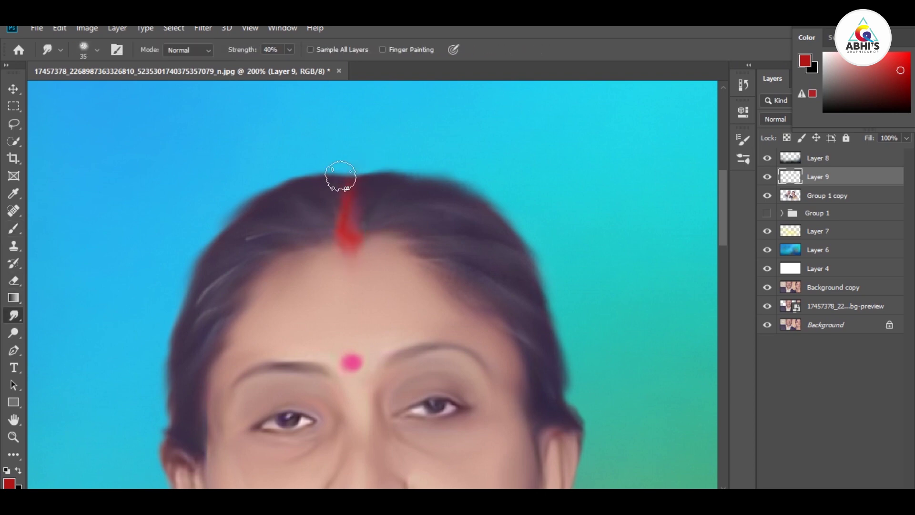
scroll(519, 168, down, 3)
scroll(519, 167, up, 1)
scroll(524, 239, down, 1)
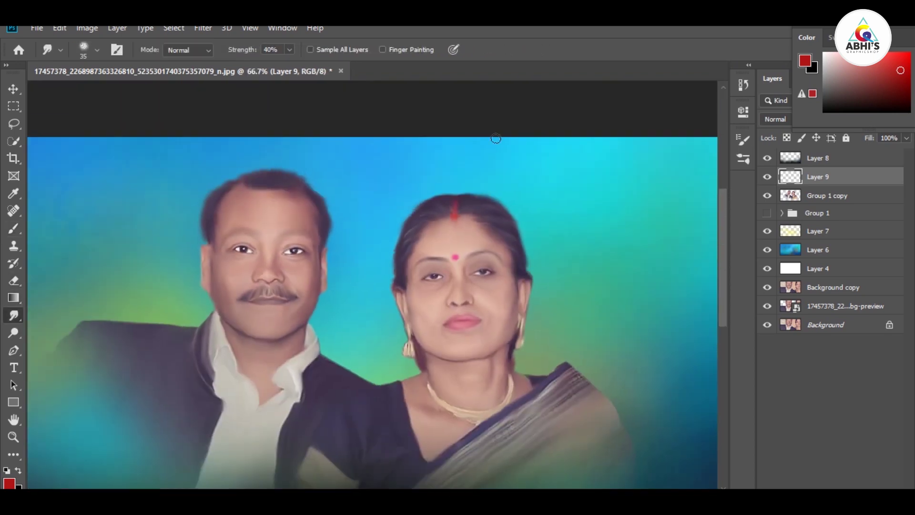
scroll(536, 317, up, 3)
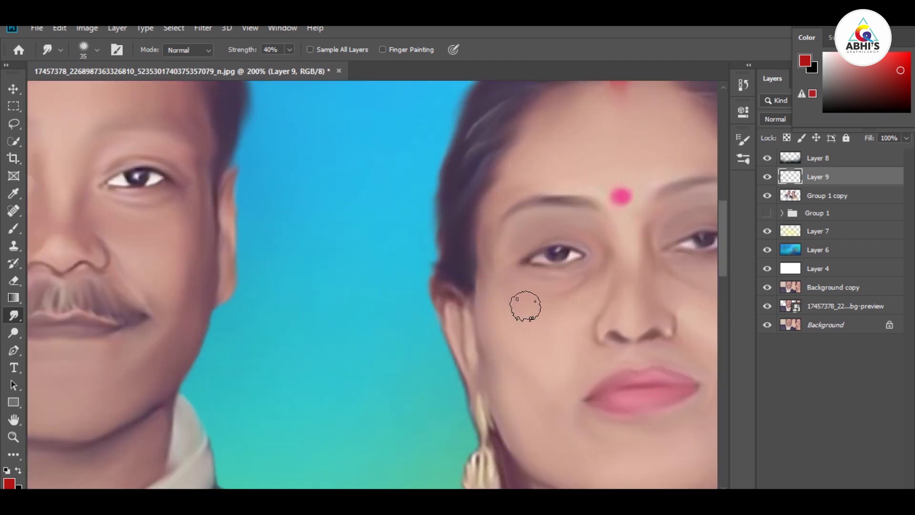
scroll(525, 306, down, 3)
scroll(481, 337, up, 3)
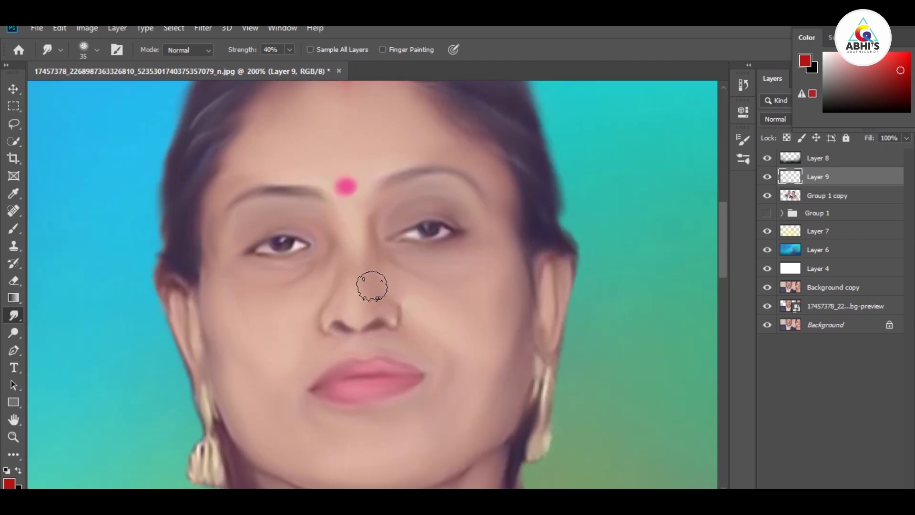
key(alt+bracketleft)
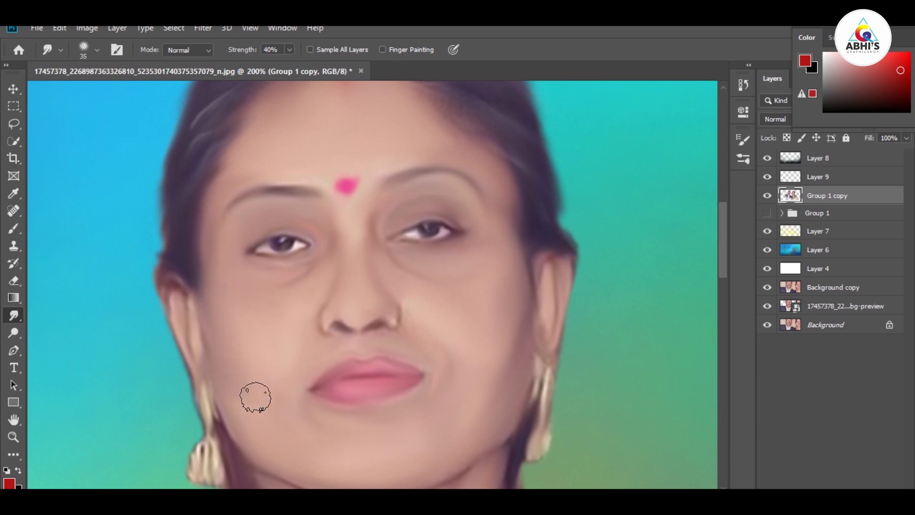
- Zoom to the woman's nose, enlarge the smudge brush, and smooth the left nostril shading
key(ctrl+minus)
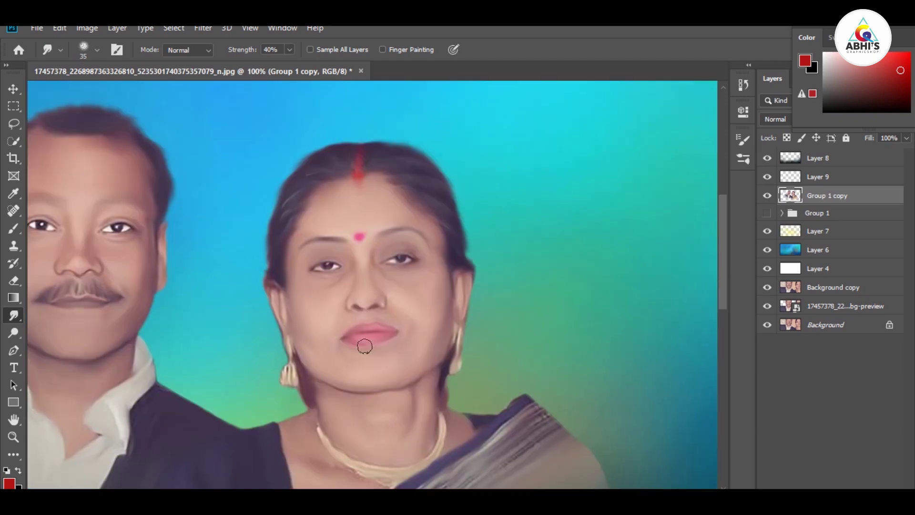
key(ctrl+minus)
key(ctrl+minus)
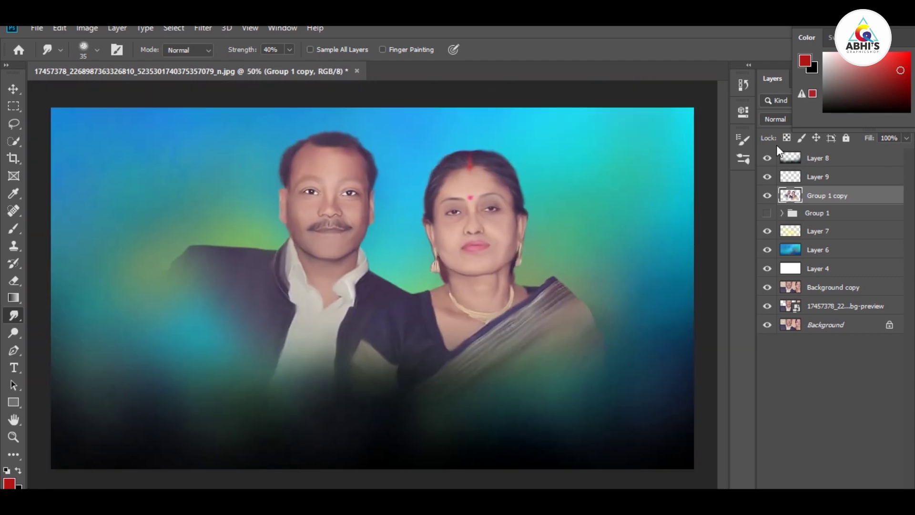
key(ctrl+plus)
key(ctrl+plus)
key(ctrl+plus)
key(ctrl+plus)
key(ctrl+plus)
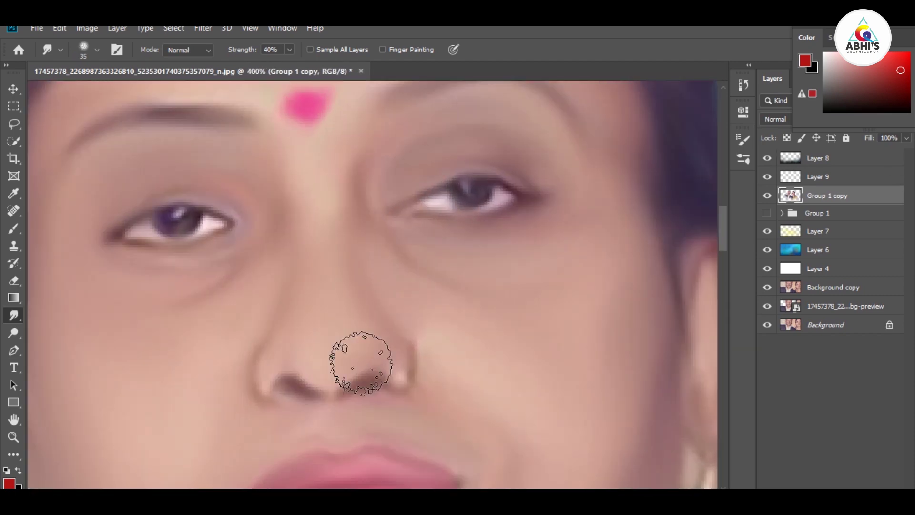
key(bracketright)
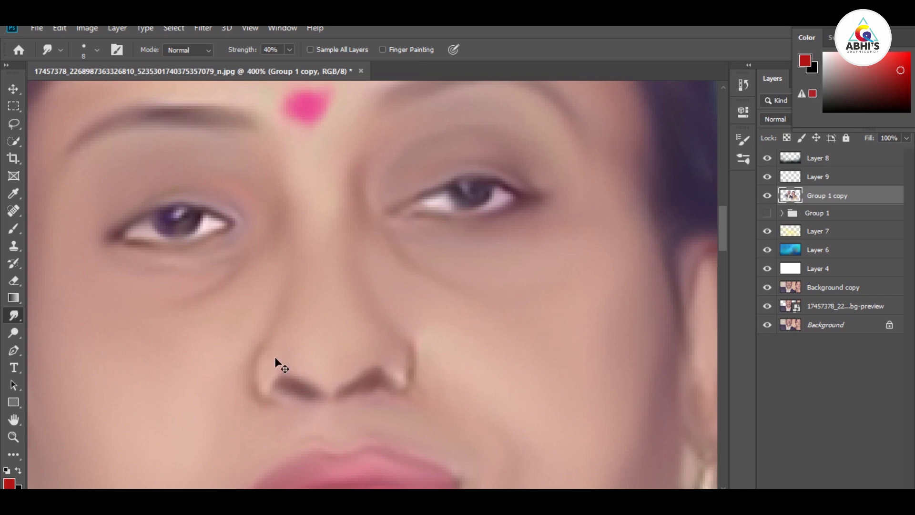
key(h)
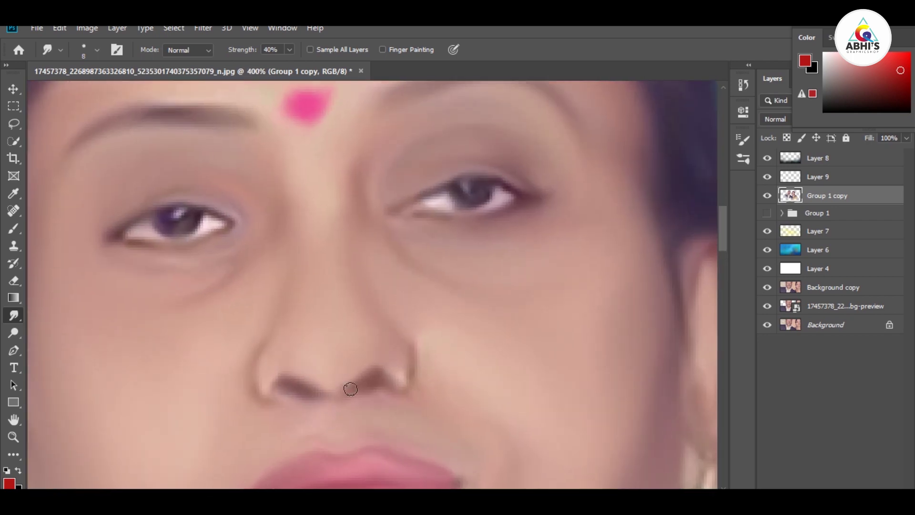
drag(350, 389, 309, 386)
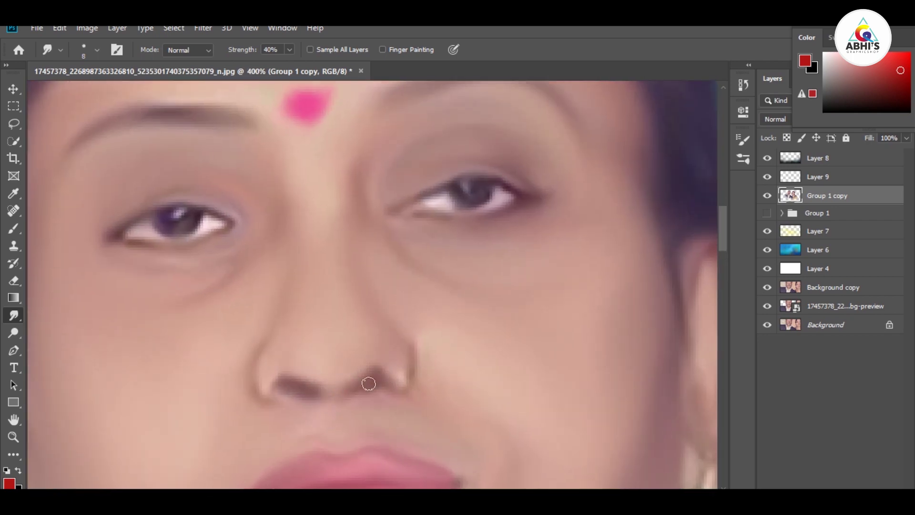
- Zoom back in and soften the right nostril's dark shape
key(ctrl+minus)
key(ctrl+minus)
key(ctrl+minus)
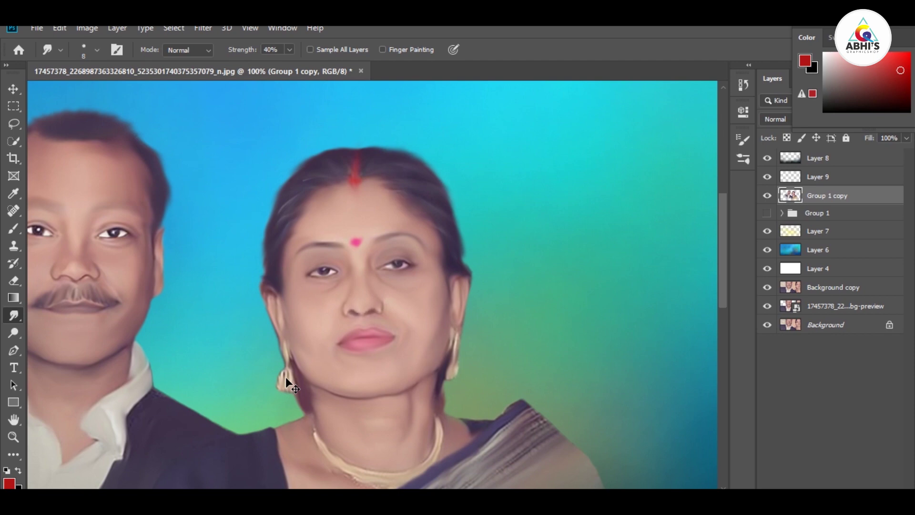
key(ctrl+plus)
key(ctrl+plus)
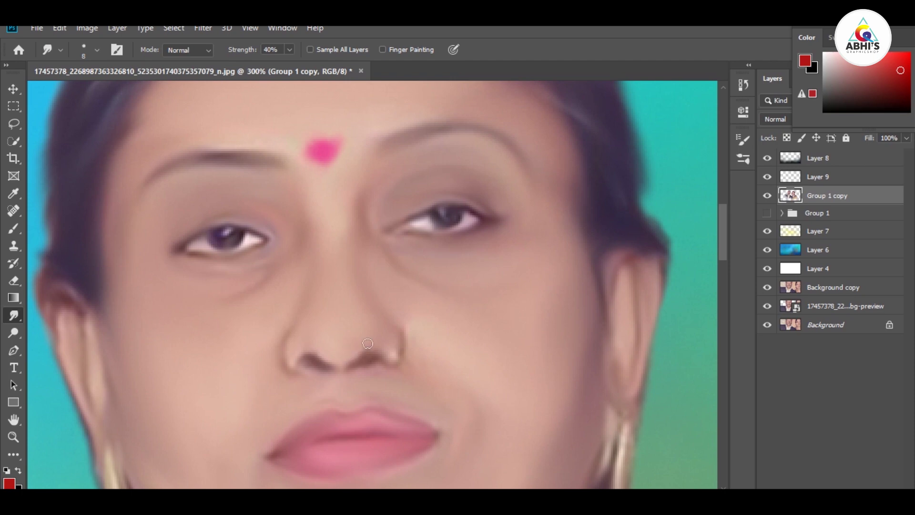
drag(369, 360, 367, 345)
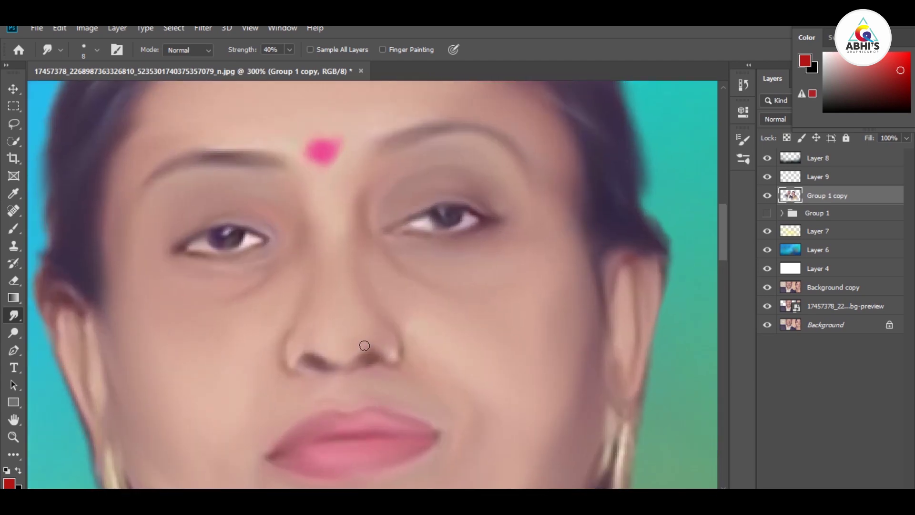
scroll(302, 345, down, 5)
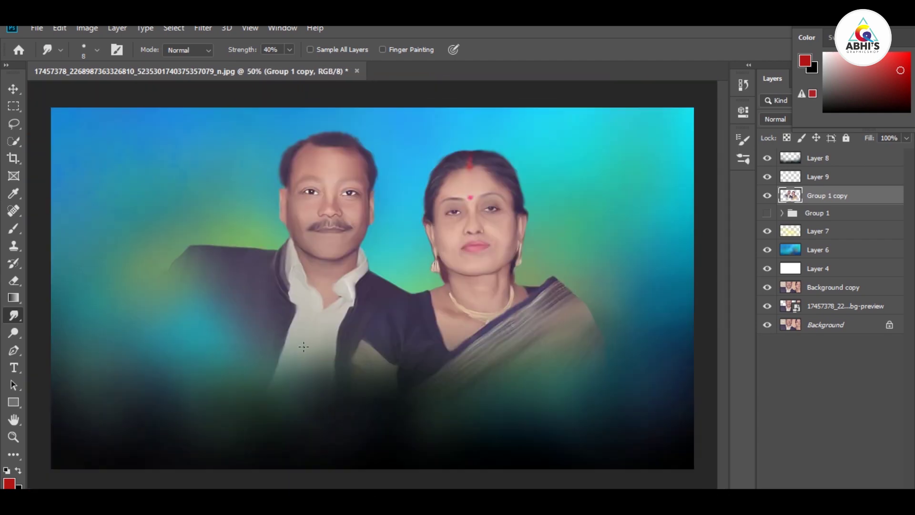
scroll(303, 347, down, 1)
scroll(302, 346, up, 2)
scroll(517, 238, up, 1)
scroll(474, 281, down, 1)
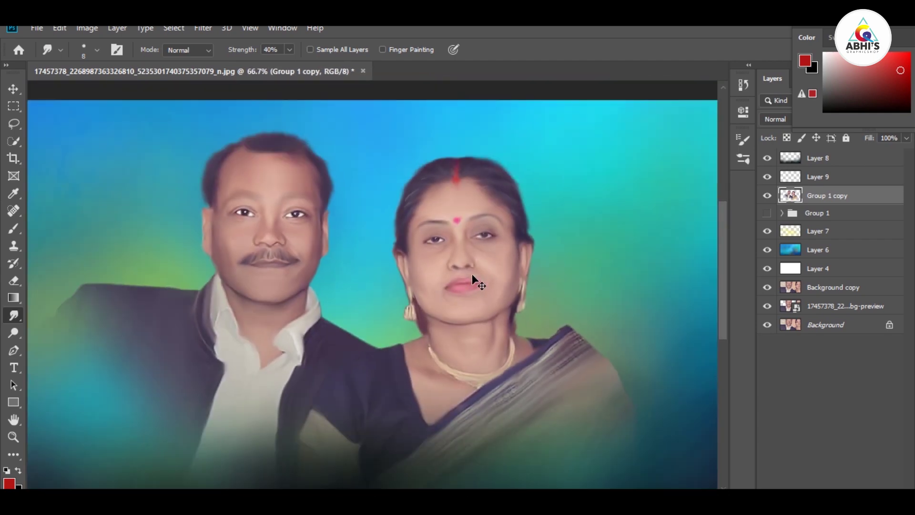
scroll(473, 278, up, 2)
scroll(475, 280, up, 1)
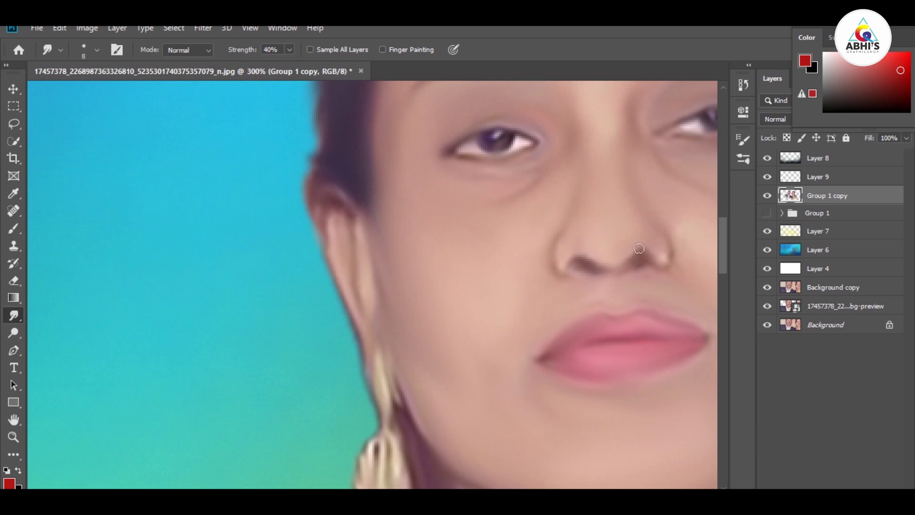
key(ctrl+1)
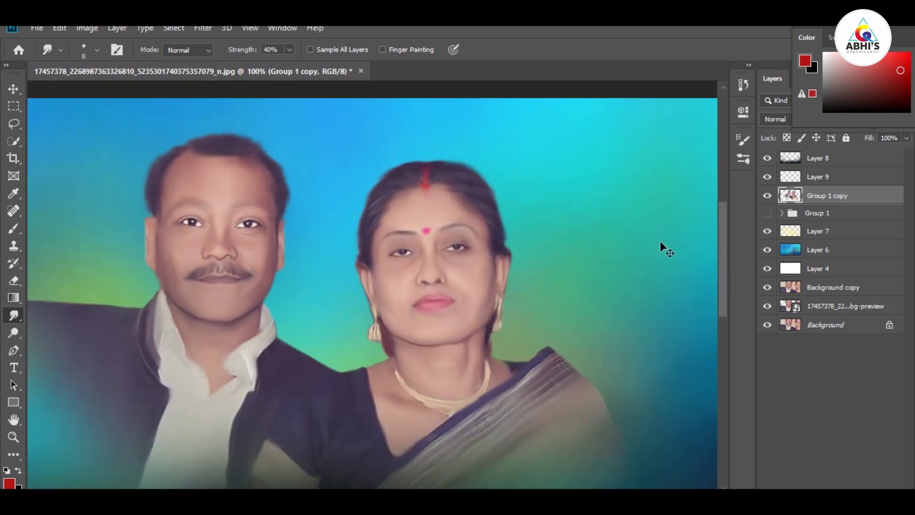
key(ctrl+minus)
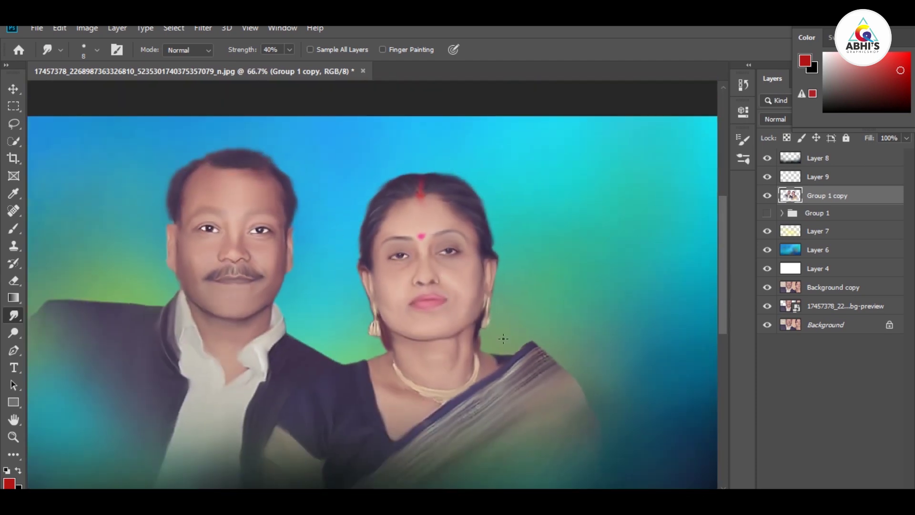